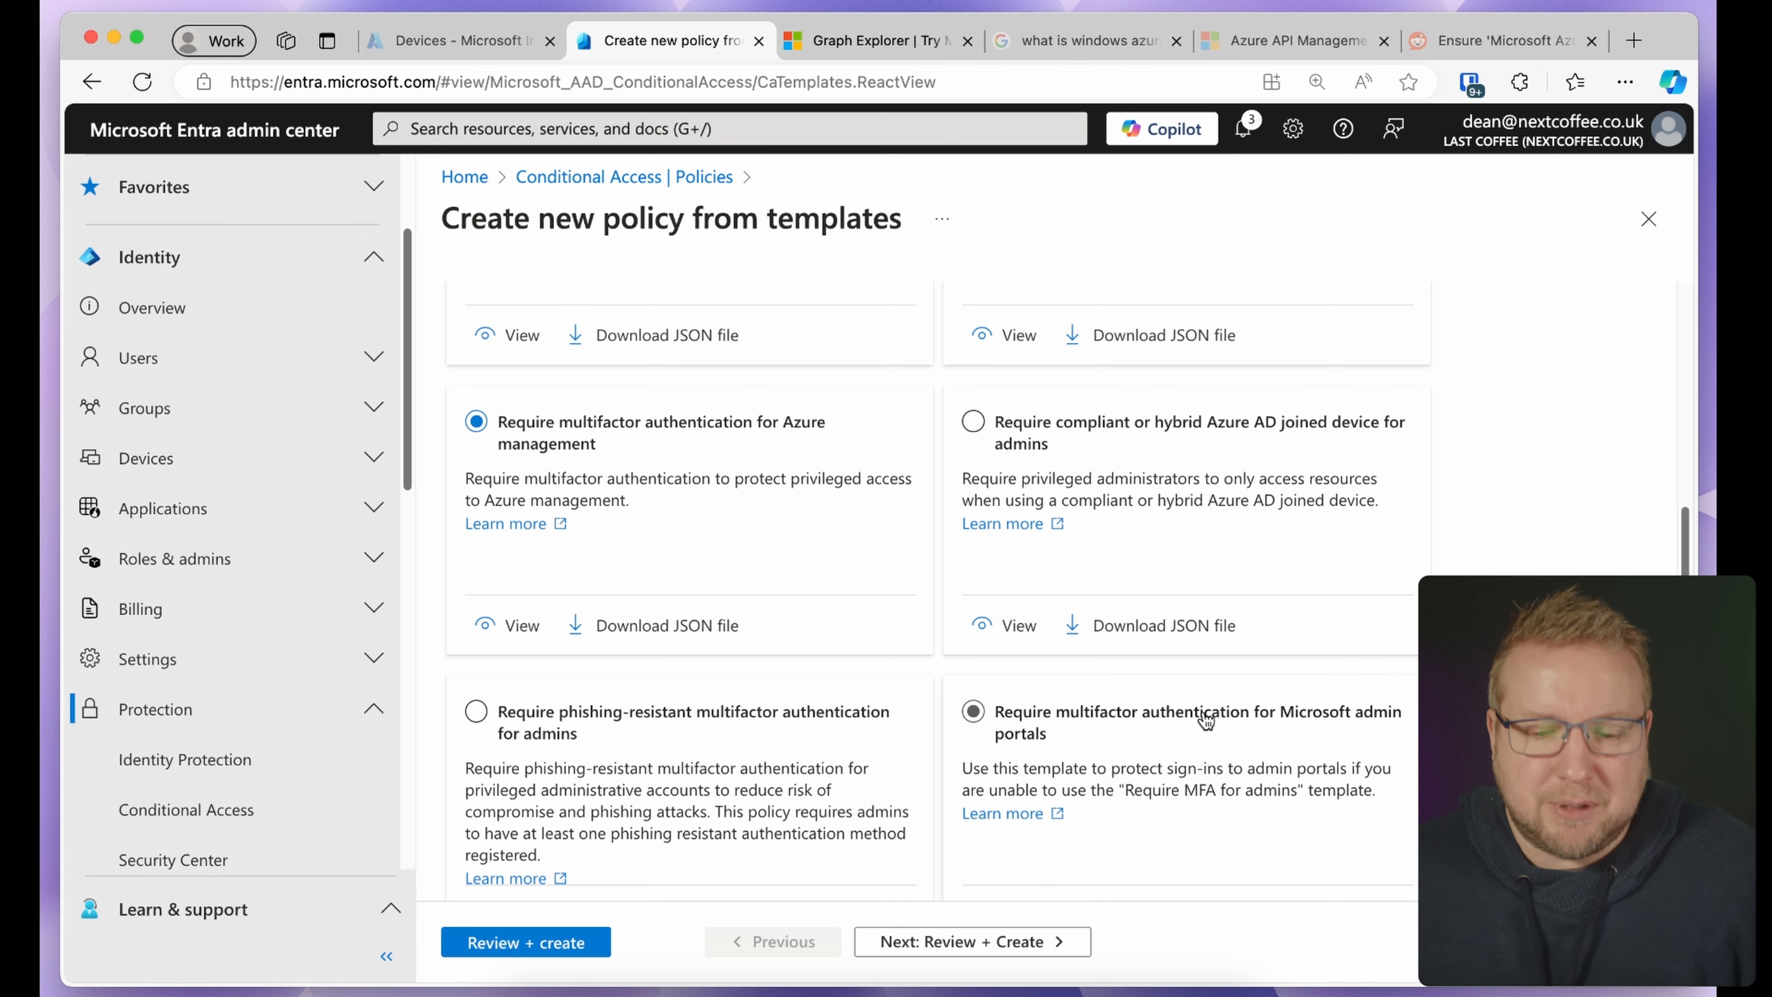
Choose the 'Require multifactor authentication for Microsoft admin portals' template, review its settings, and create the policy
scroll(1186, 715, down, 1)
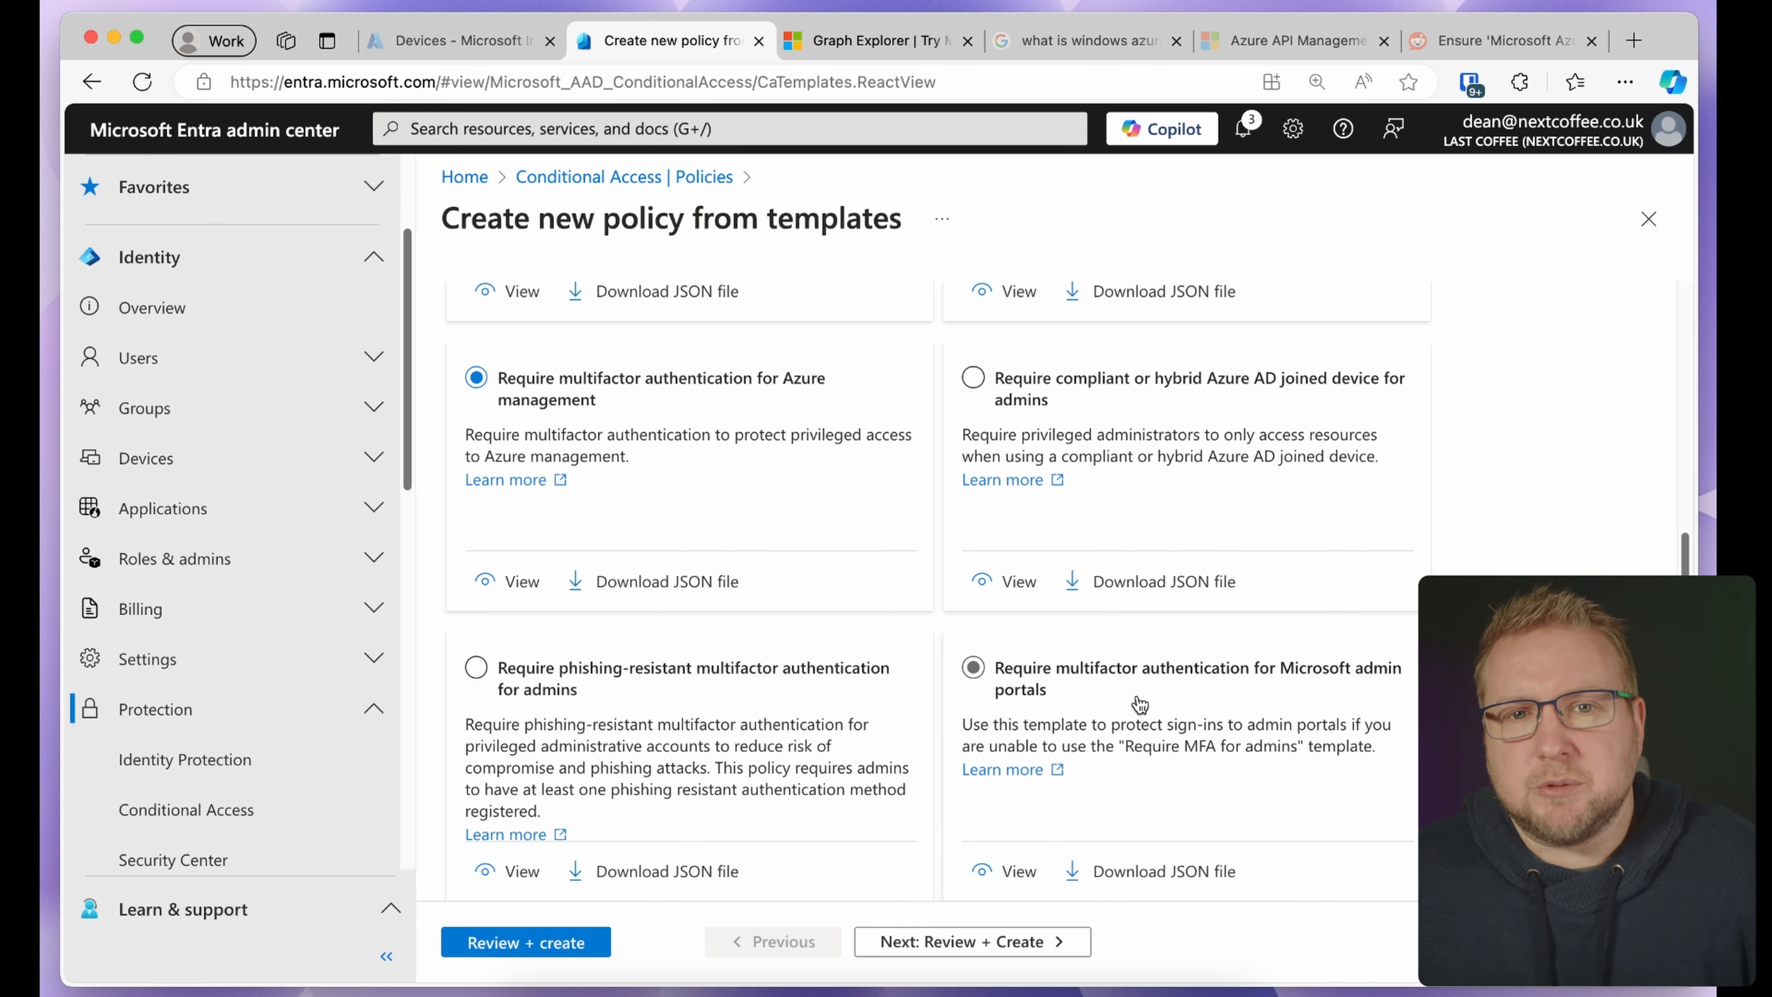
click(1127, 675)
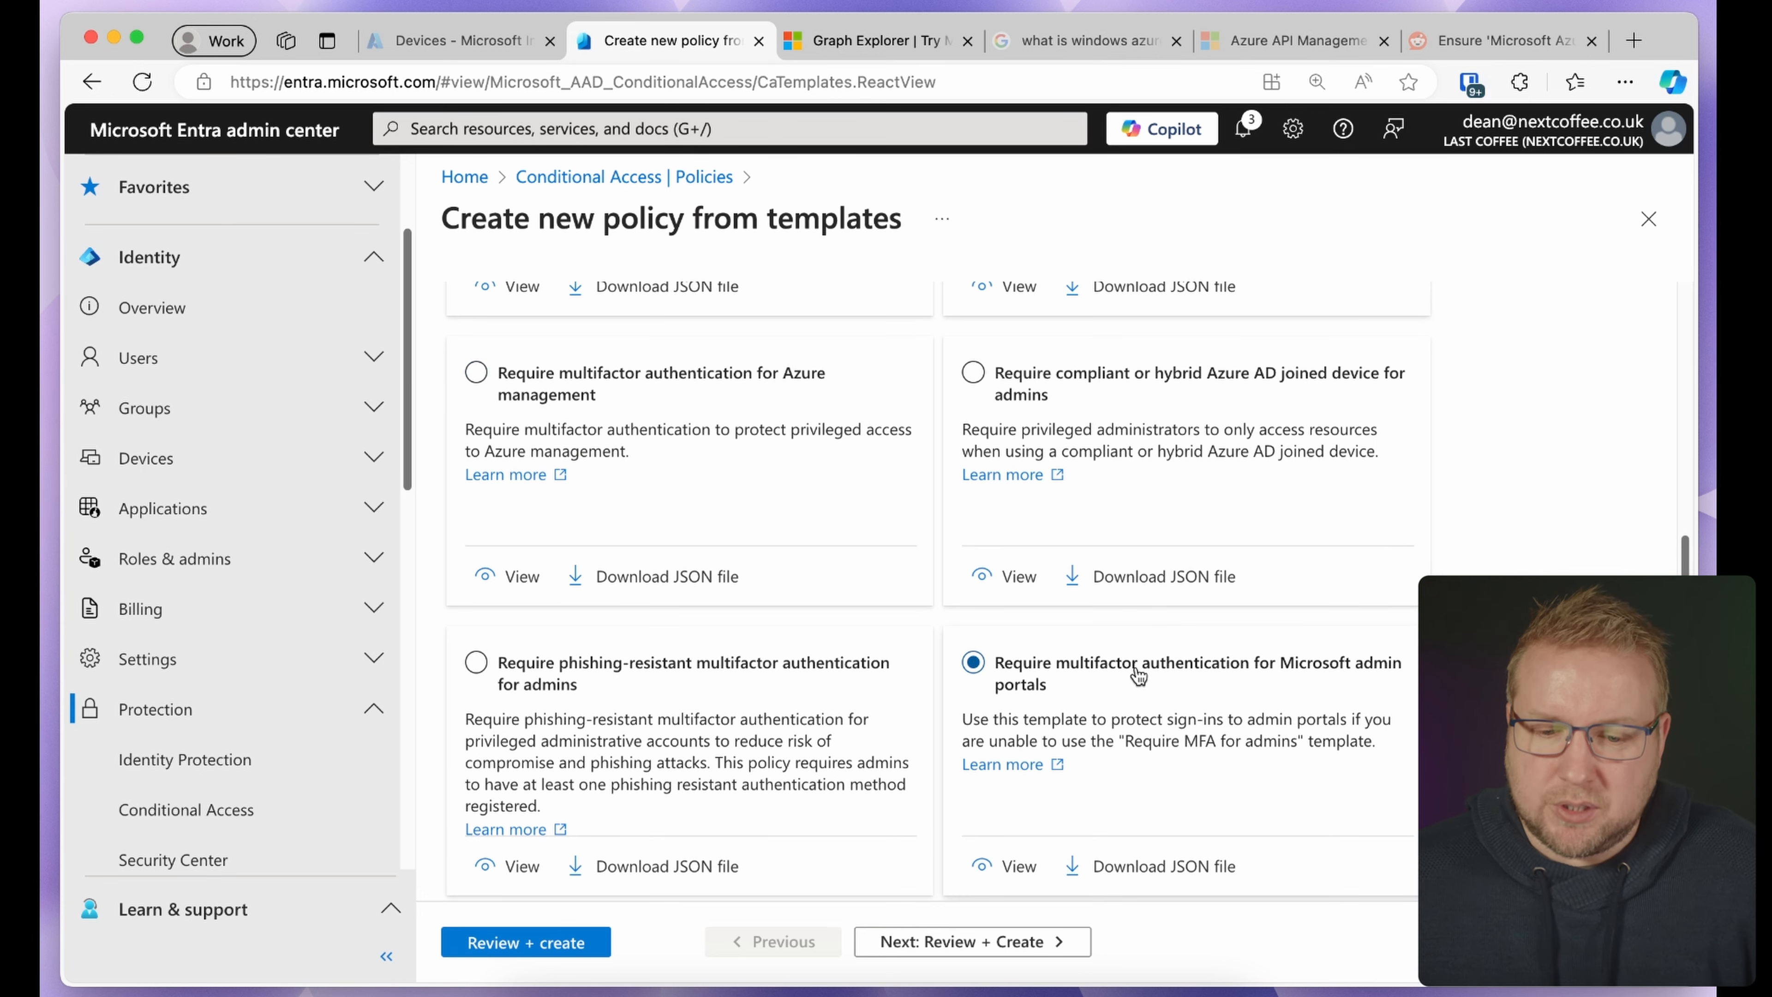
scroll(1134, 681, down, 1)
click(1040, 940)
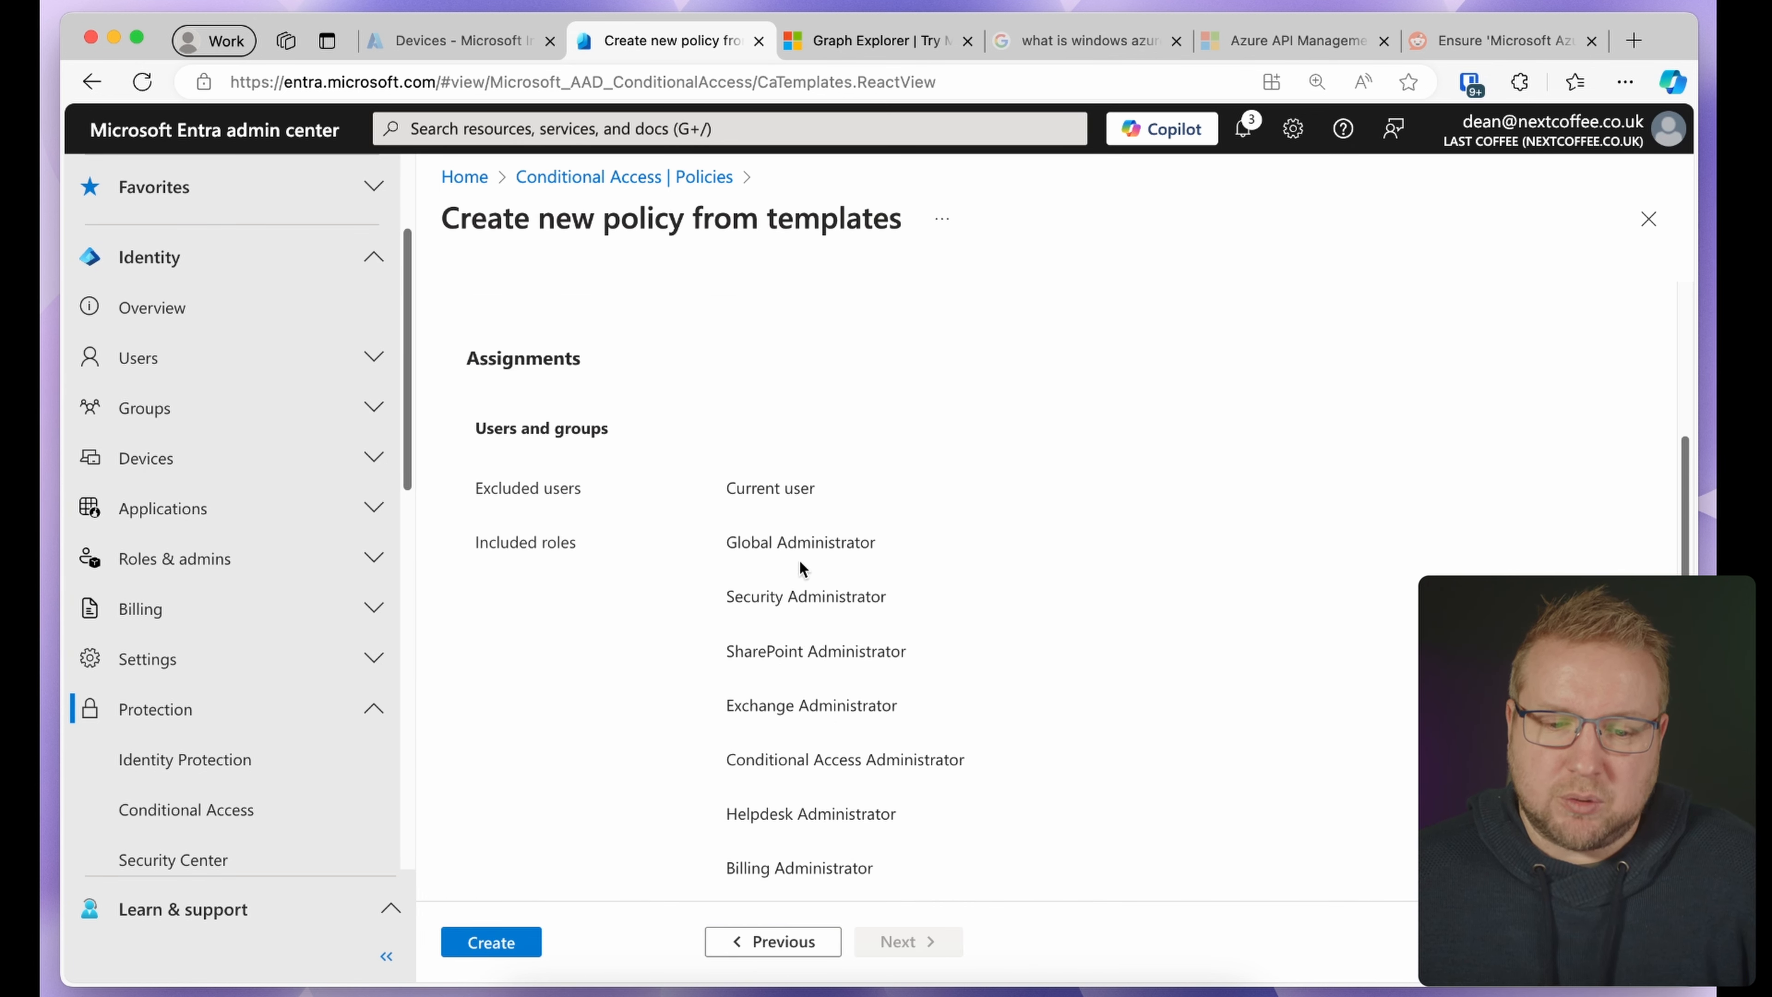
scroll(1687, 497, down, 5)
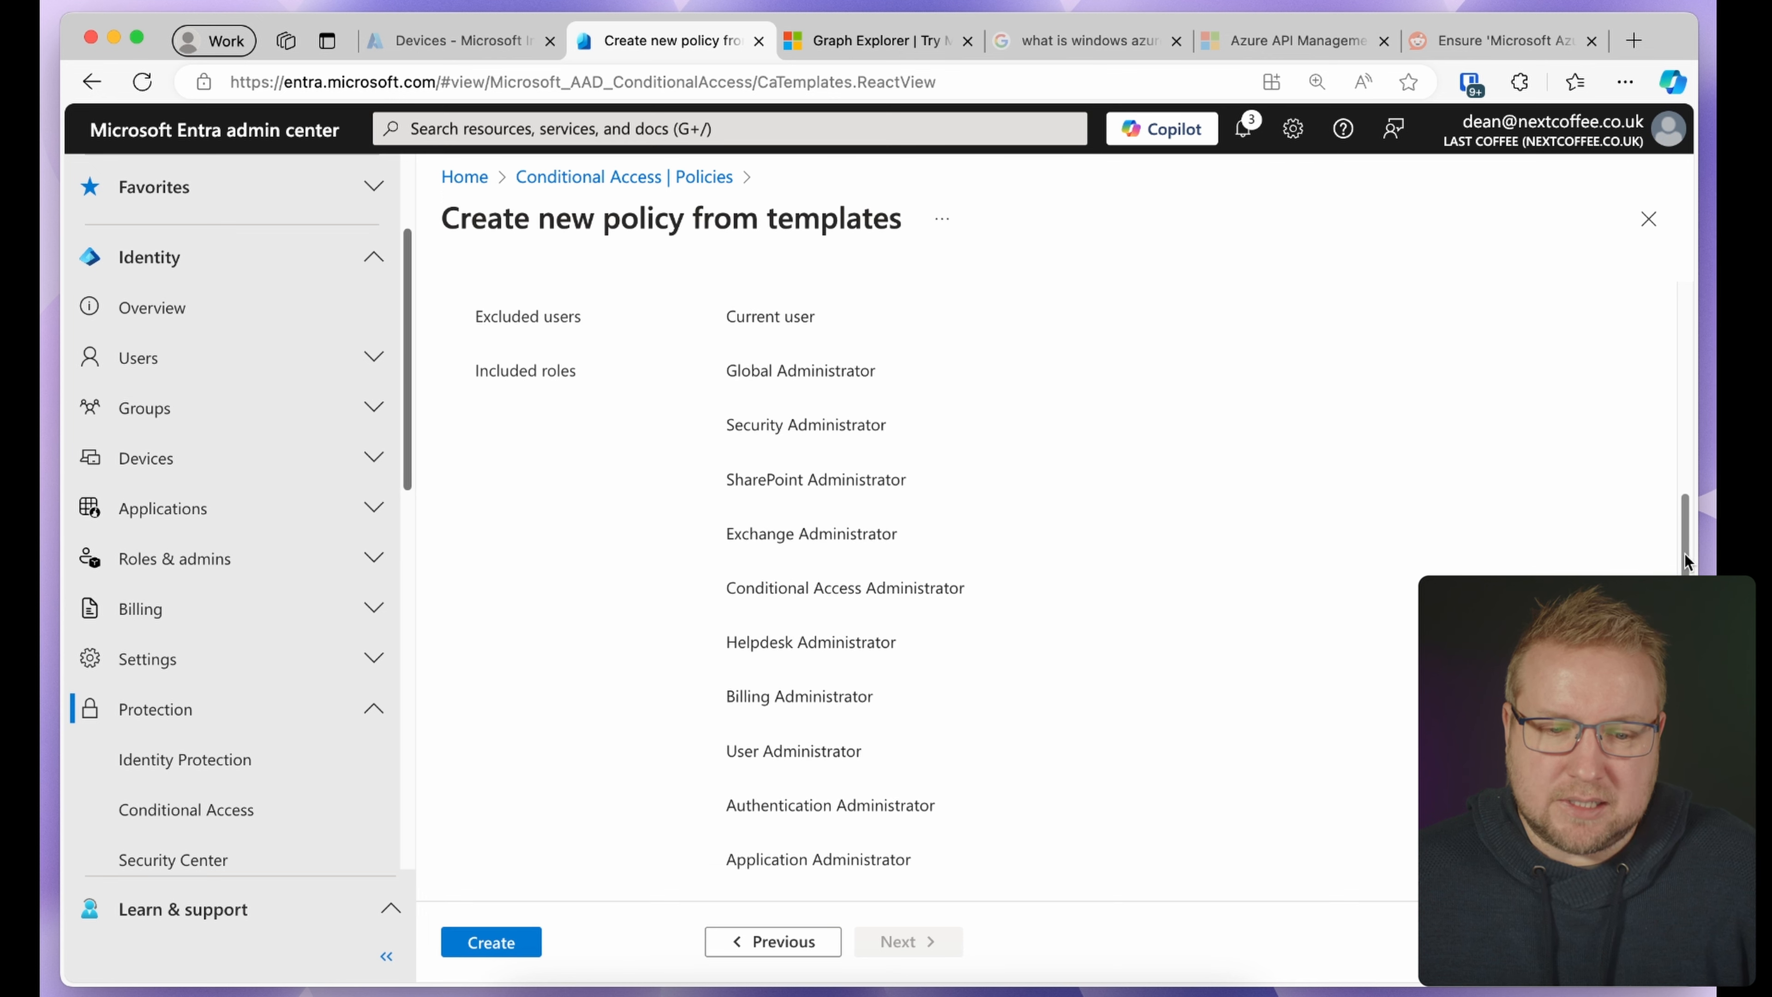
scroll(1687, 498, down, 3)
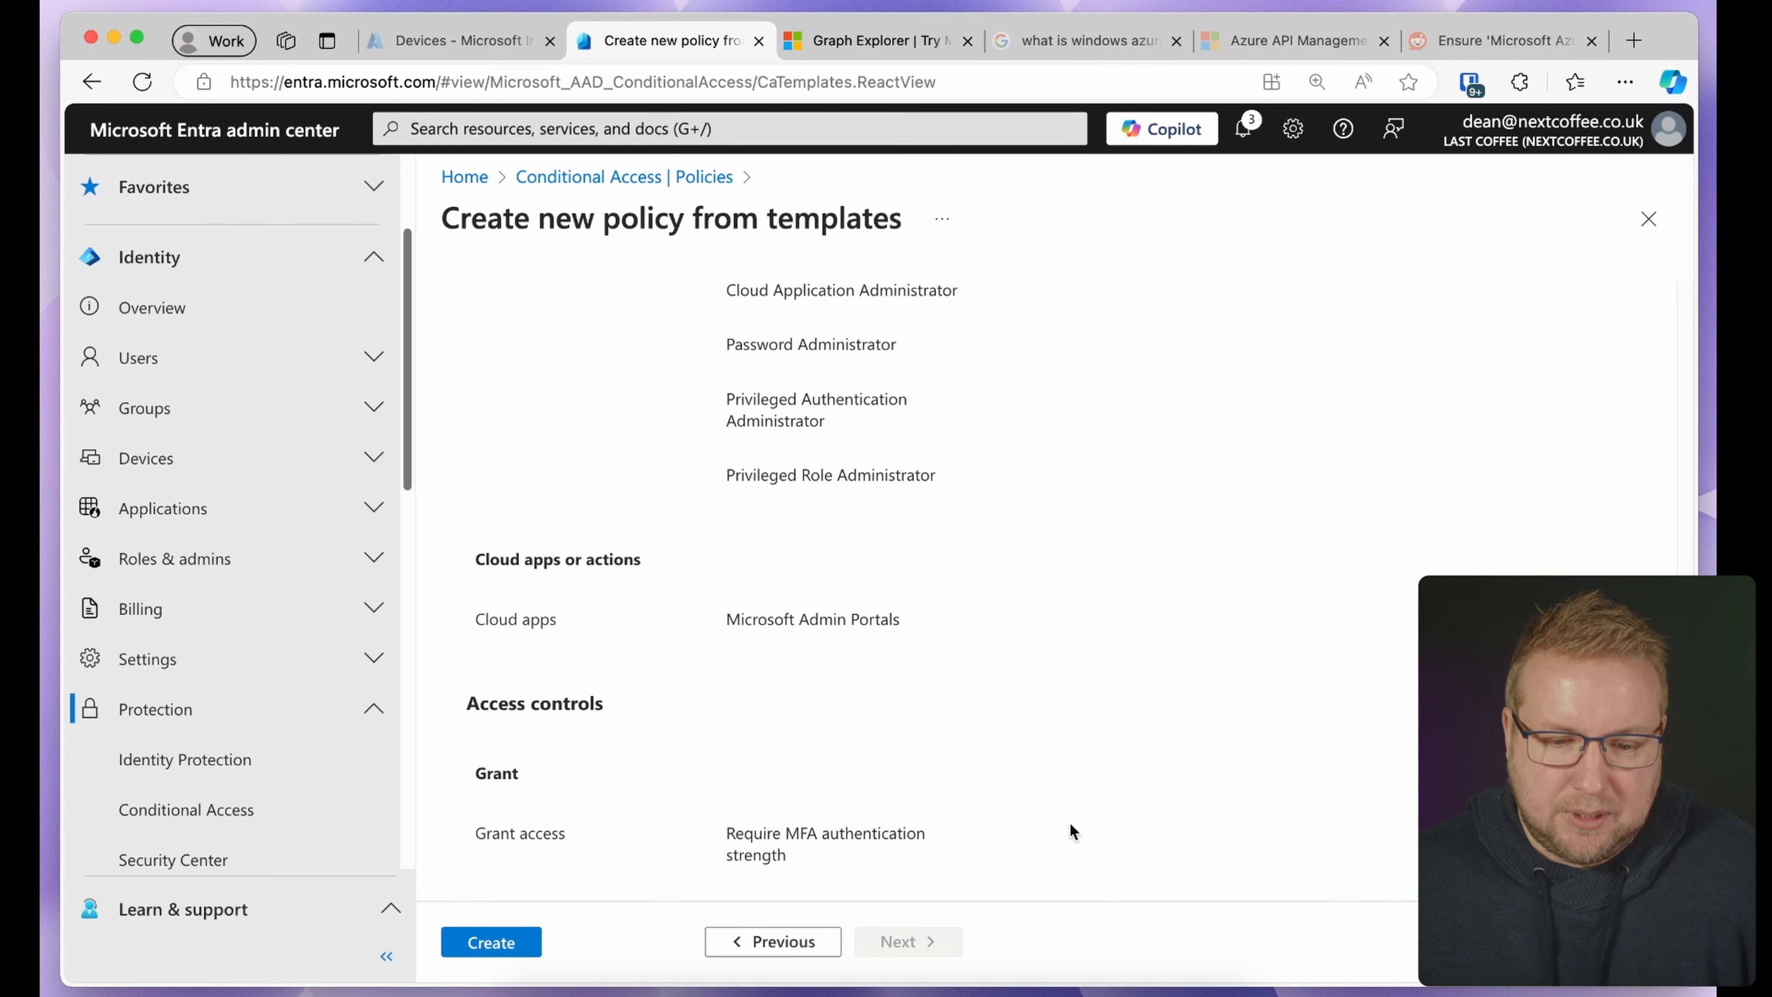
click(469, 945)
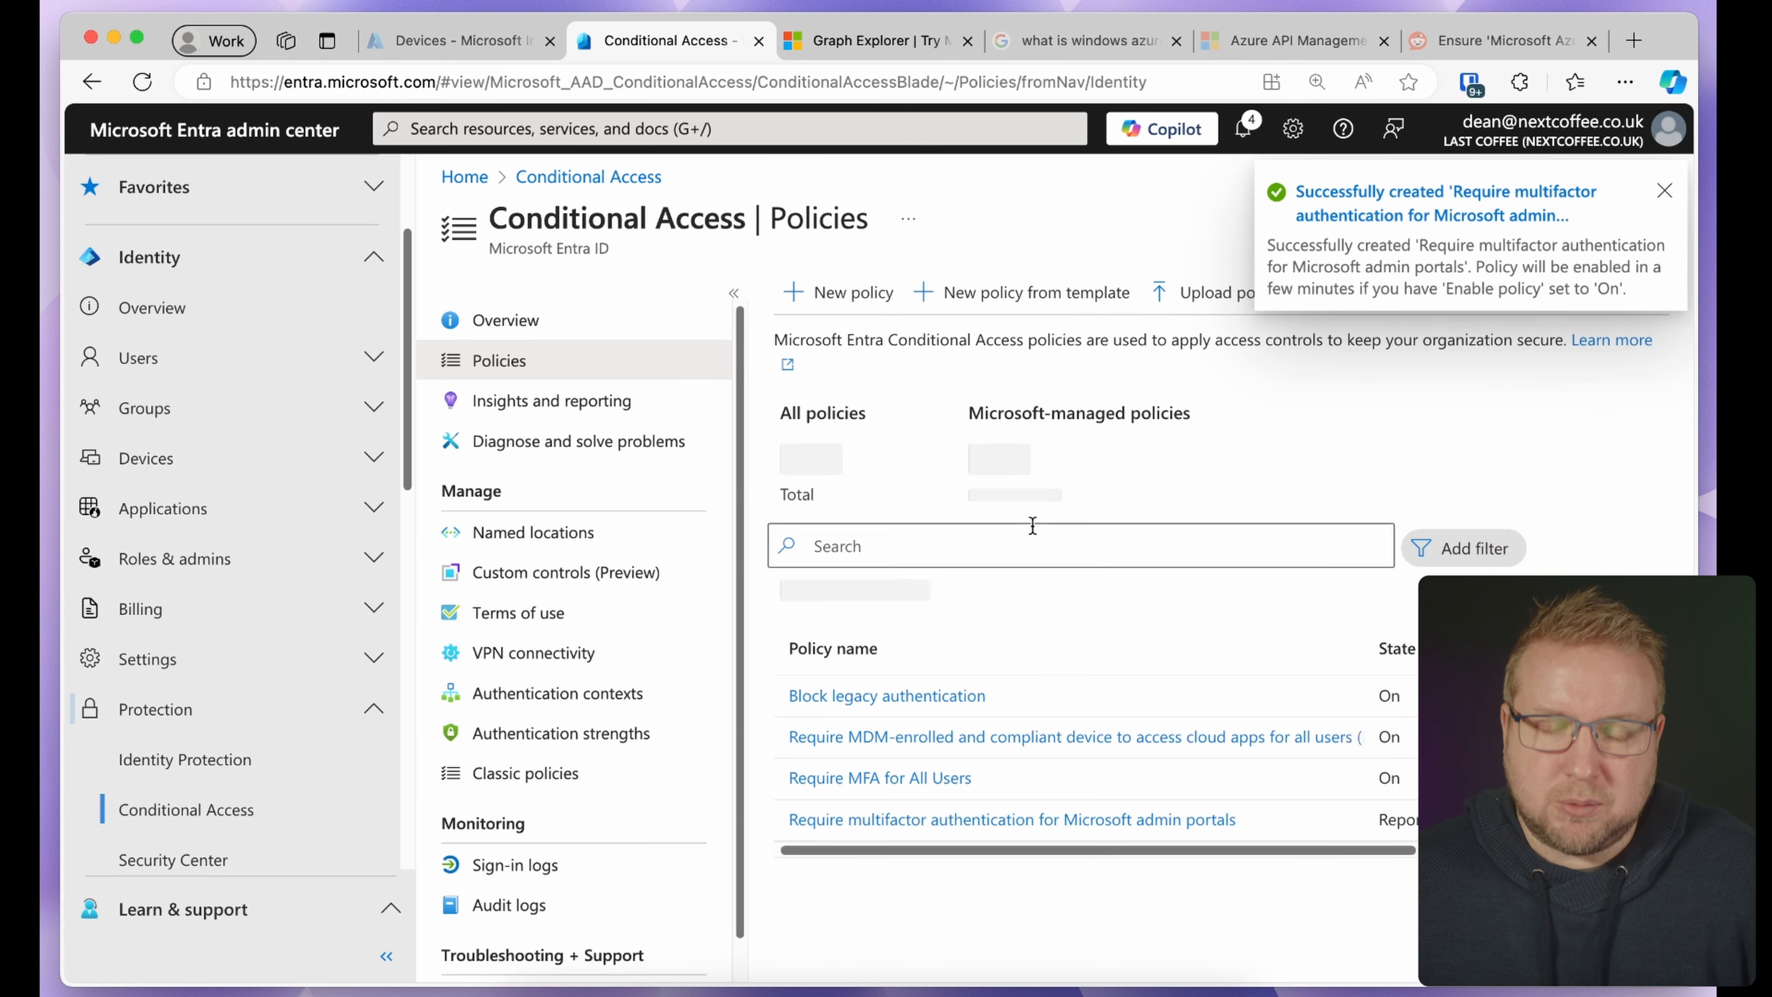
Open the new policy and review the 14 directory roles it includes
click(1200, 823)
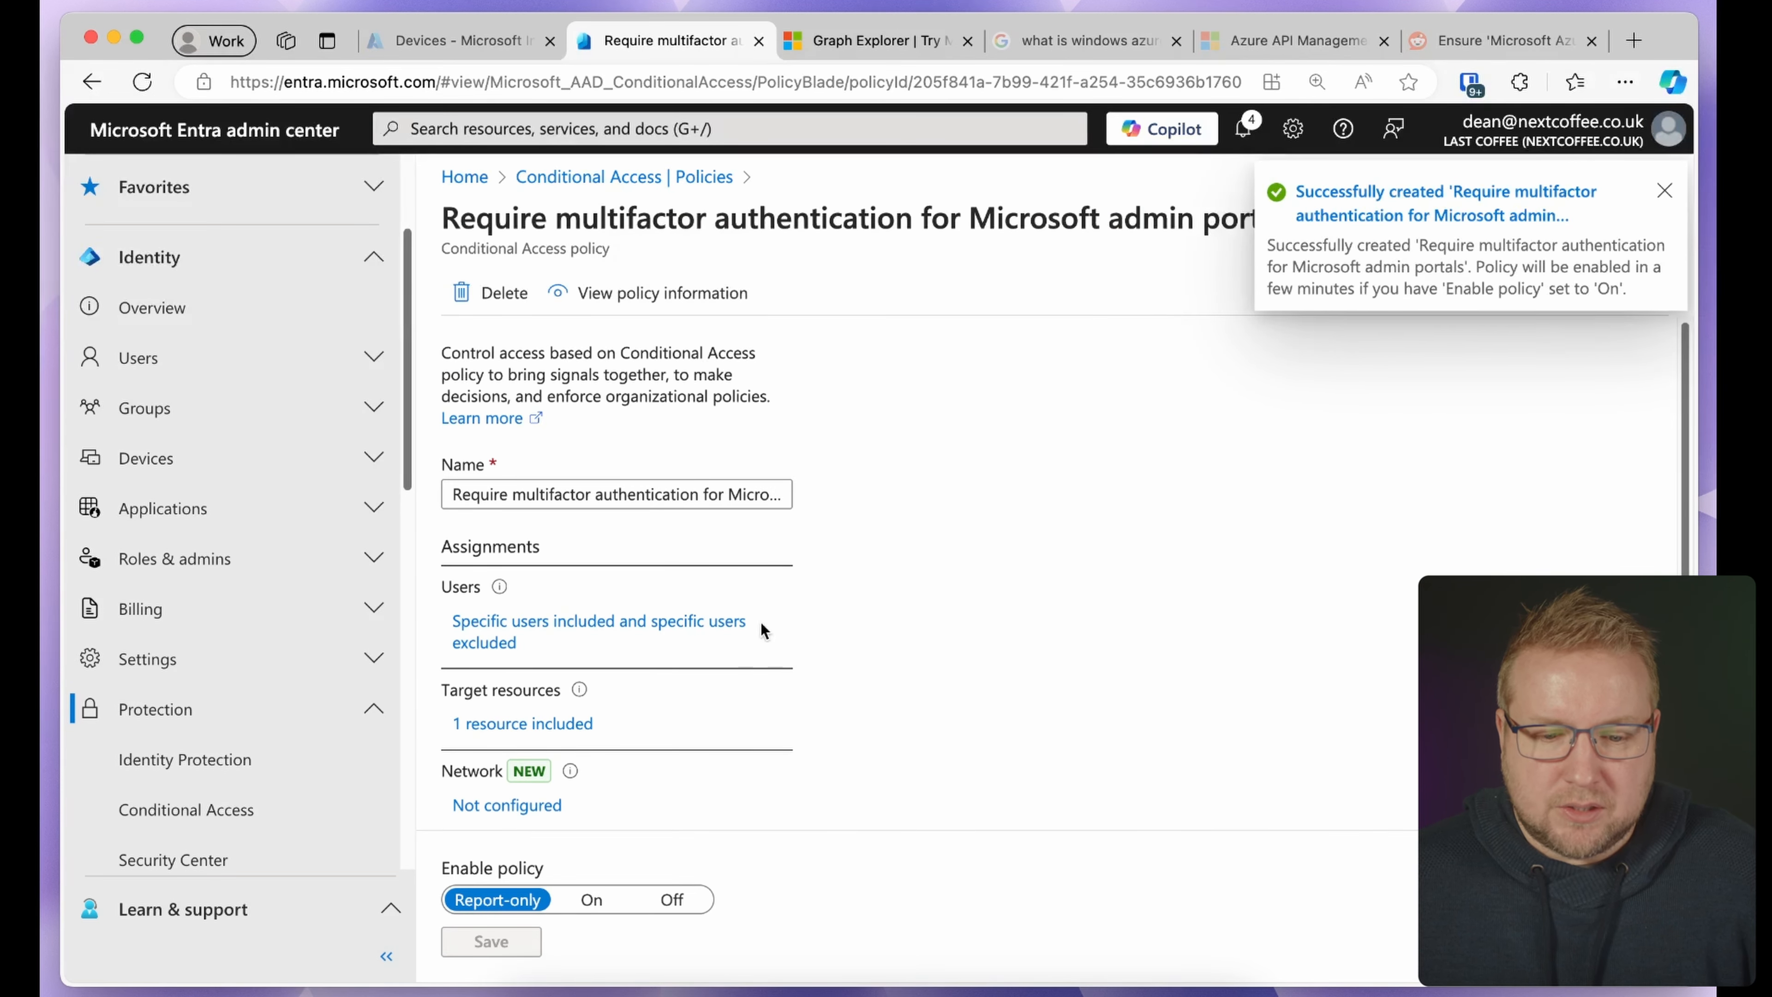
click(680, 621)
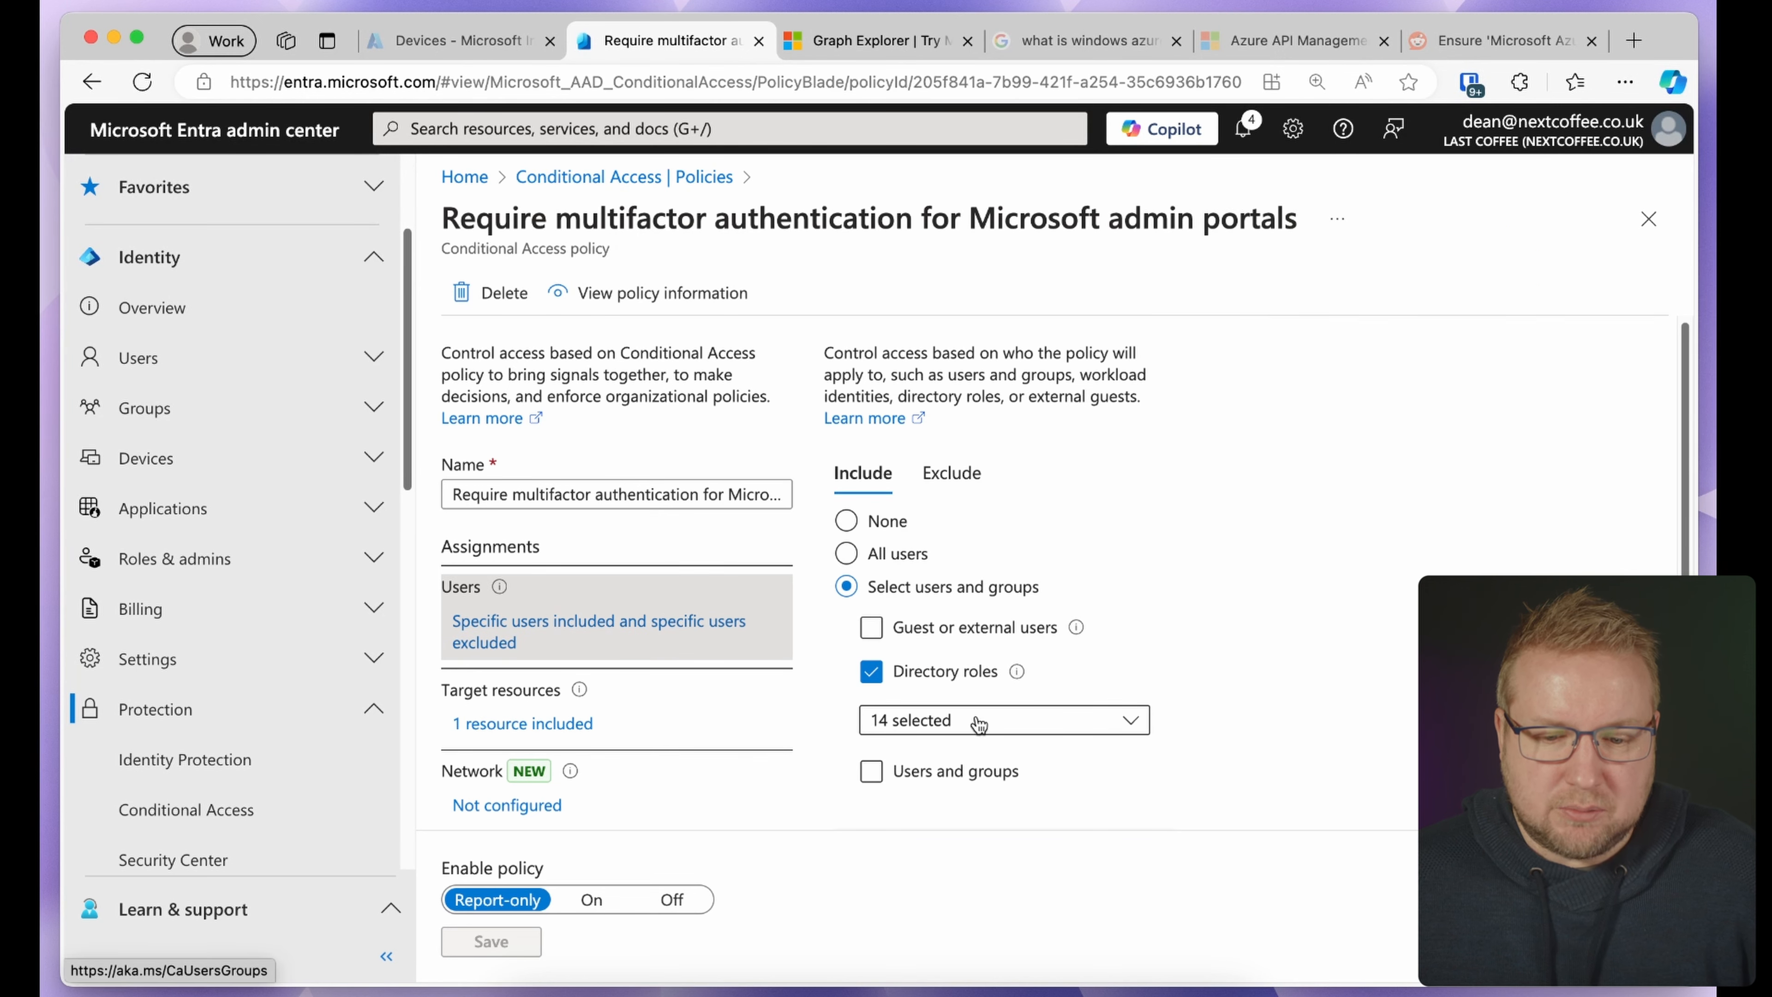
click(1107, 721)
click(1419, 629)
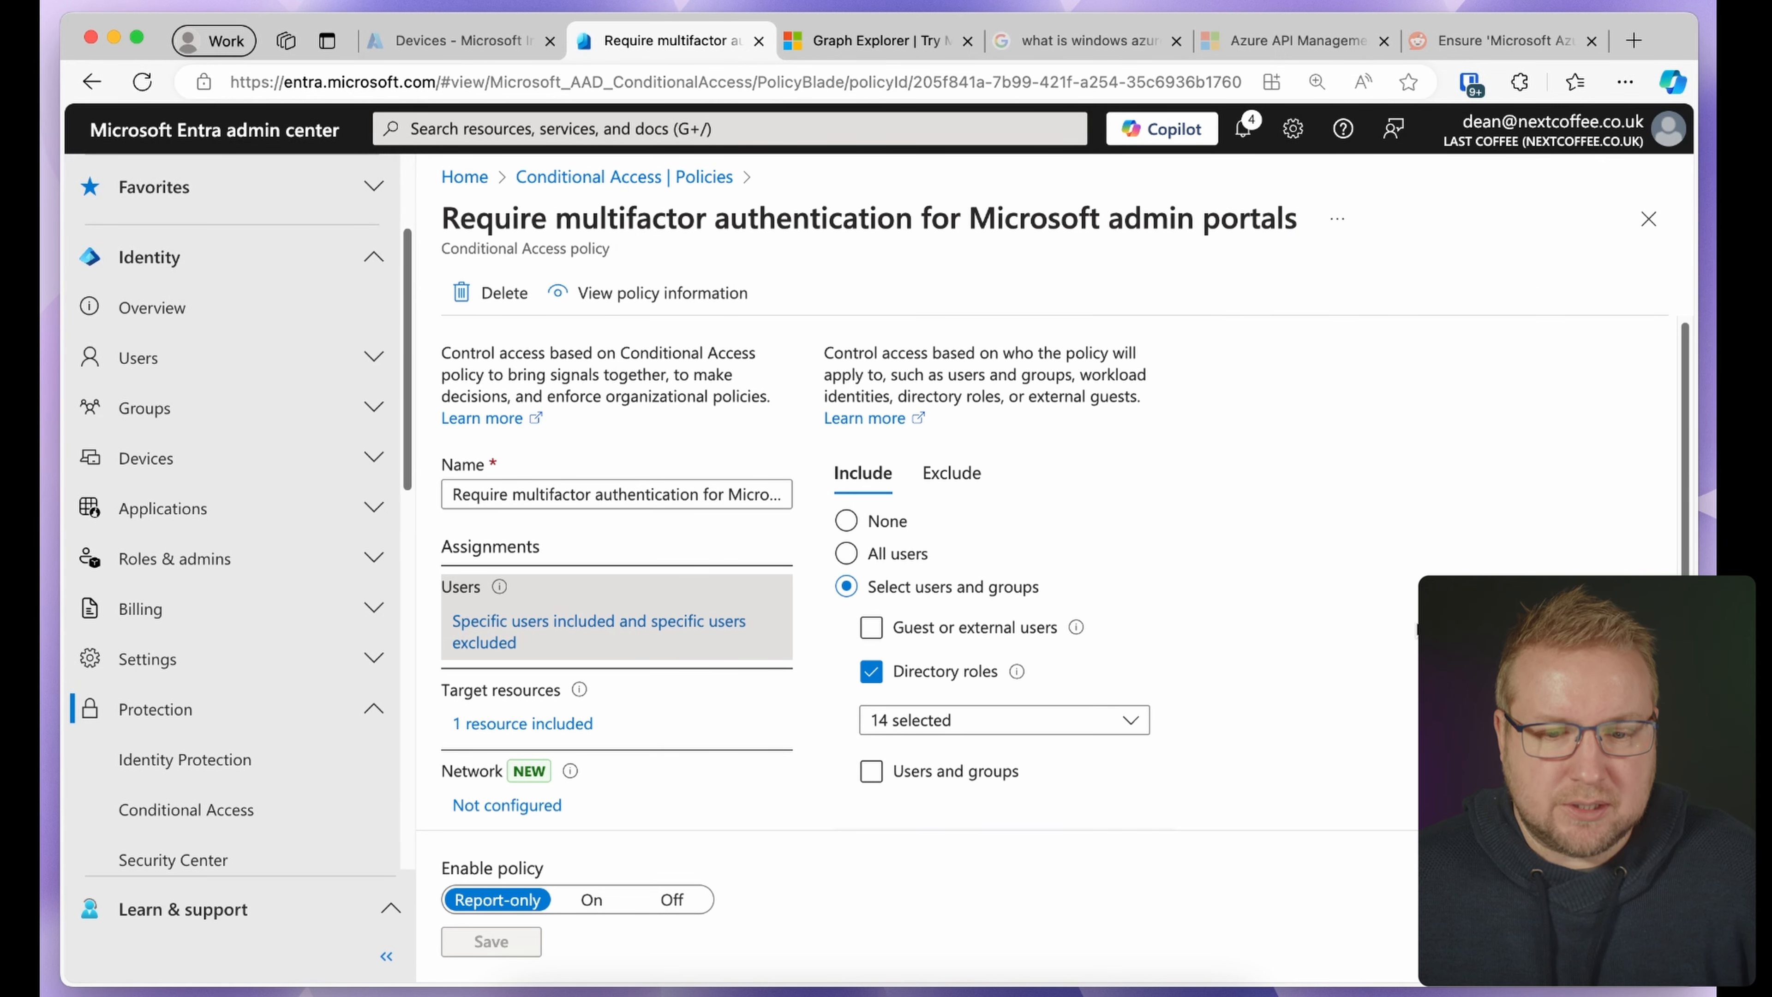
Check the one excluded user, then bring up the policy's target resources
click(939, 462)
scroll(1184, 598, down, 2)
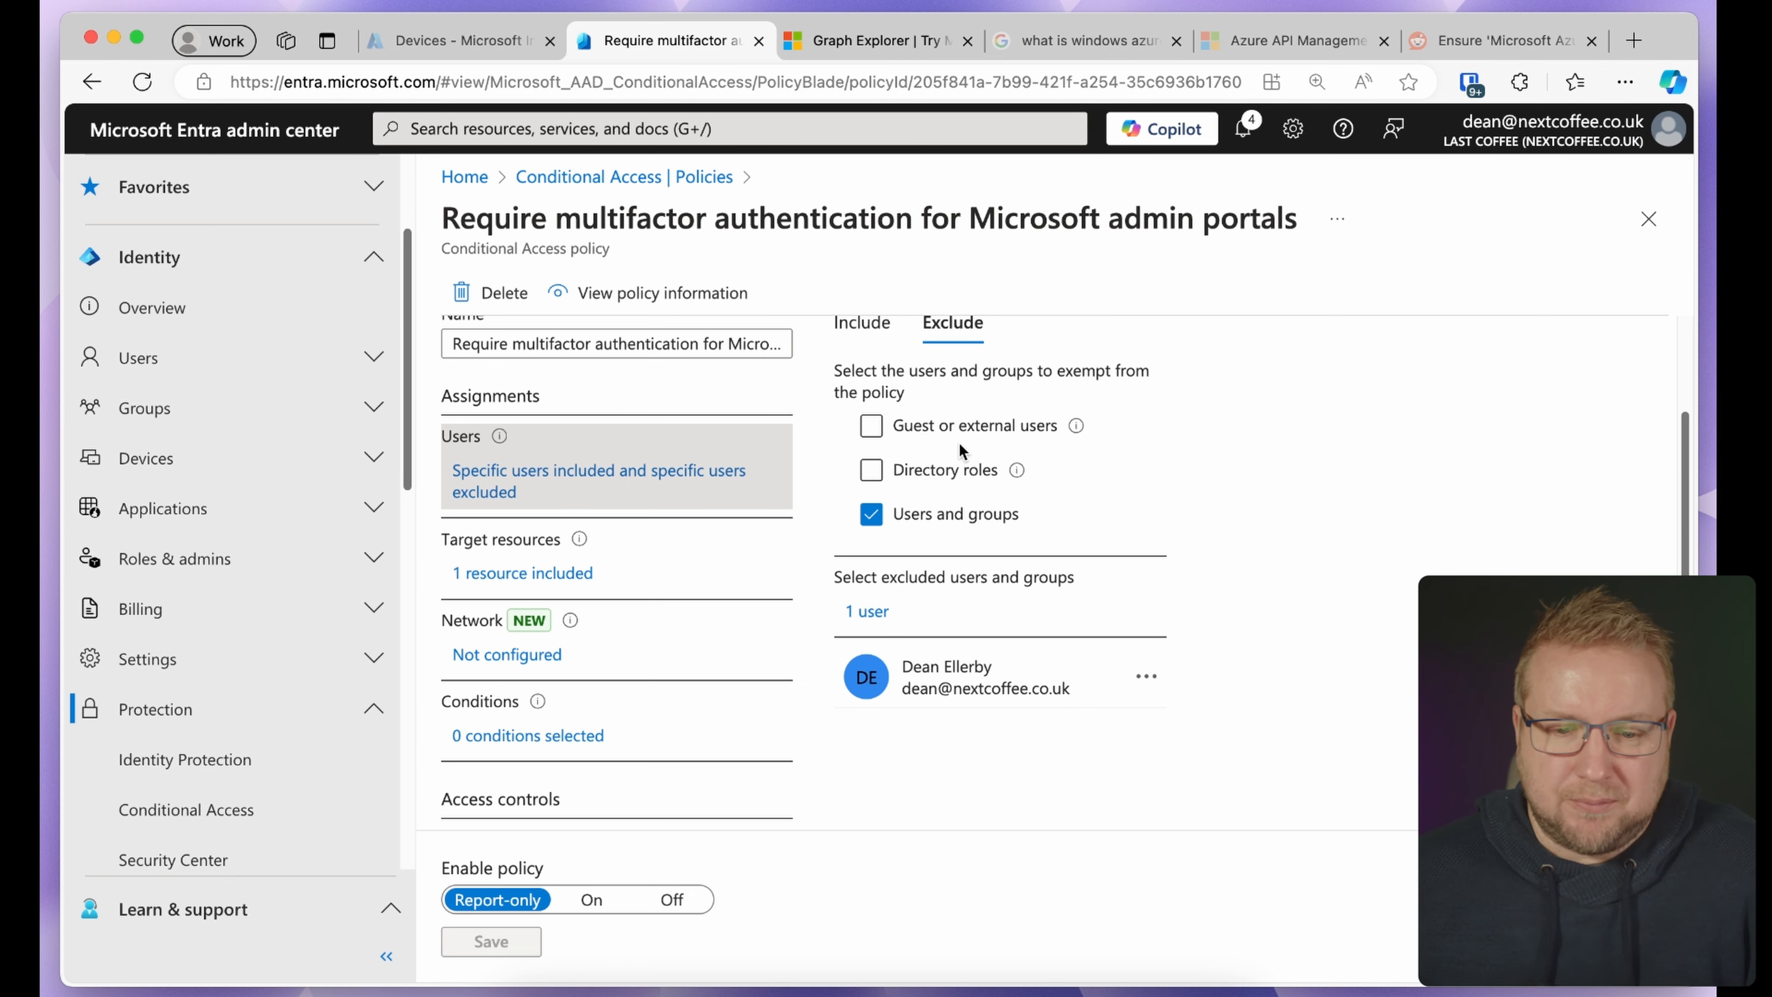
click(878, 324)
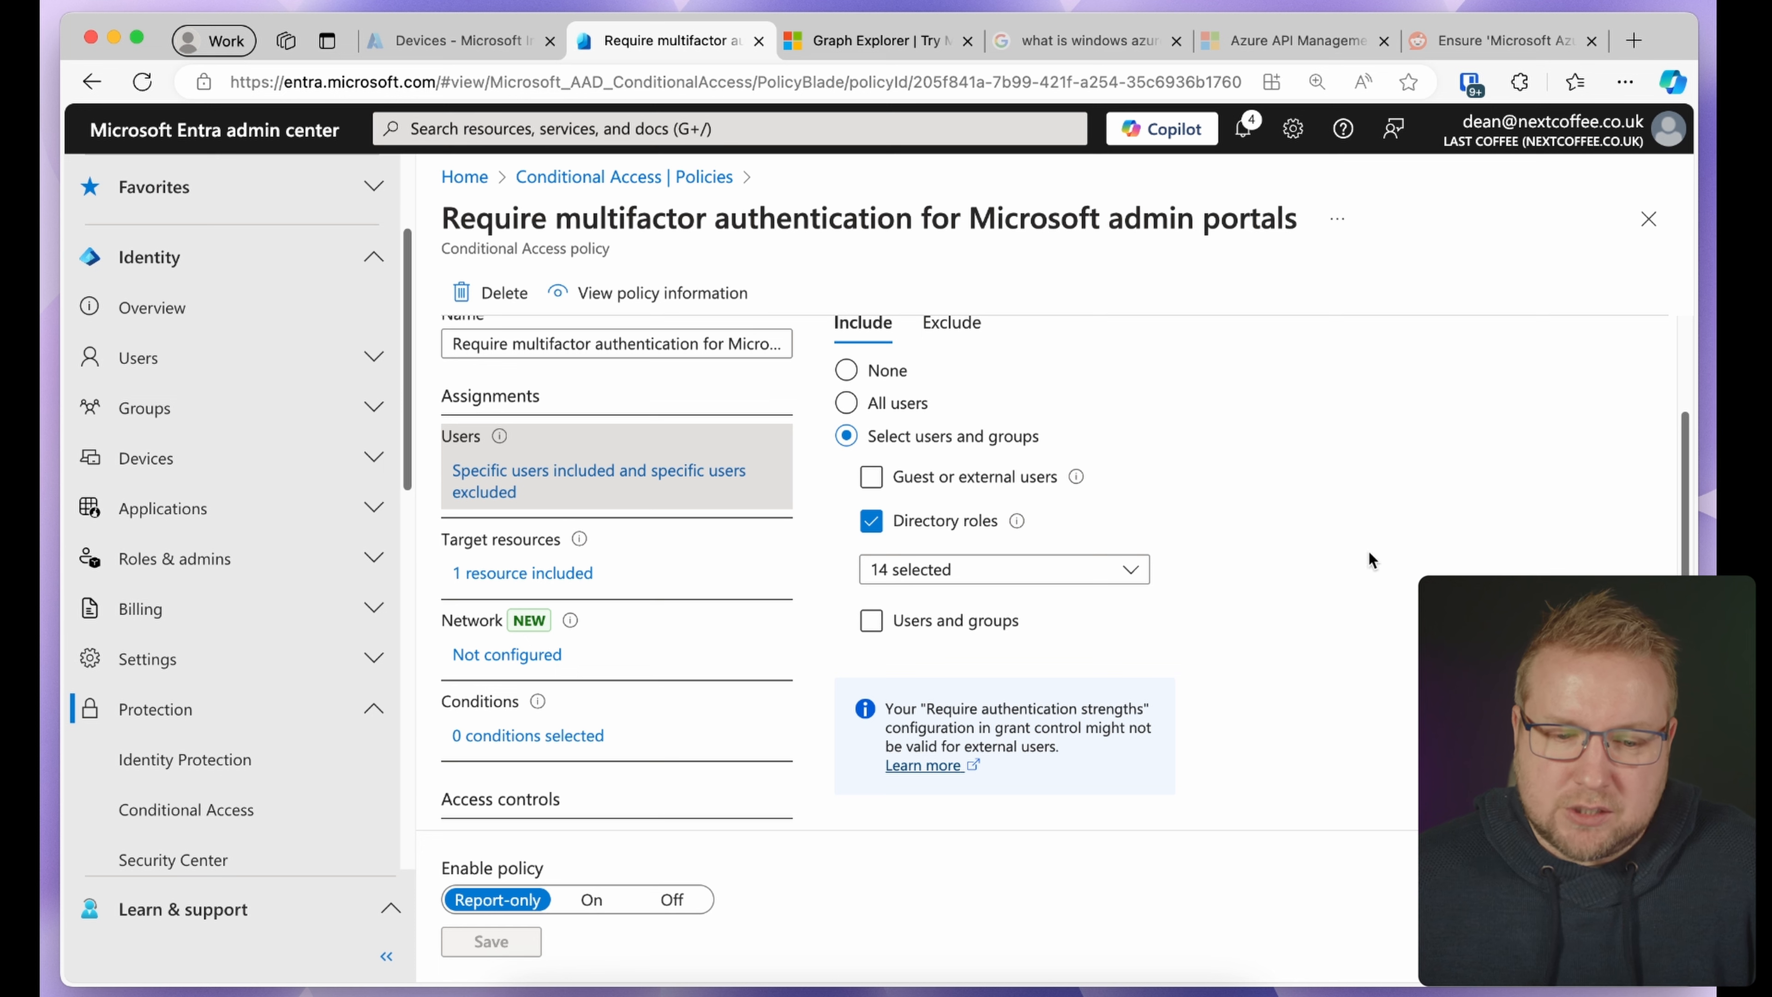
click(575, 572)
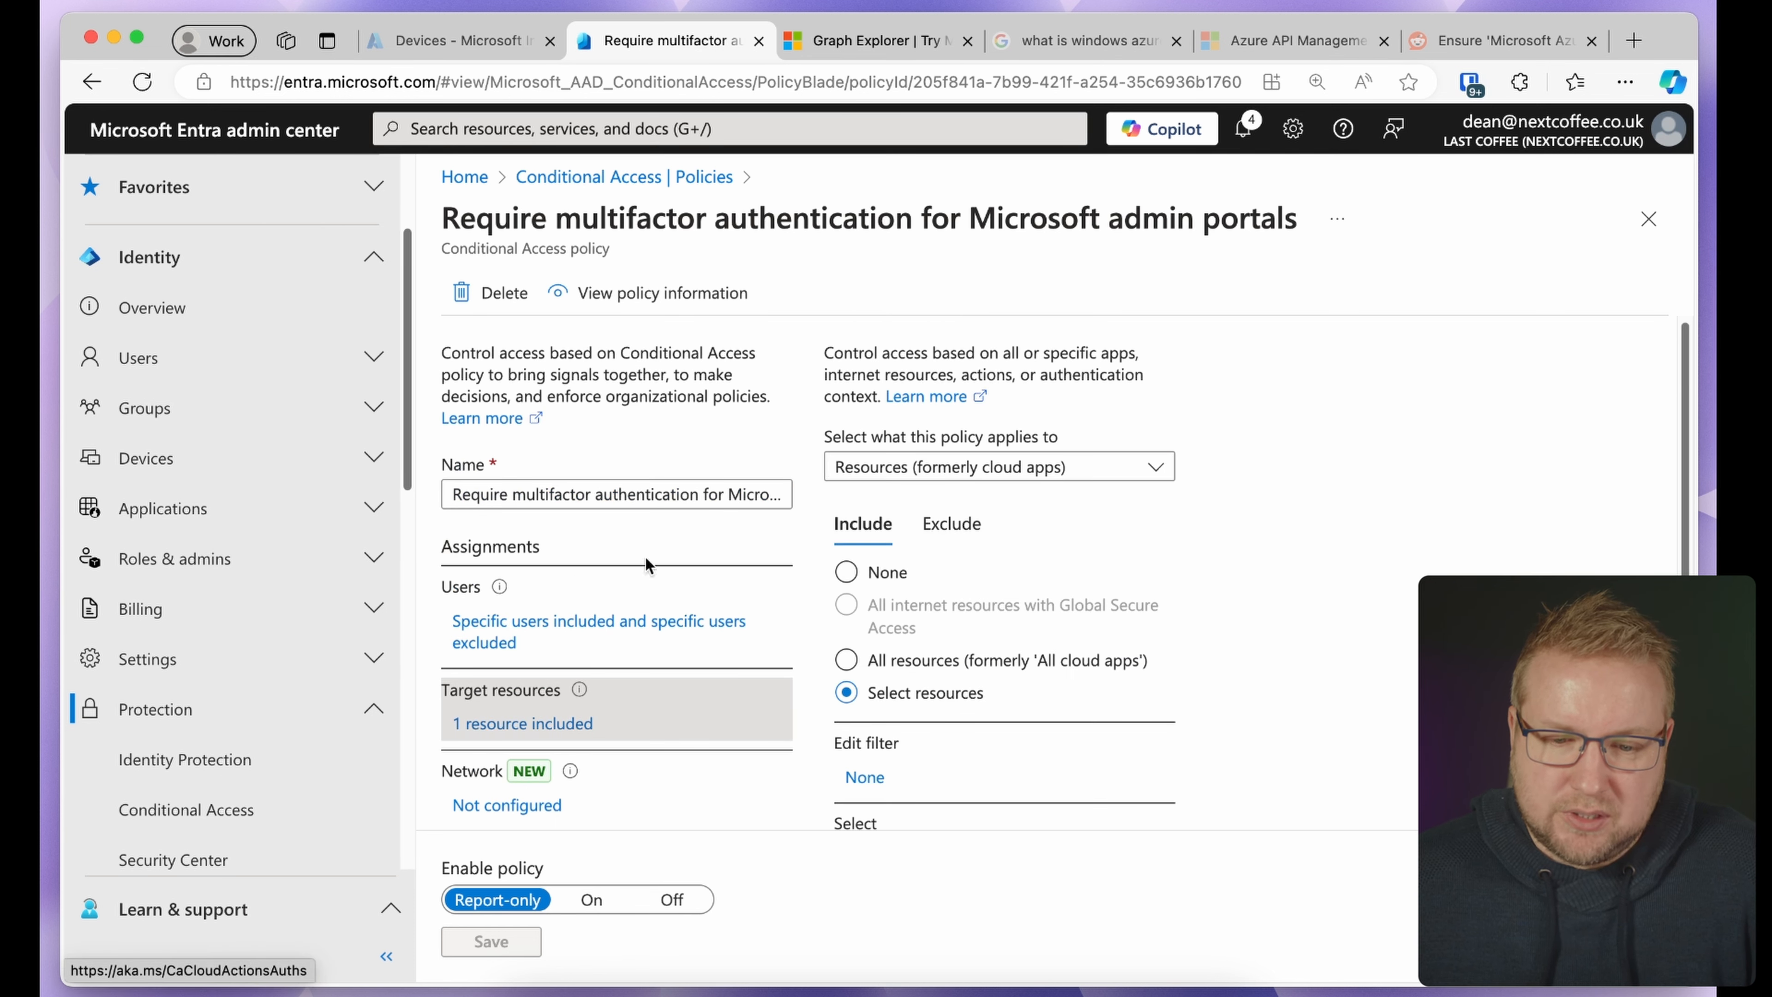
Bring up the policy's Grant controls, which require an authentication strength
scroll(981, 704, down, 3)
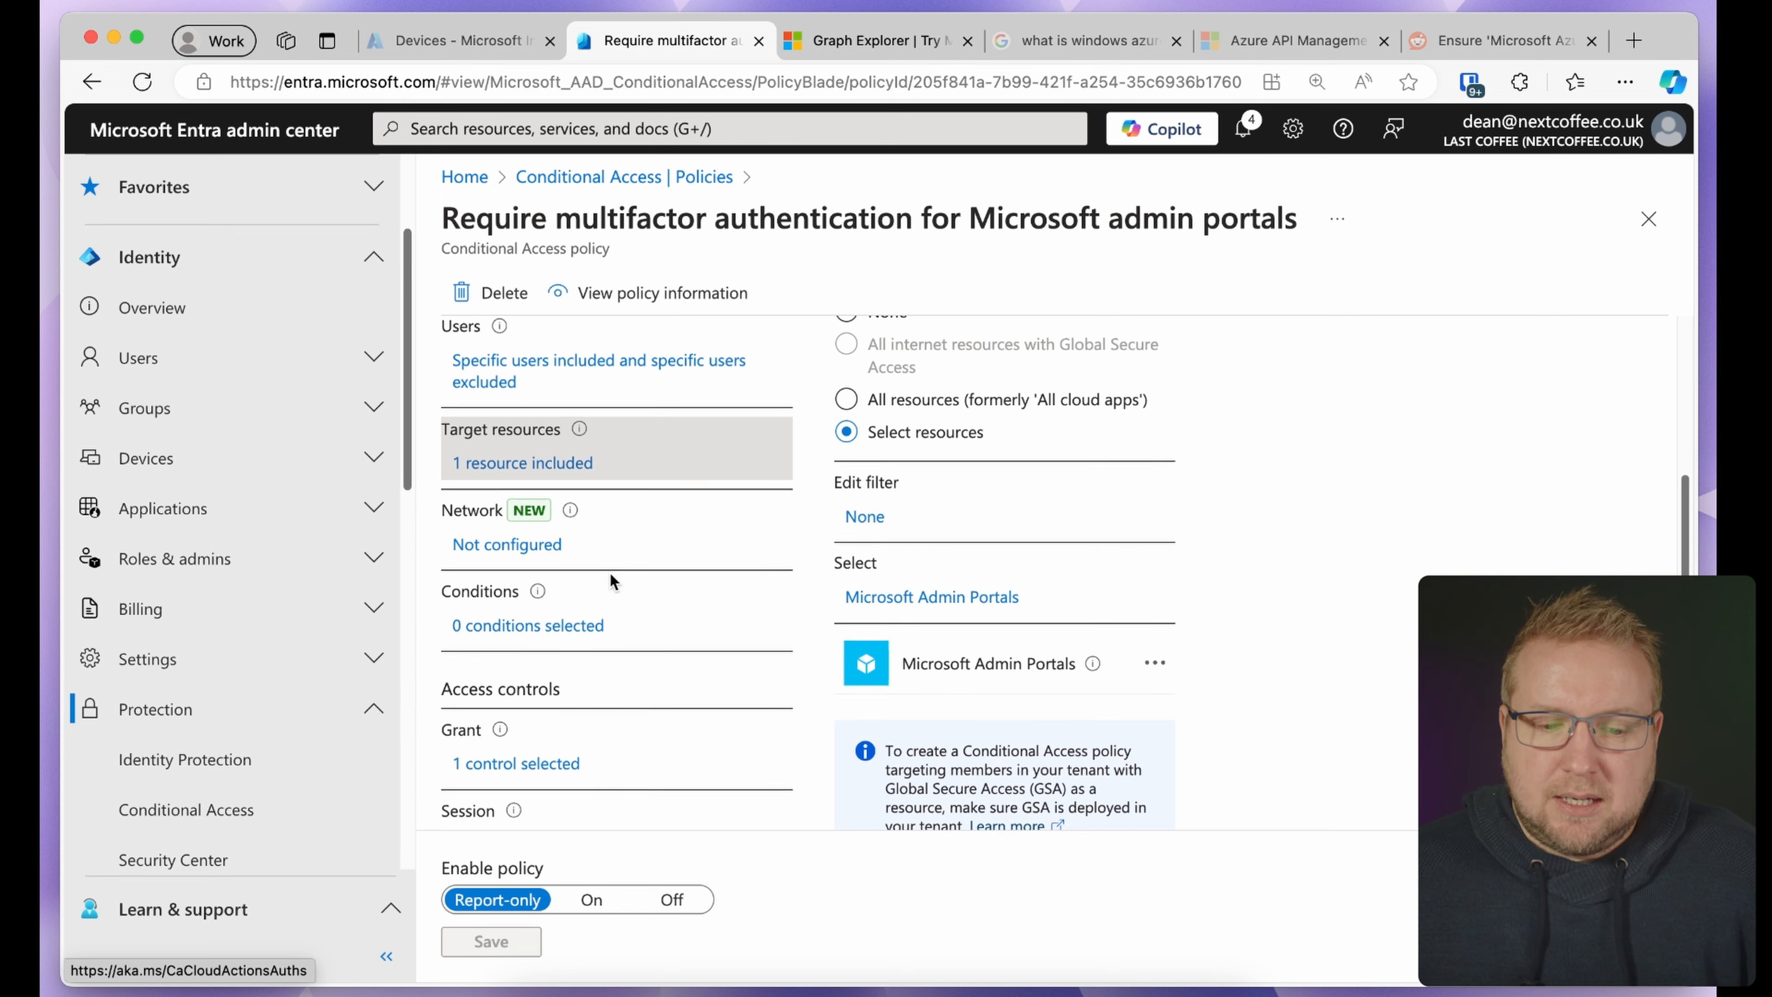
scroll(569, 723, down, 1)
click(569, 725)
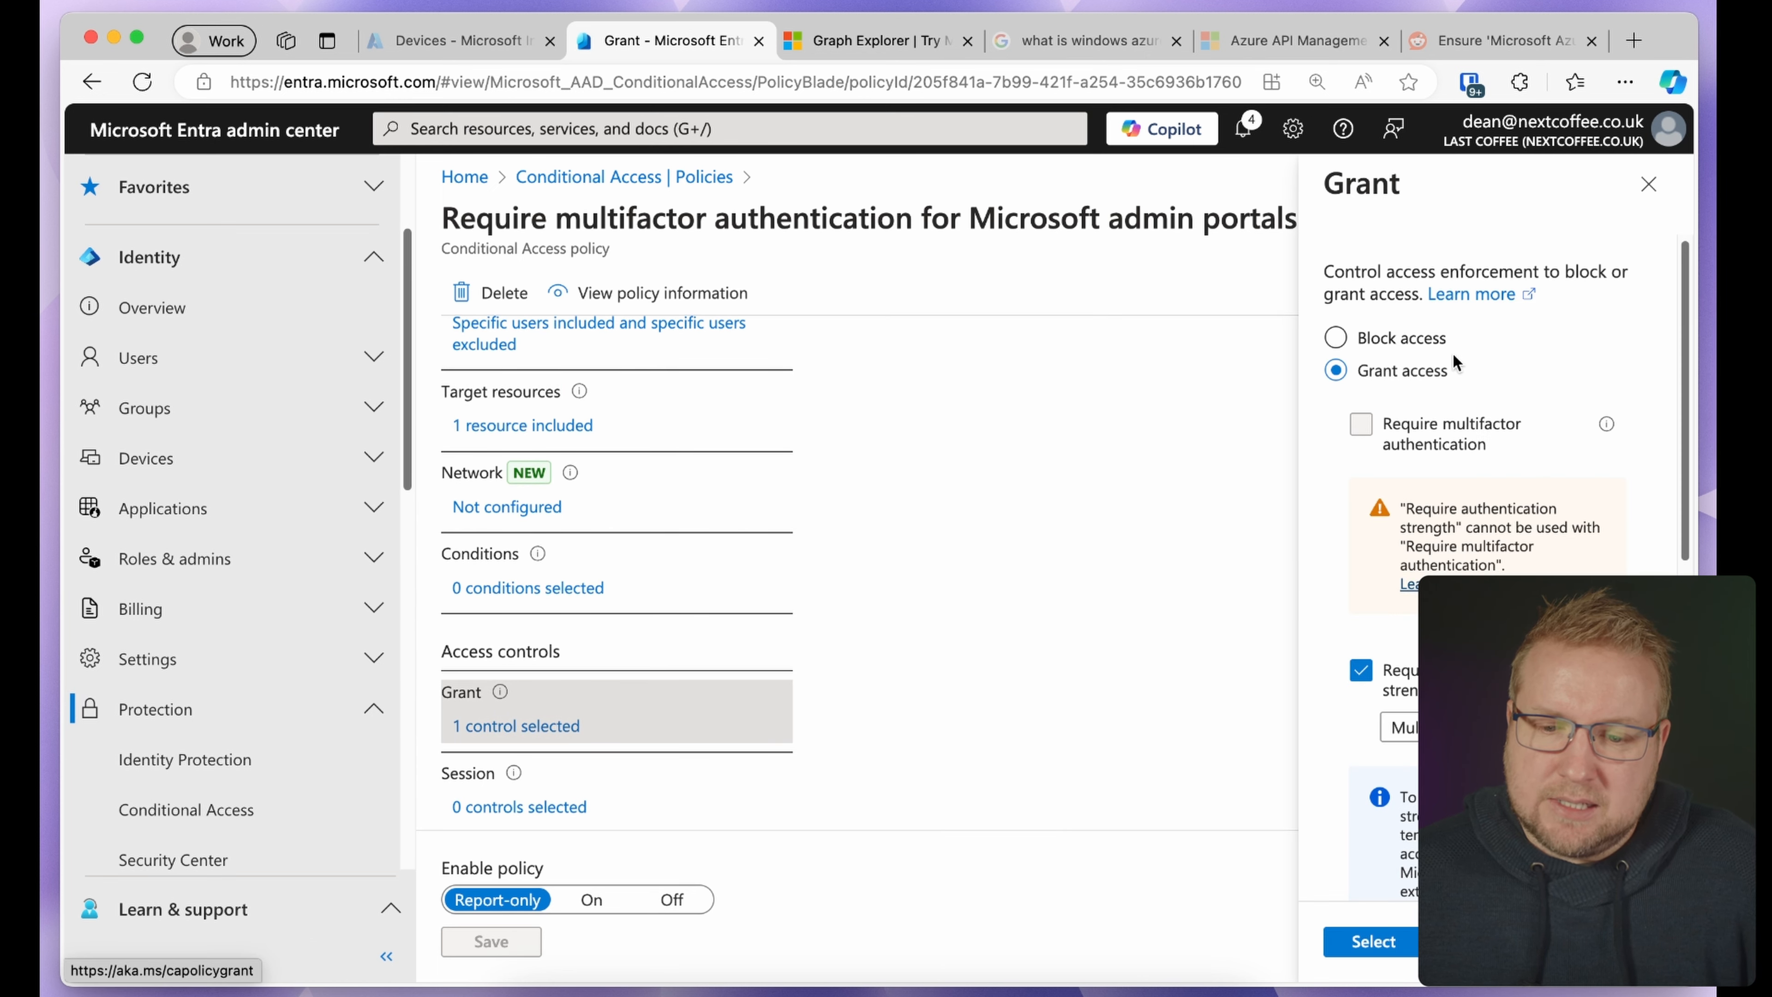
In Grant, add 'Require device to be marked as compliant' and choose 'Require all the selected controls'
click(1403, 727)
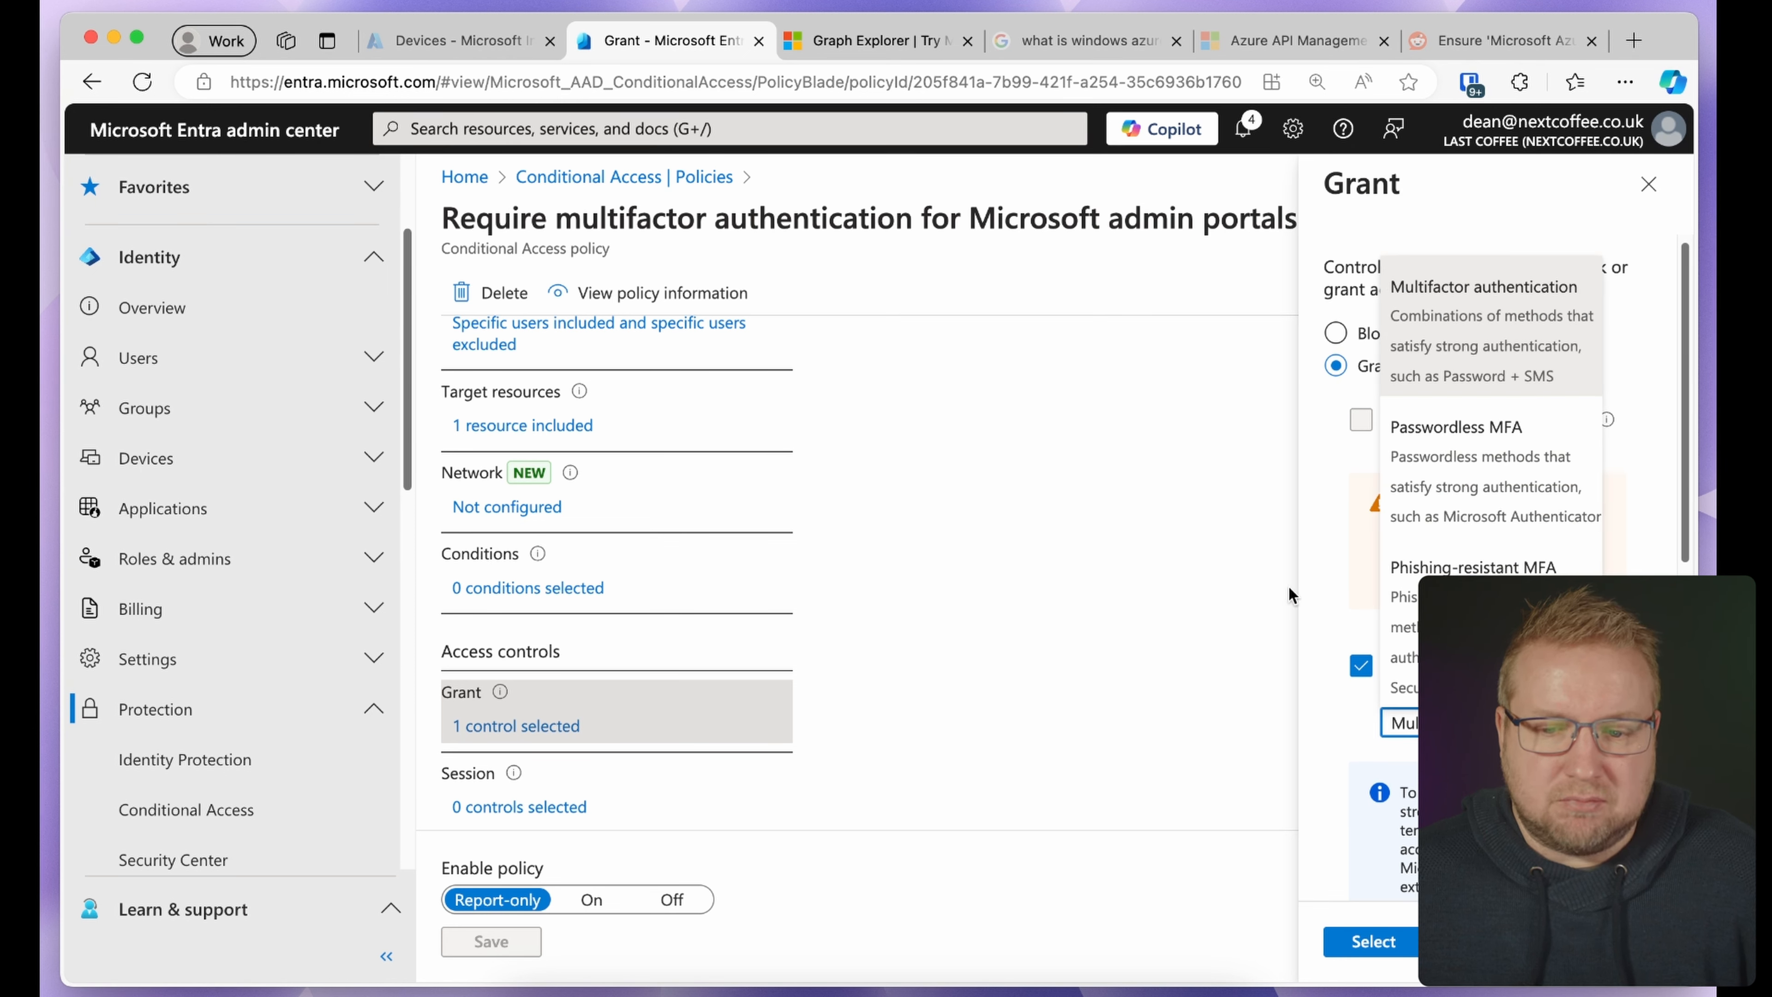
click(1254, 594)
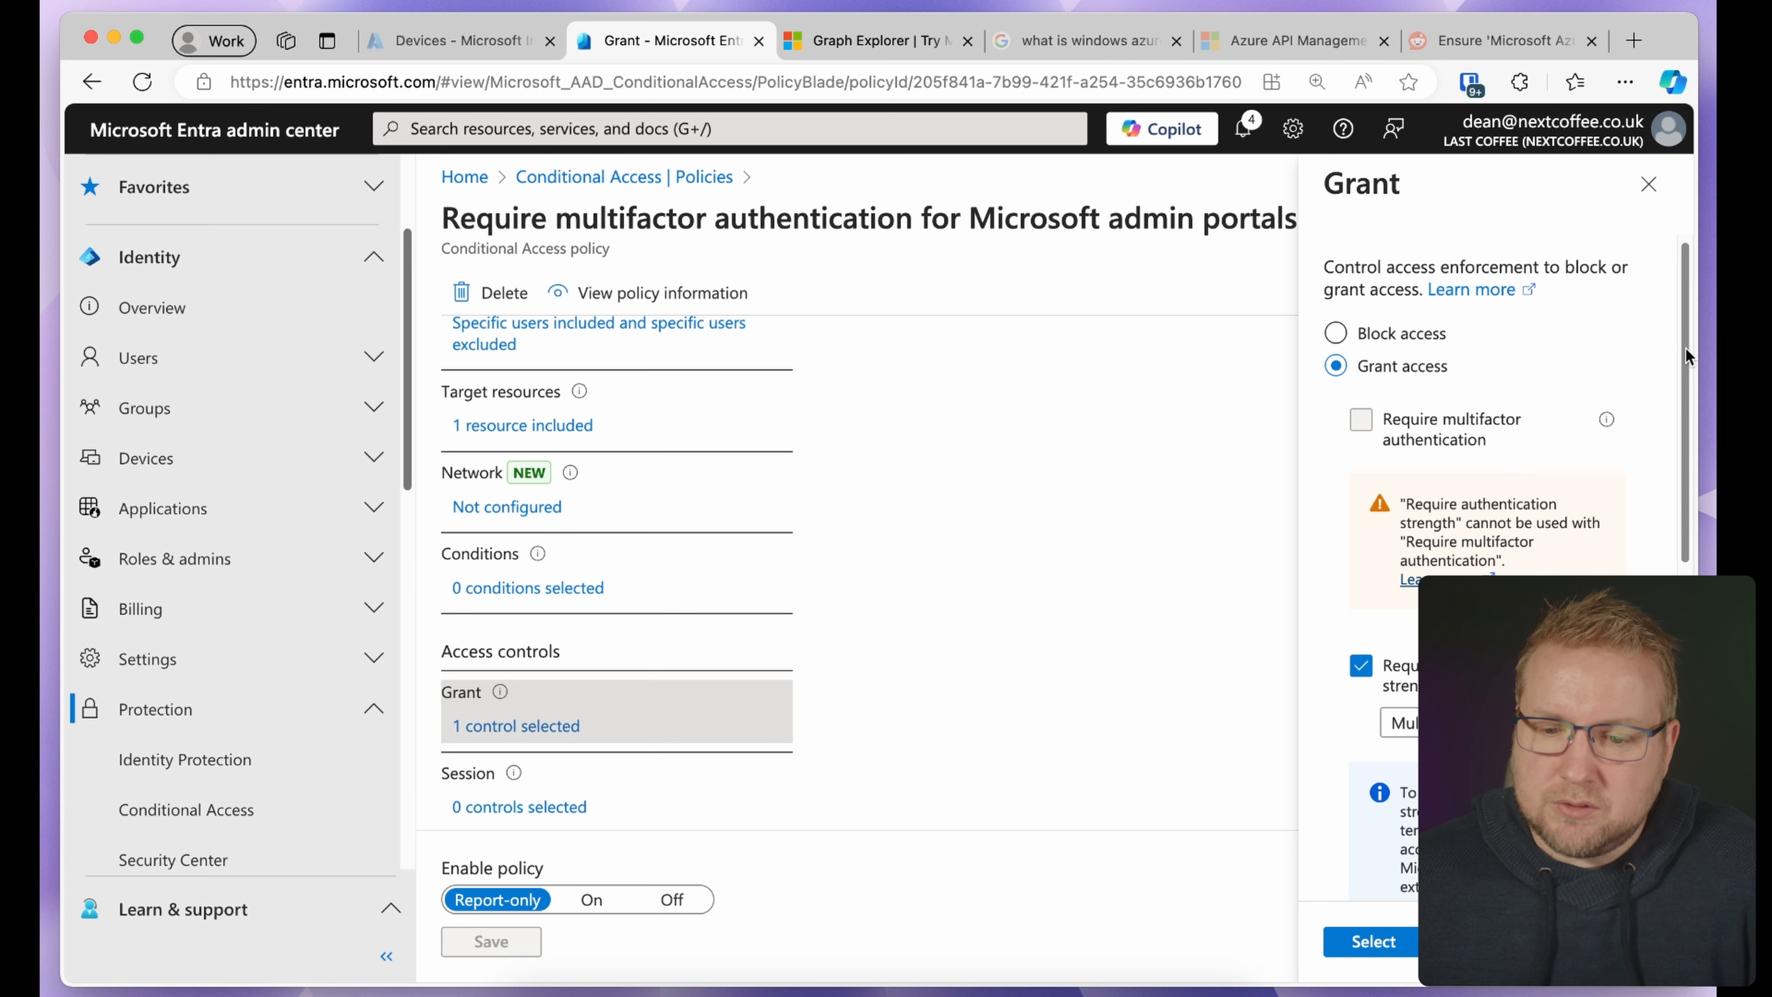
drag(1686, 348, 1690, 579)
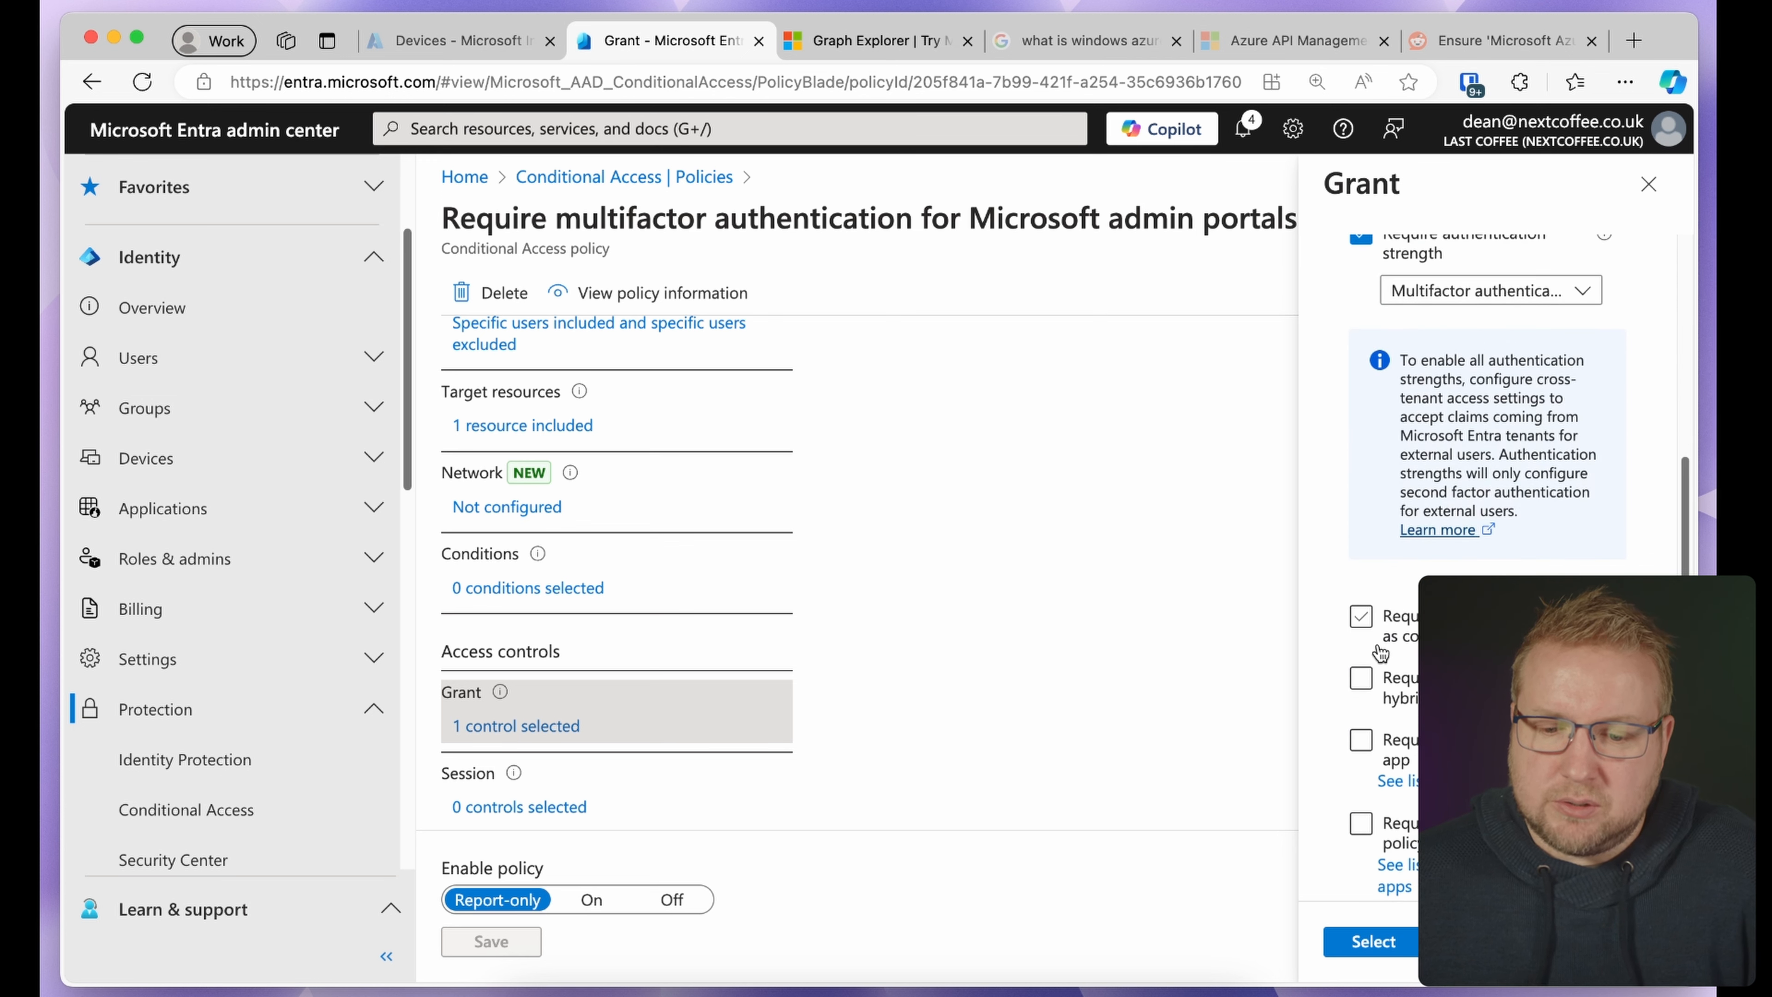
click(1361, 617)
scroll(1486, 419, down, 3)
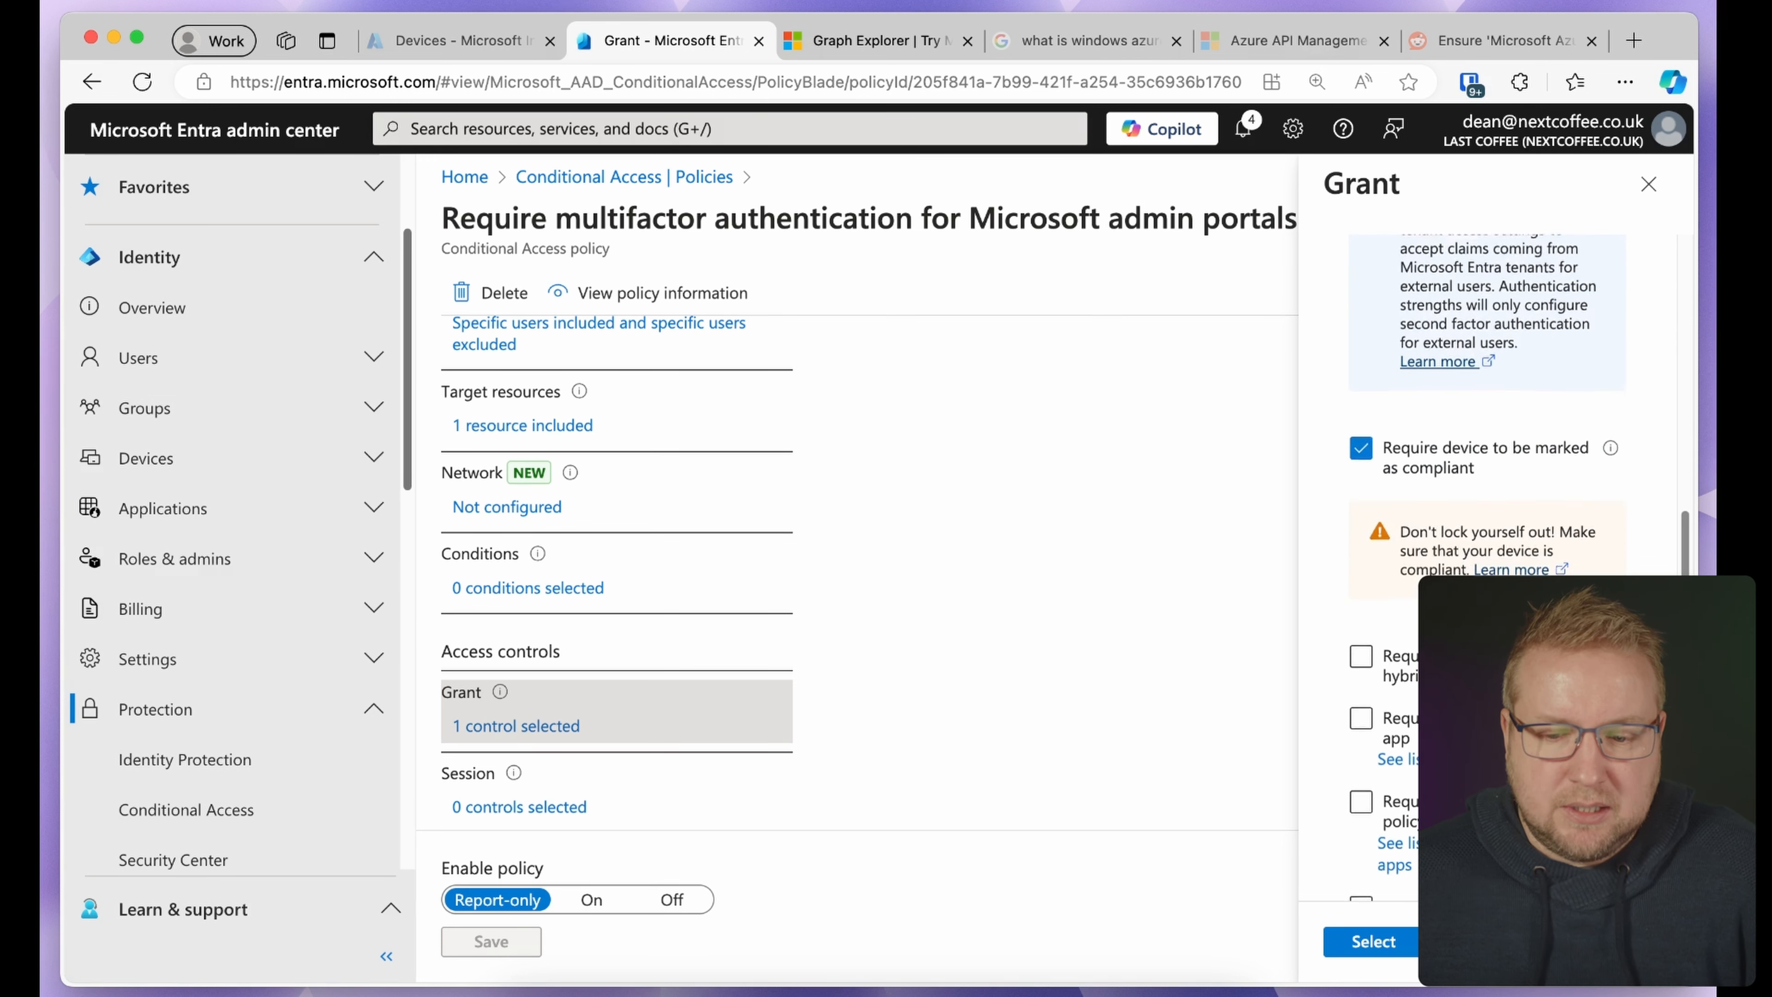
scroll(1486, 489, down, 2)
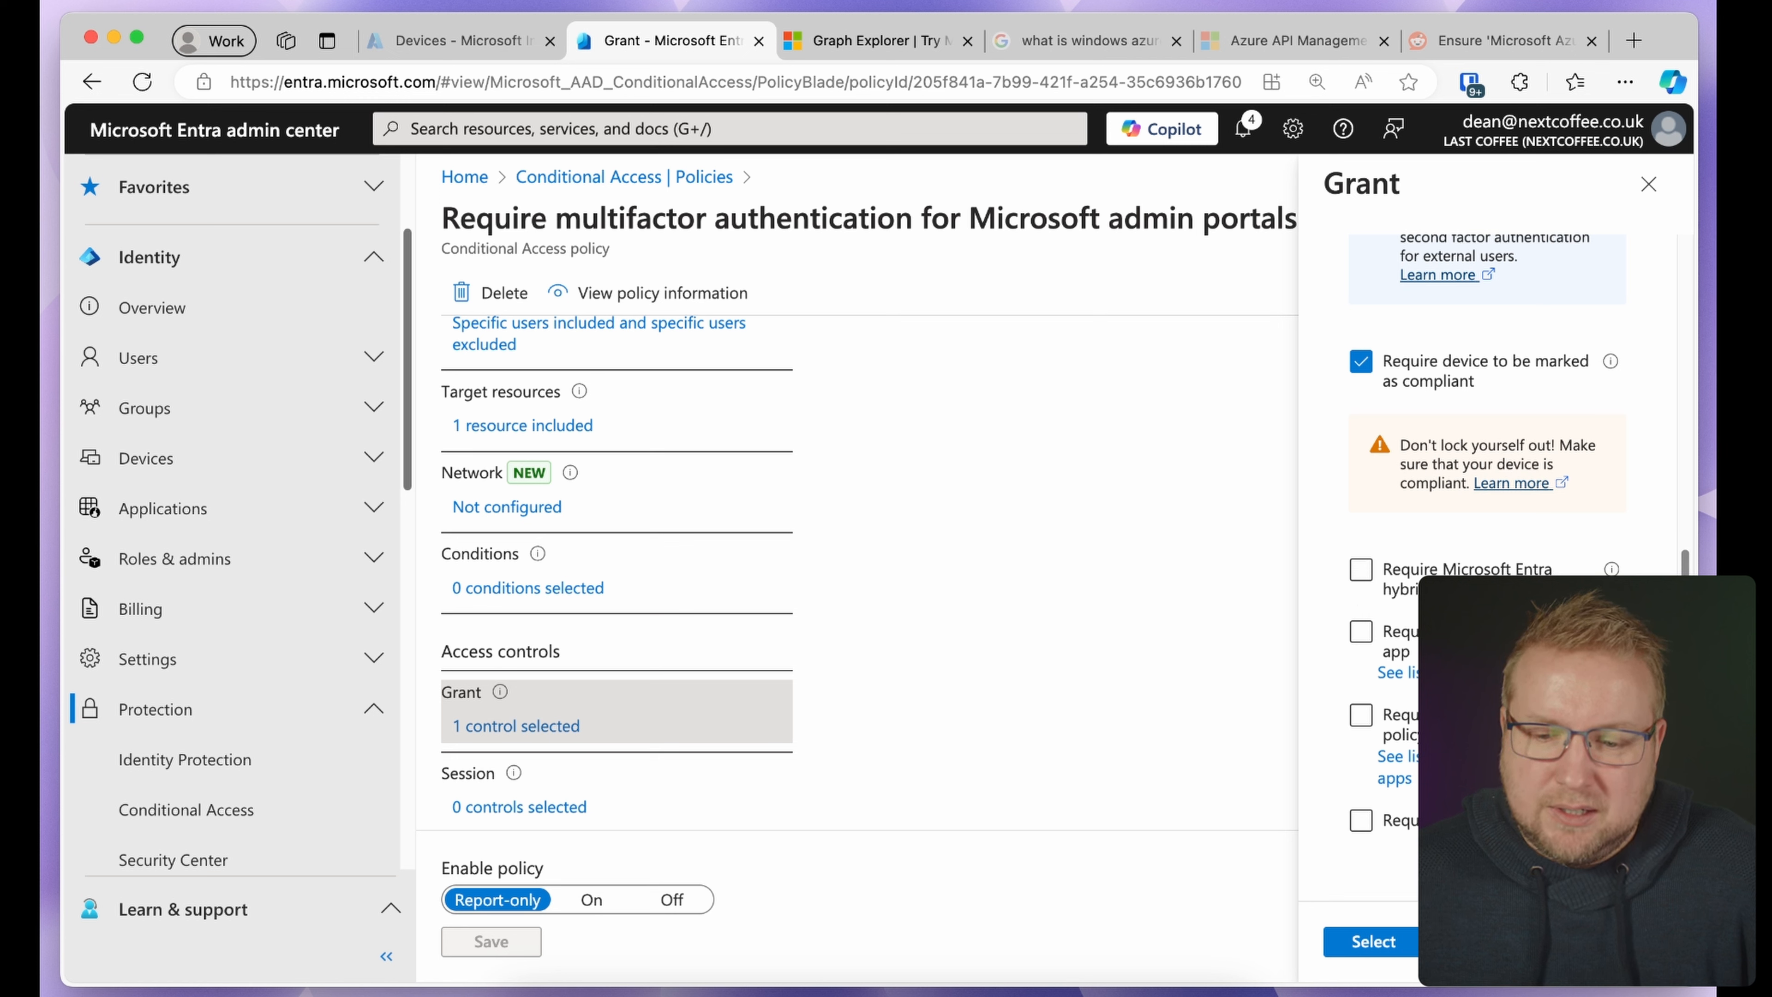
scroll(1487, 461, down, 3)
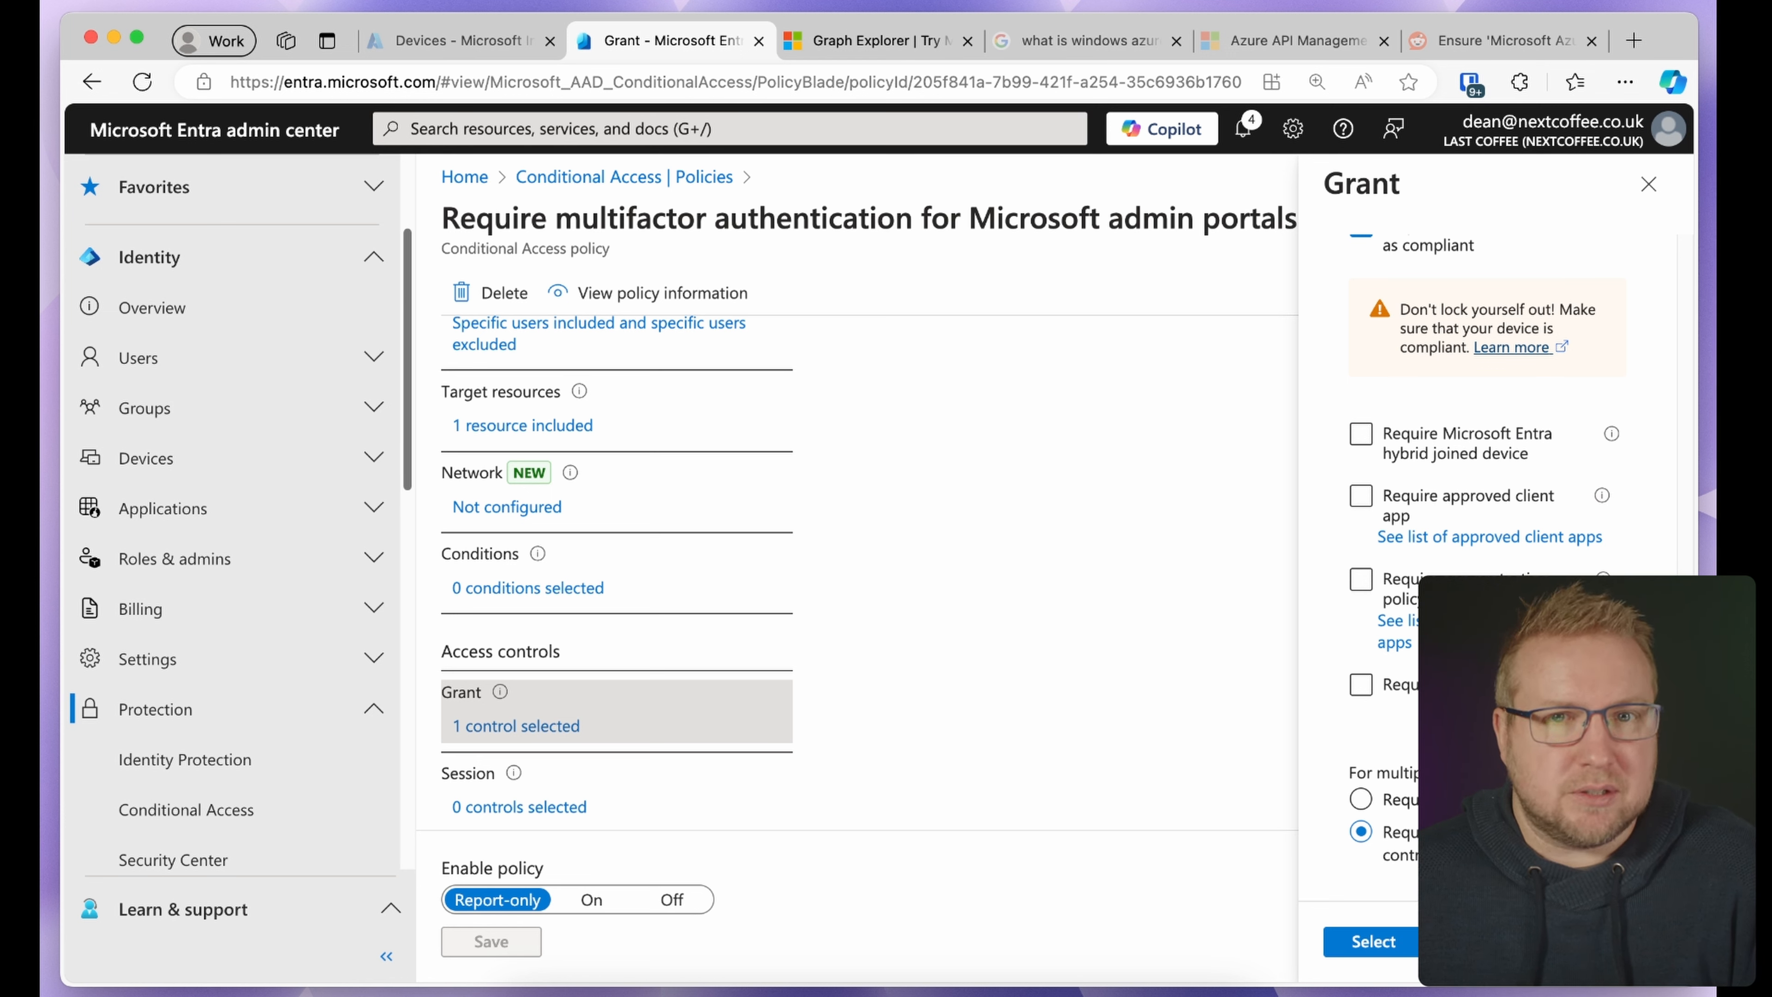
click(1383, 800)
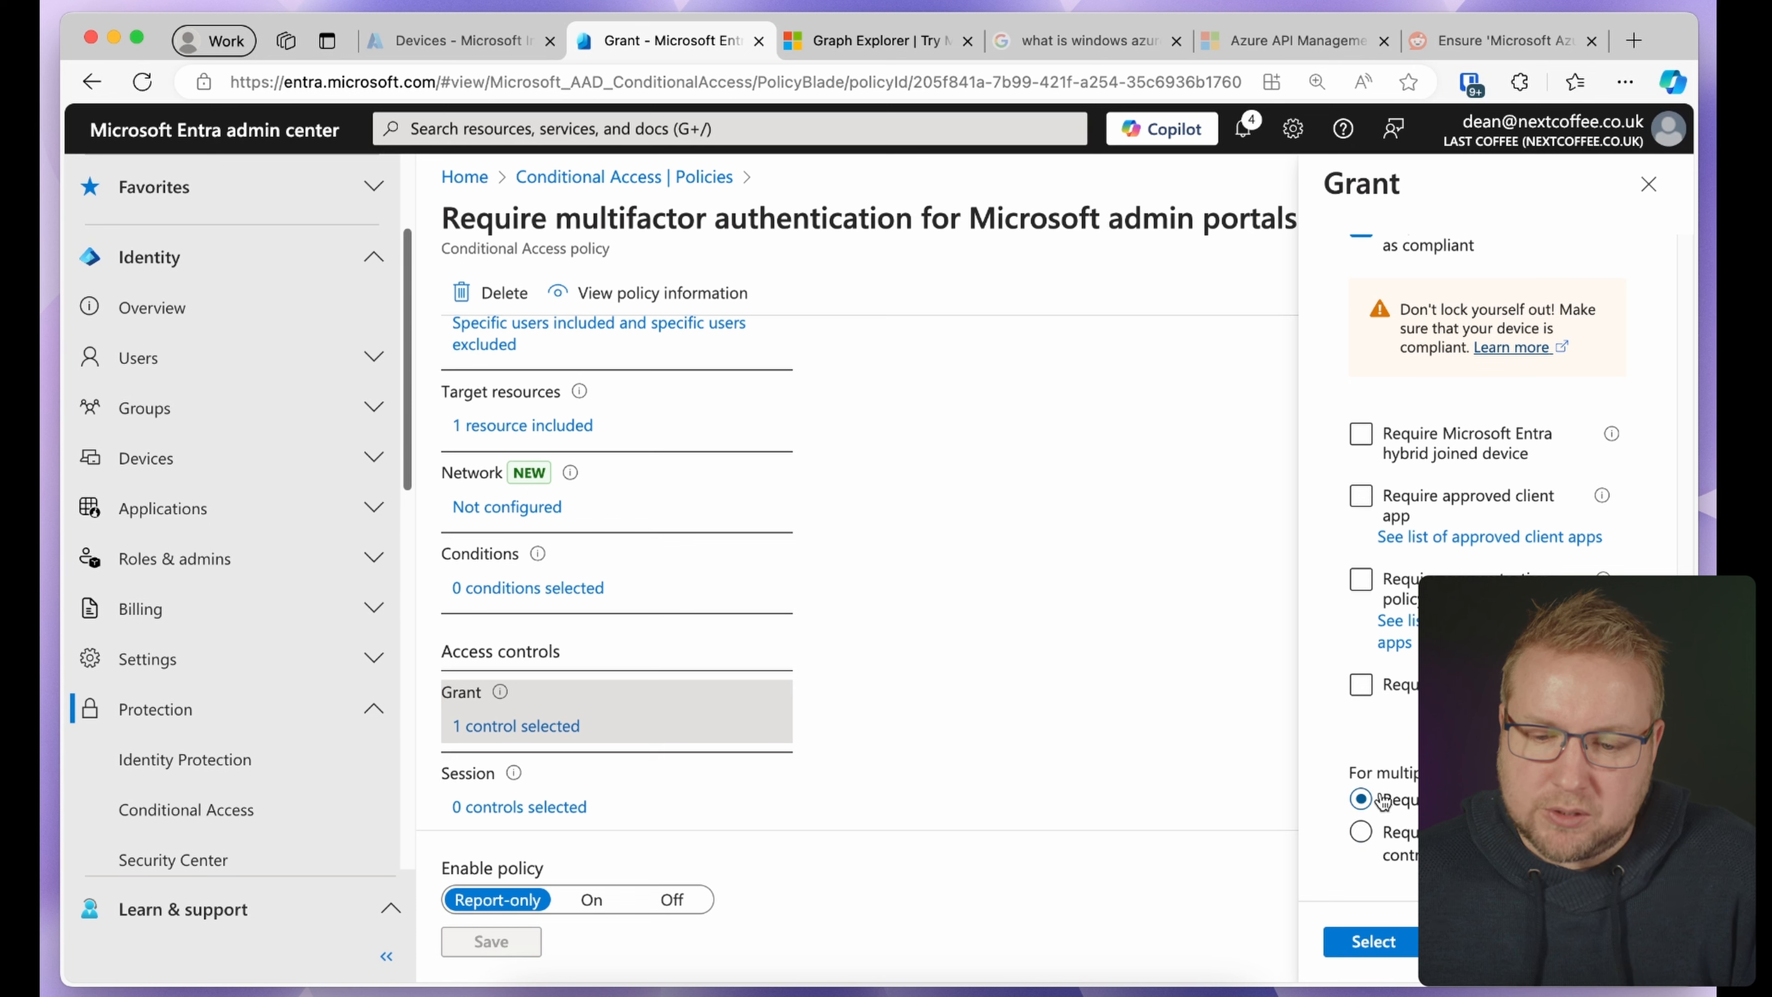
scroll(1684, 566, up, 6)
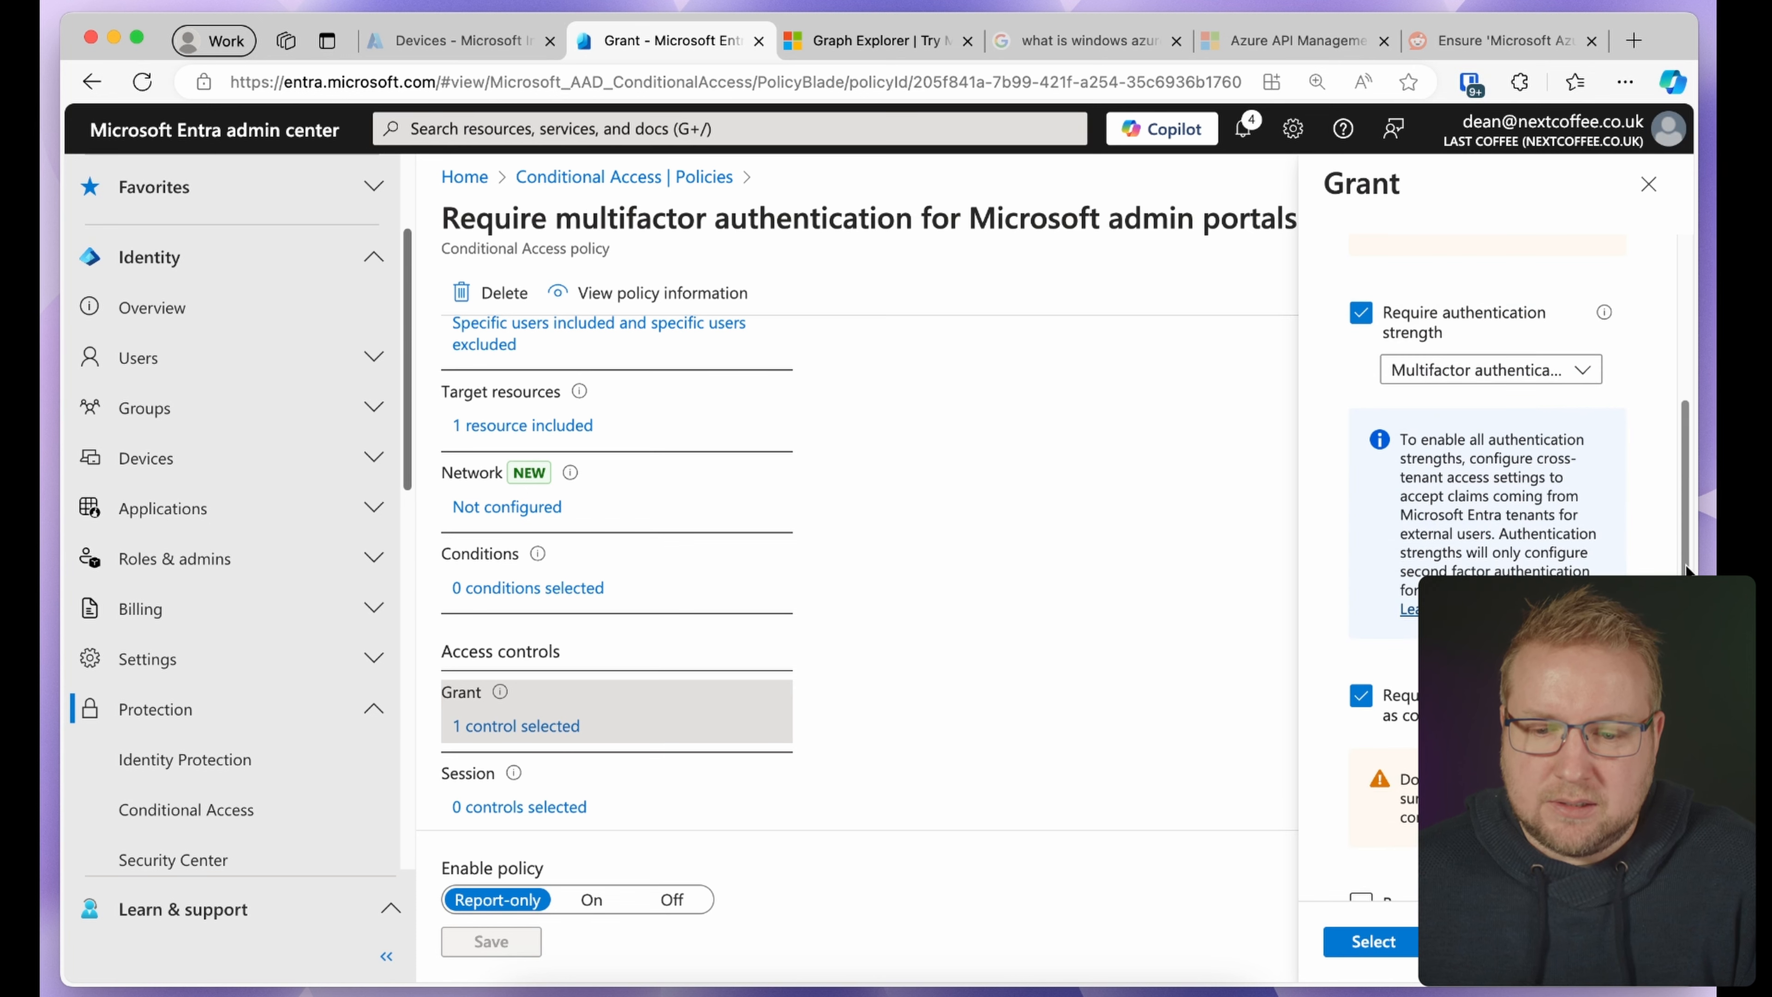
drag(1687, 567, 1685, 779)
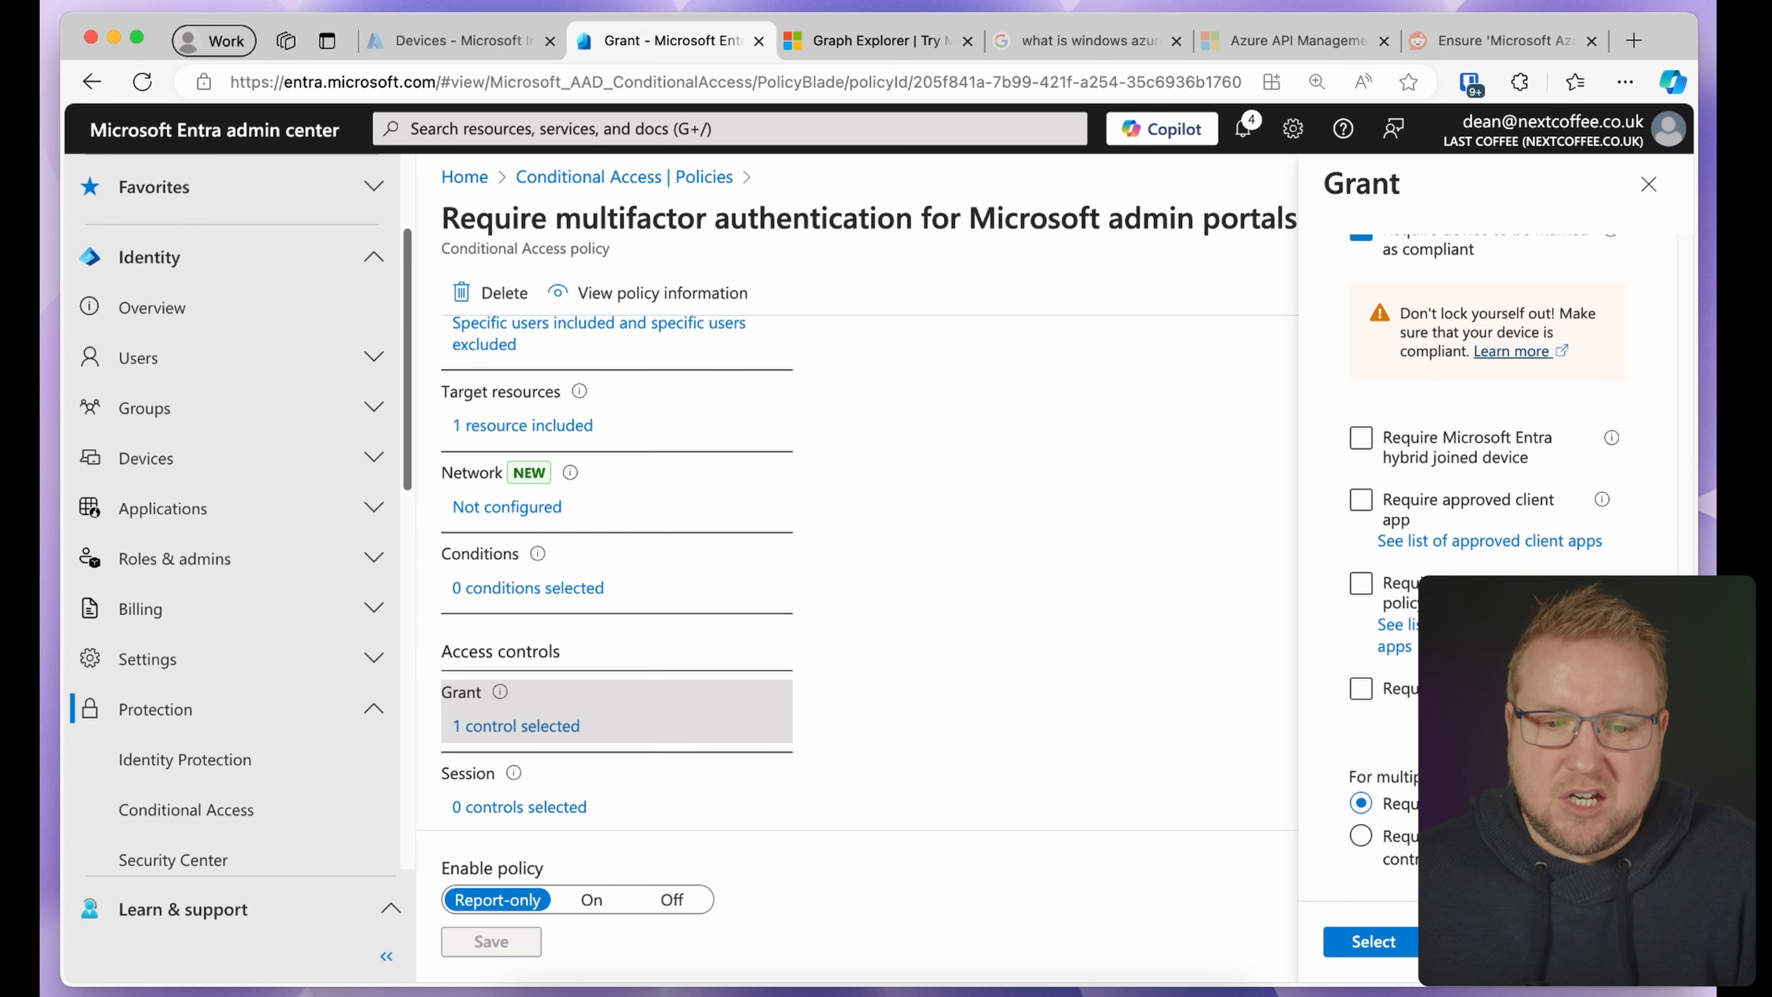
click(1362, 943)
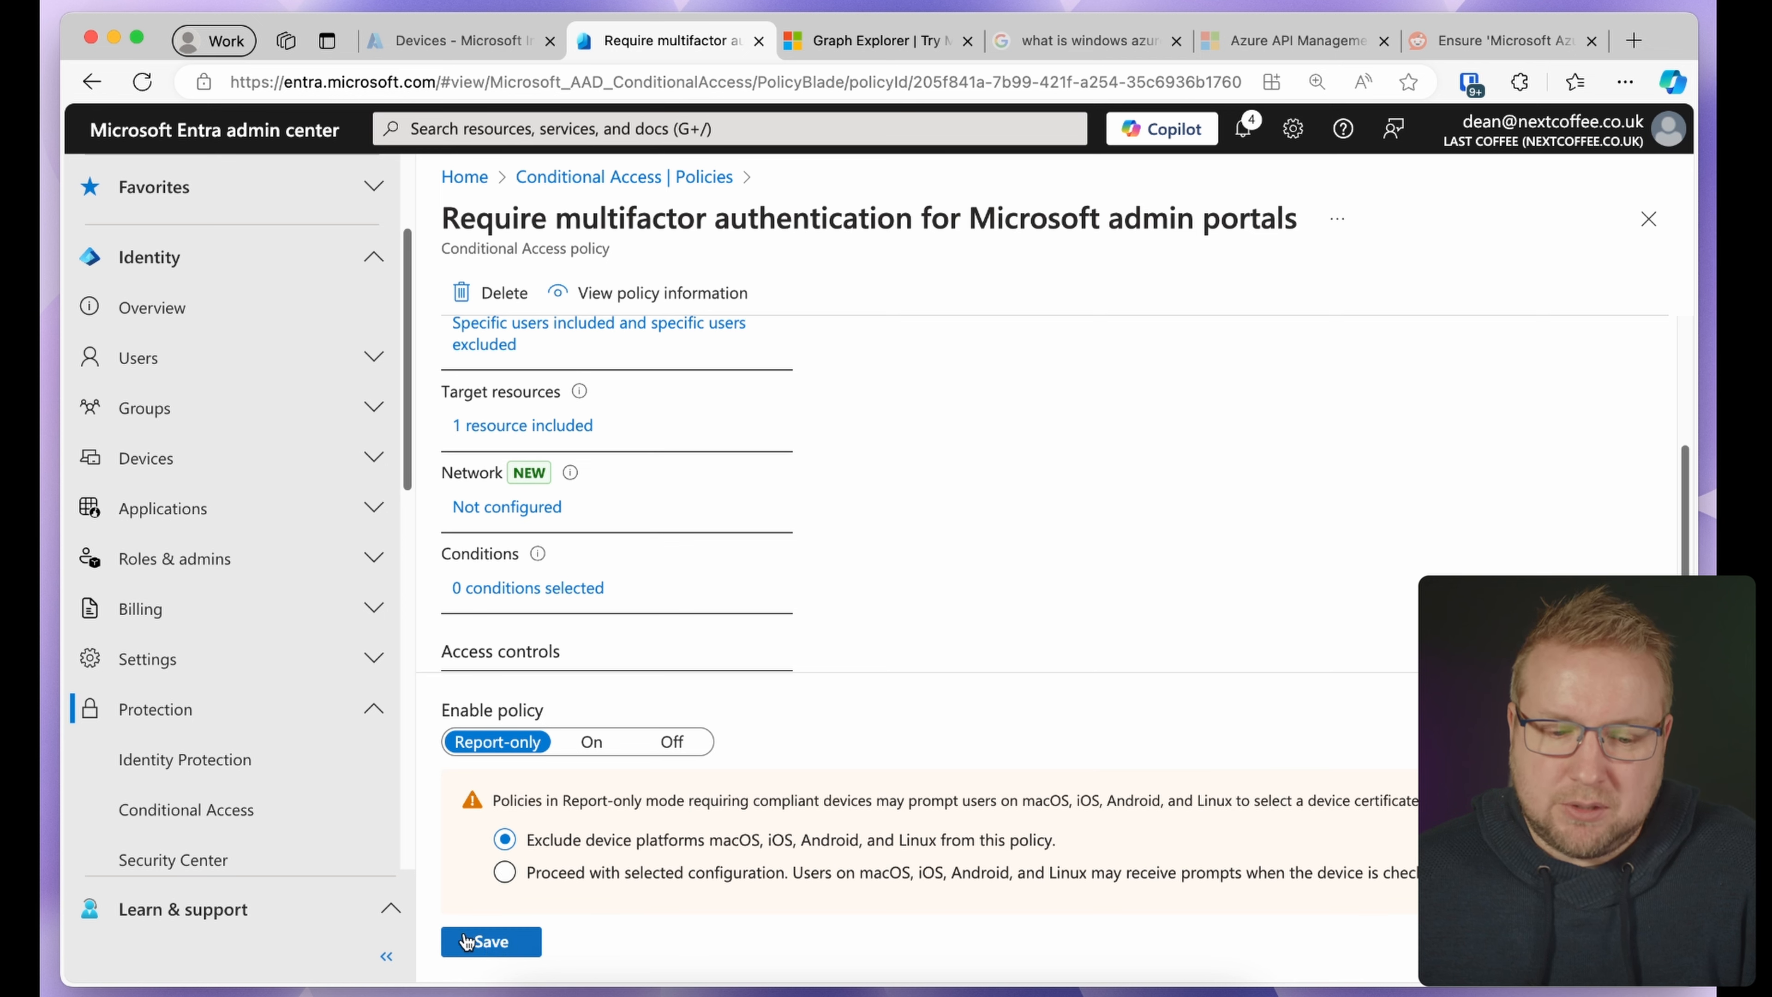
Save the policy and return to the list of 4 Conditional Access policies
click(494, 944)
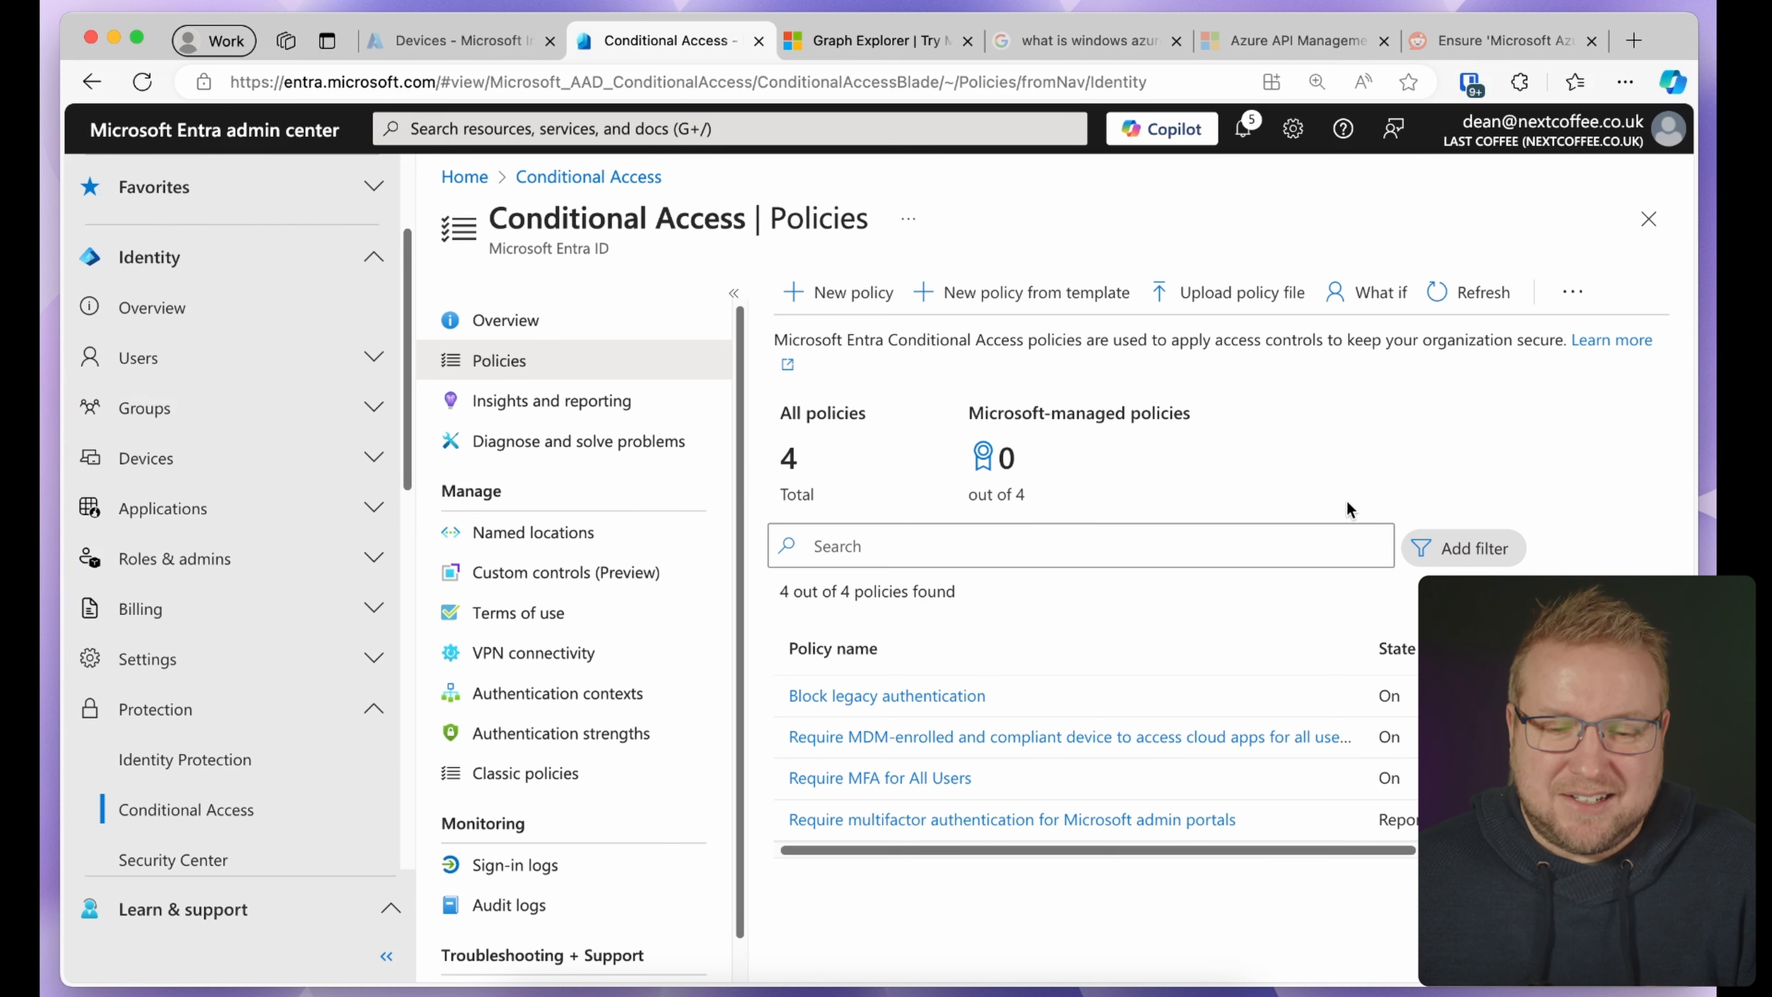
Reopen the policy and inspect the excluded platforms under Conditions > Device platforms
click(1091, 820)
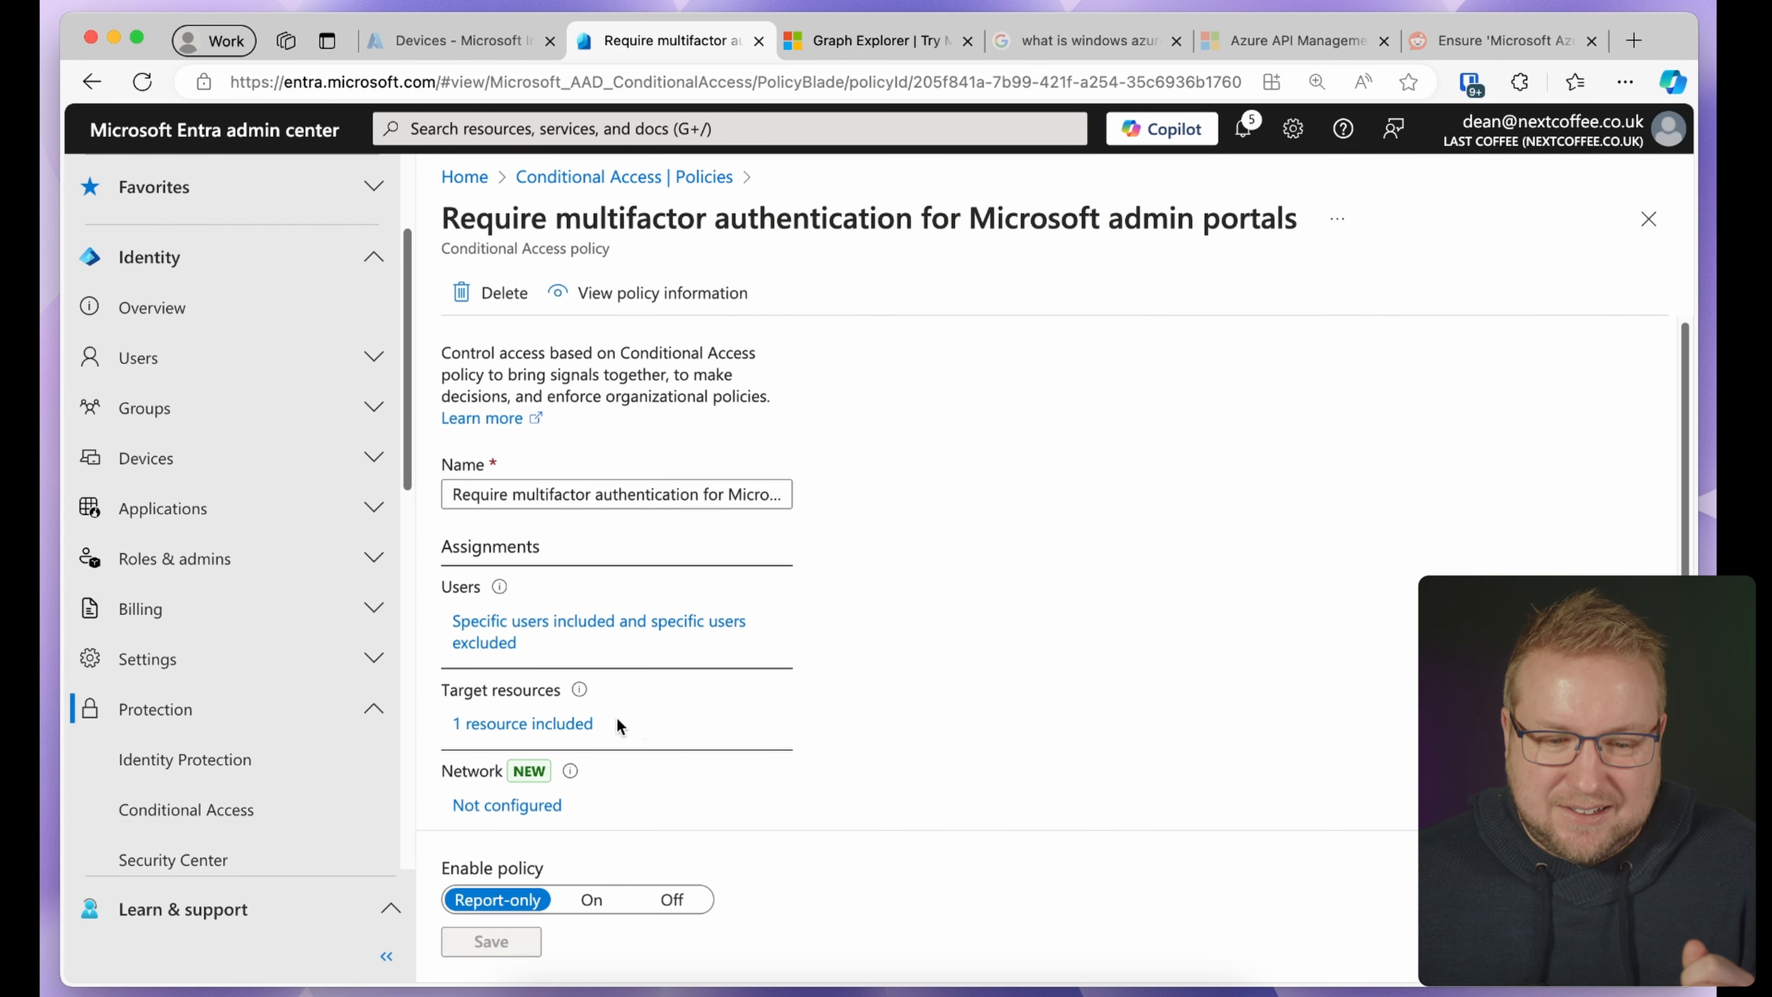
scroll(663, 768, down, 5)
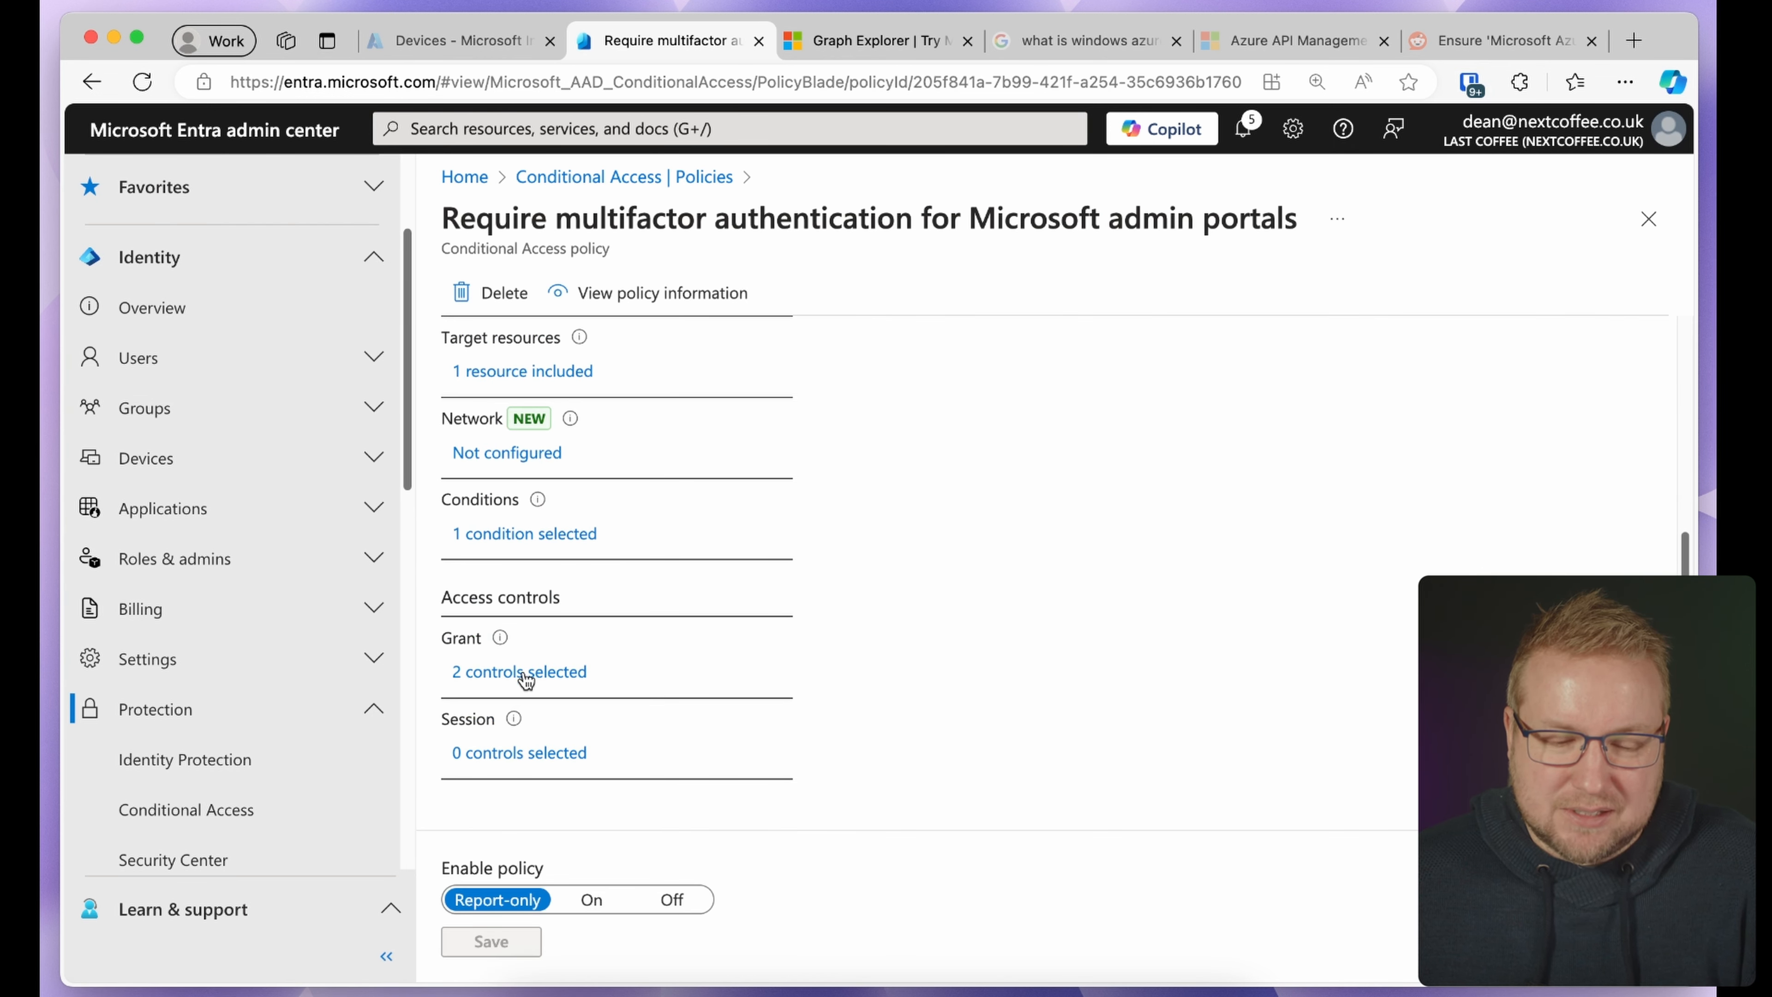
click(547, 534)
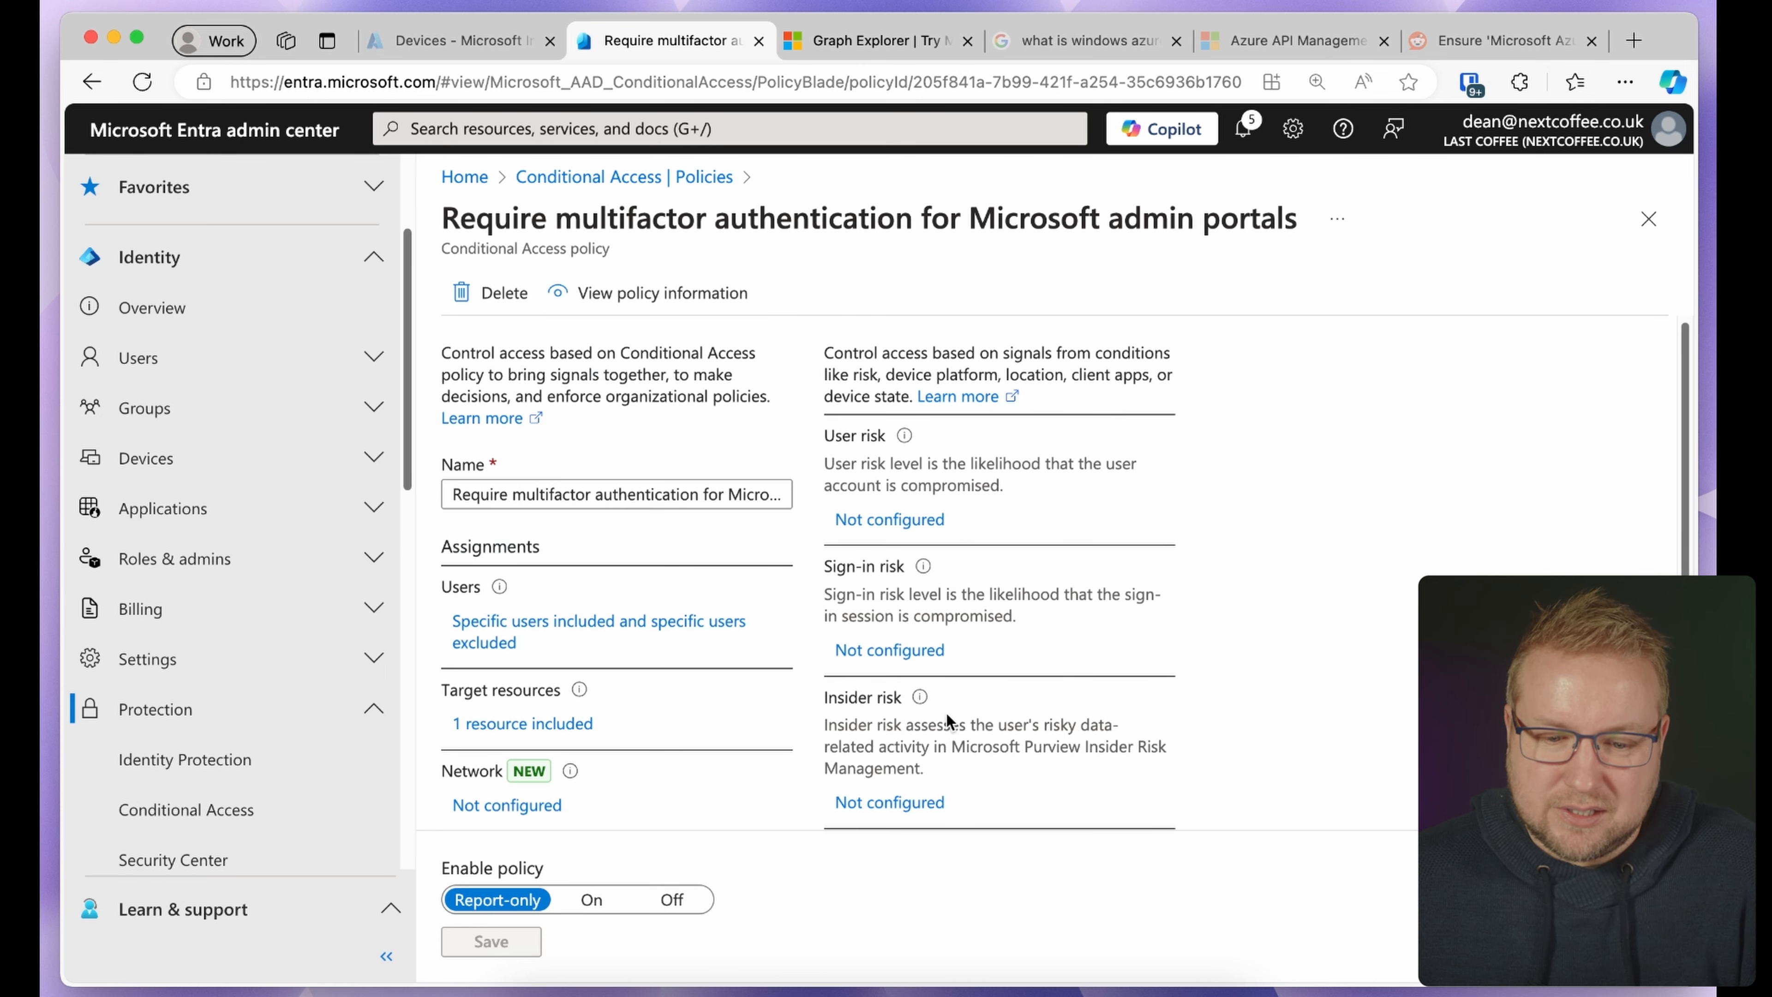
scroll(947, 715, down, 5)
click(939, 551)
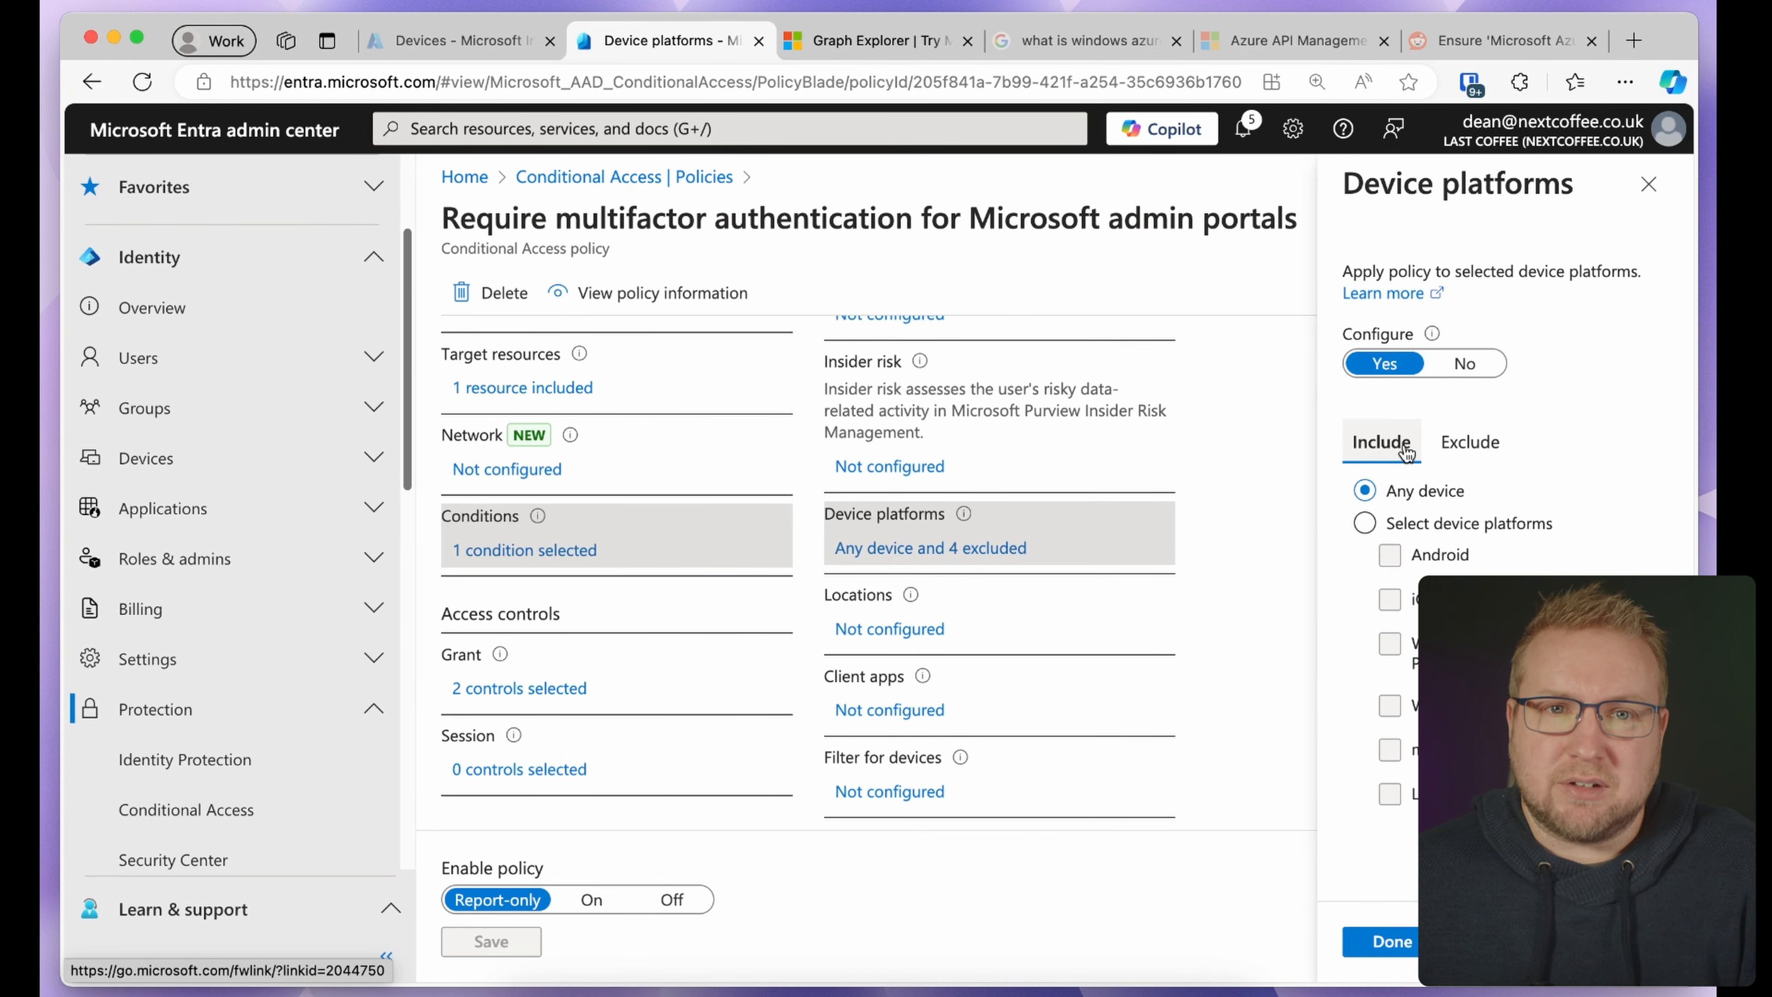
click(1486, 450)
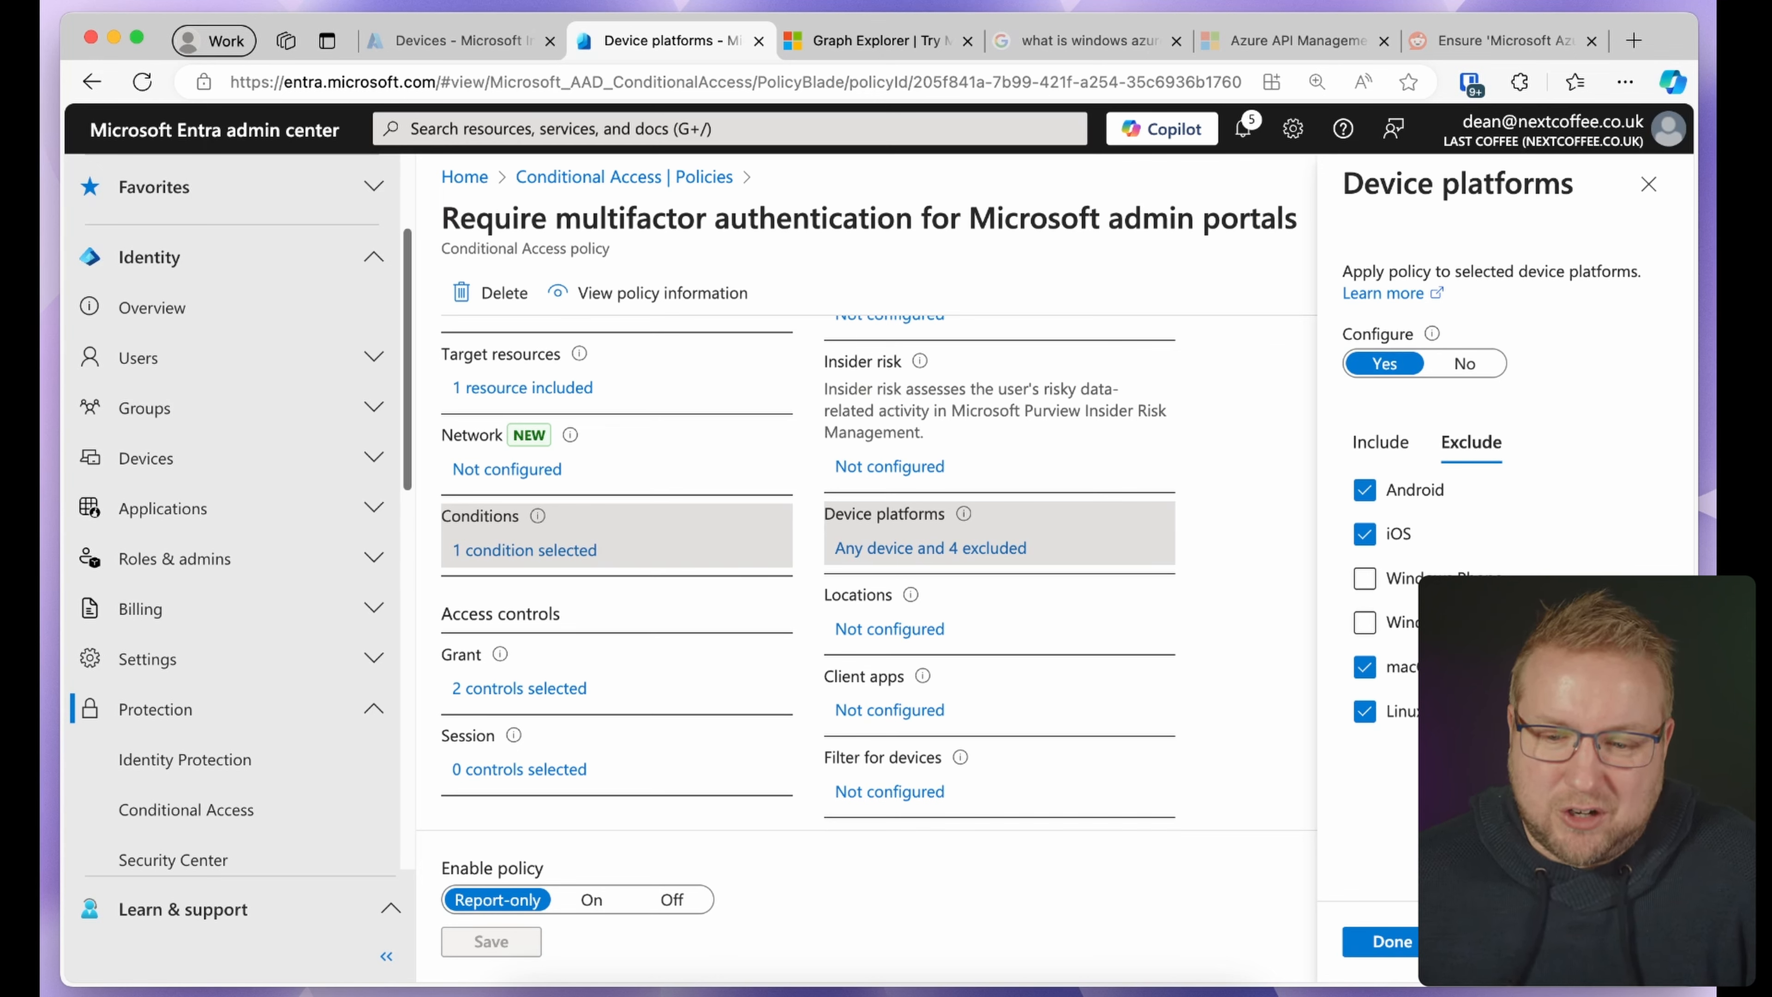
Set Device platforms Configure to No, proceed with the selected configuration, and save
click(1464, 364)
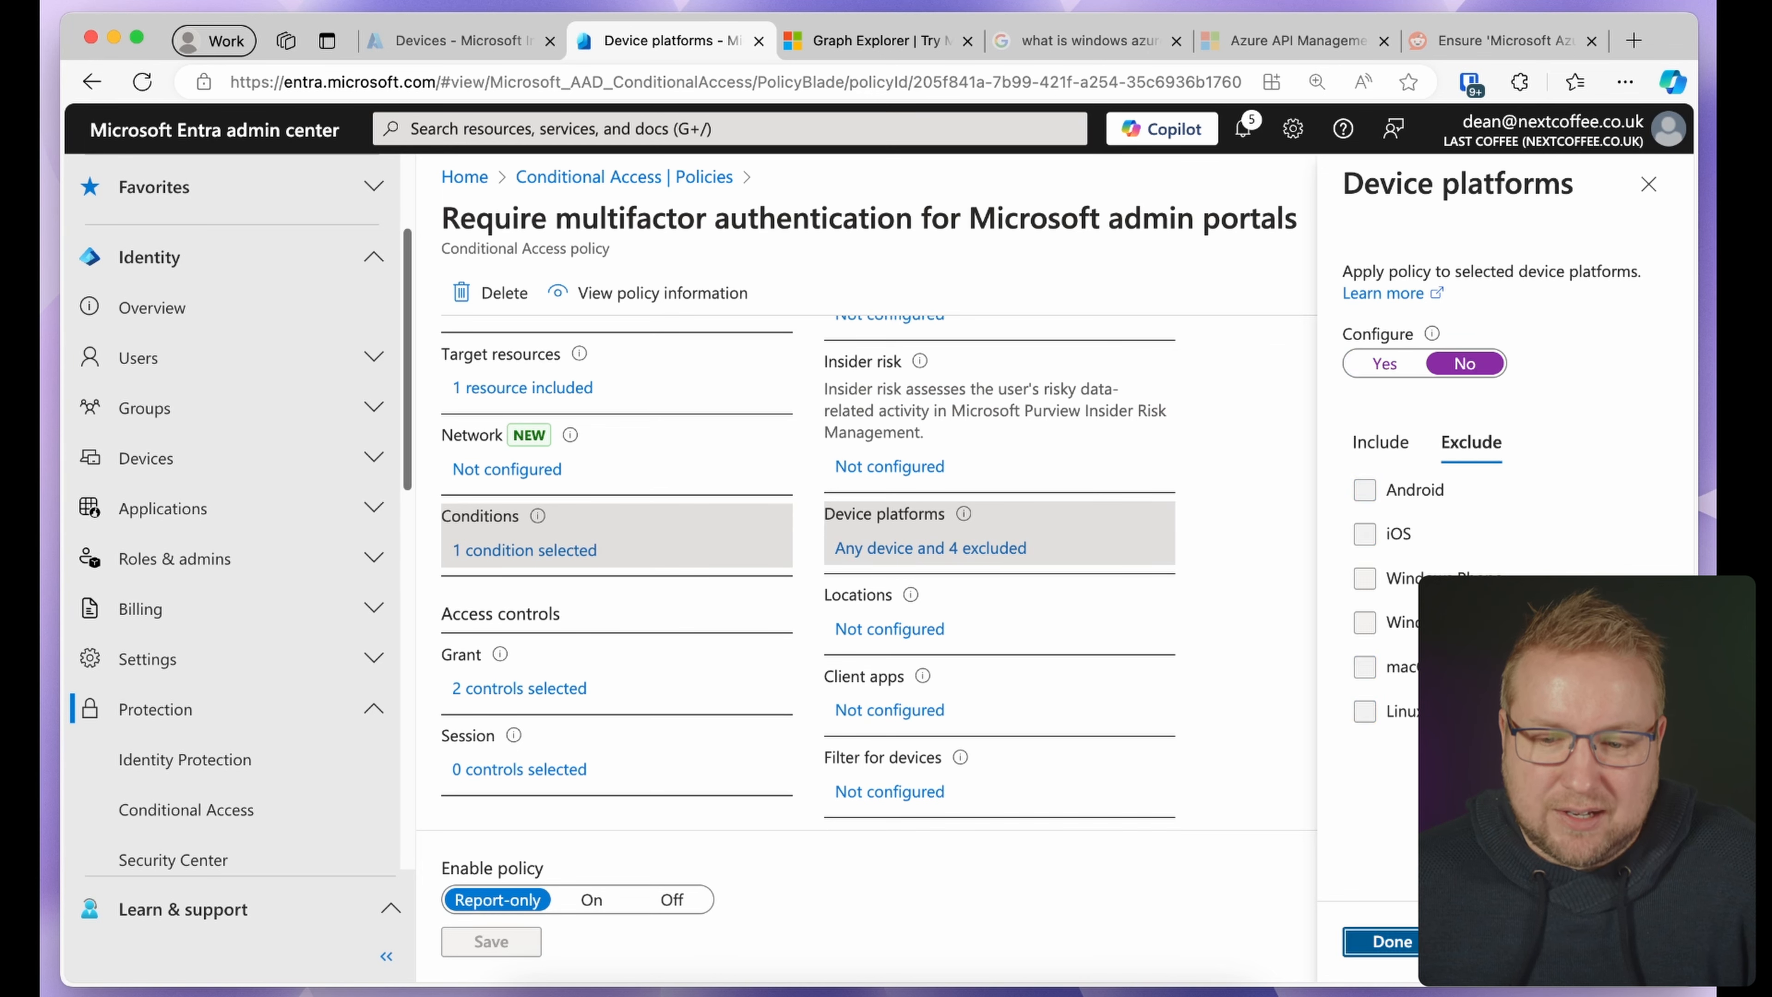
click(1392, 941)
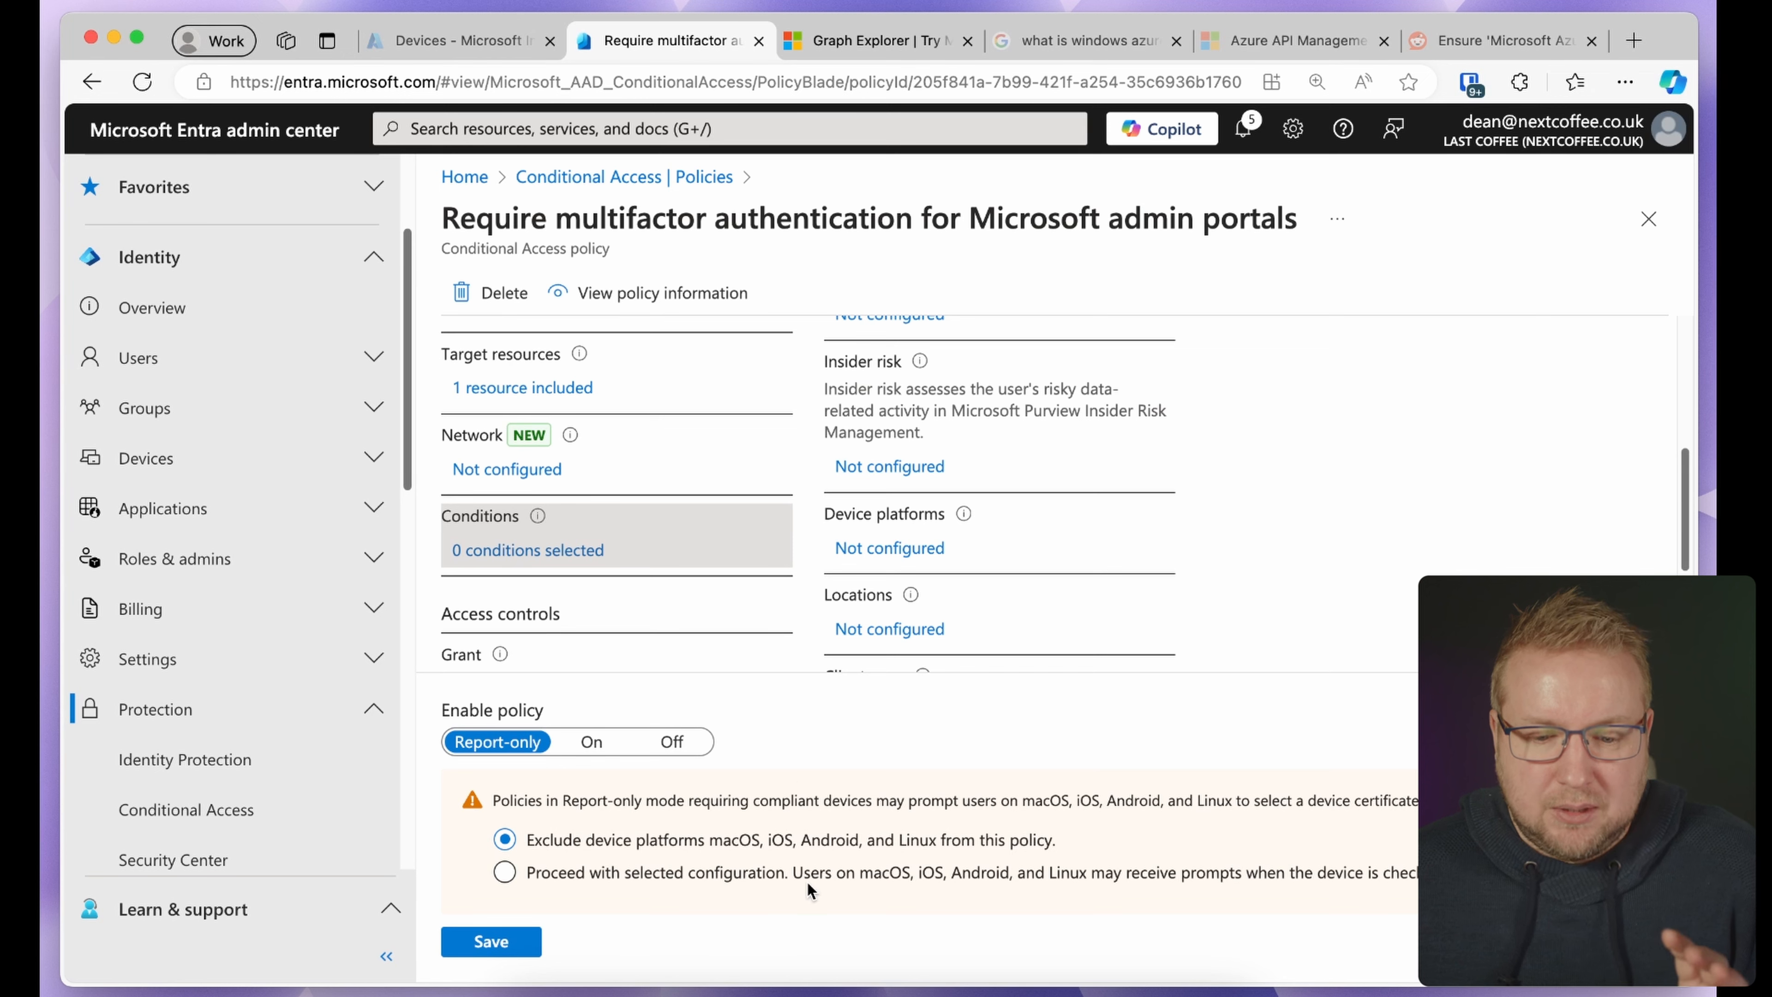
click(704, 874)
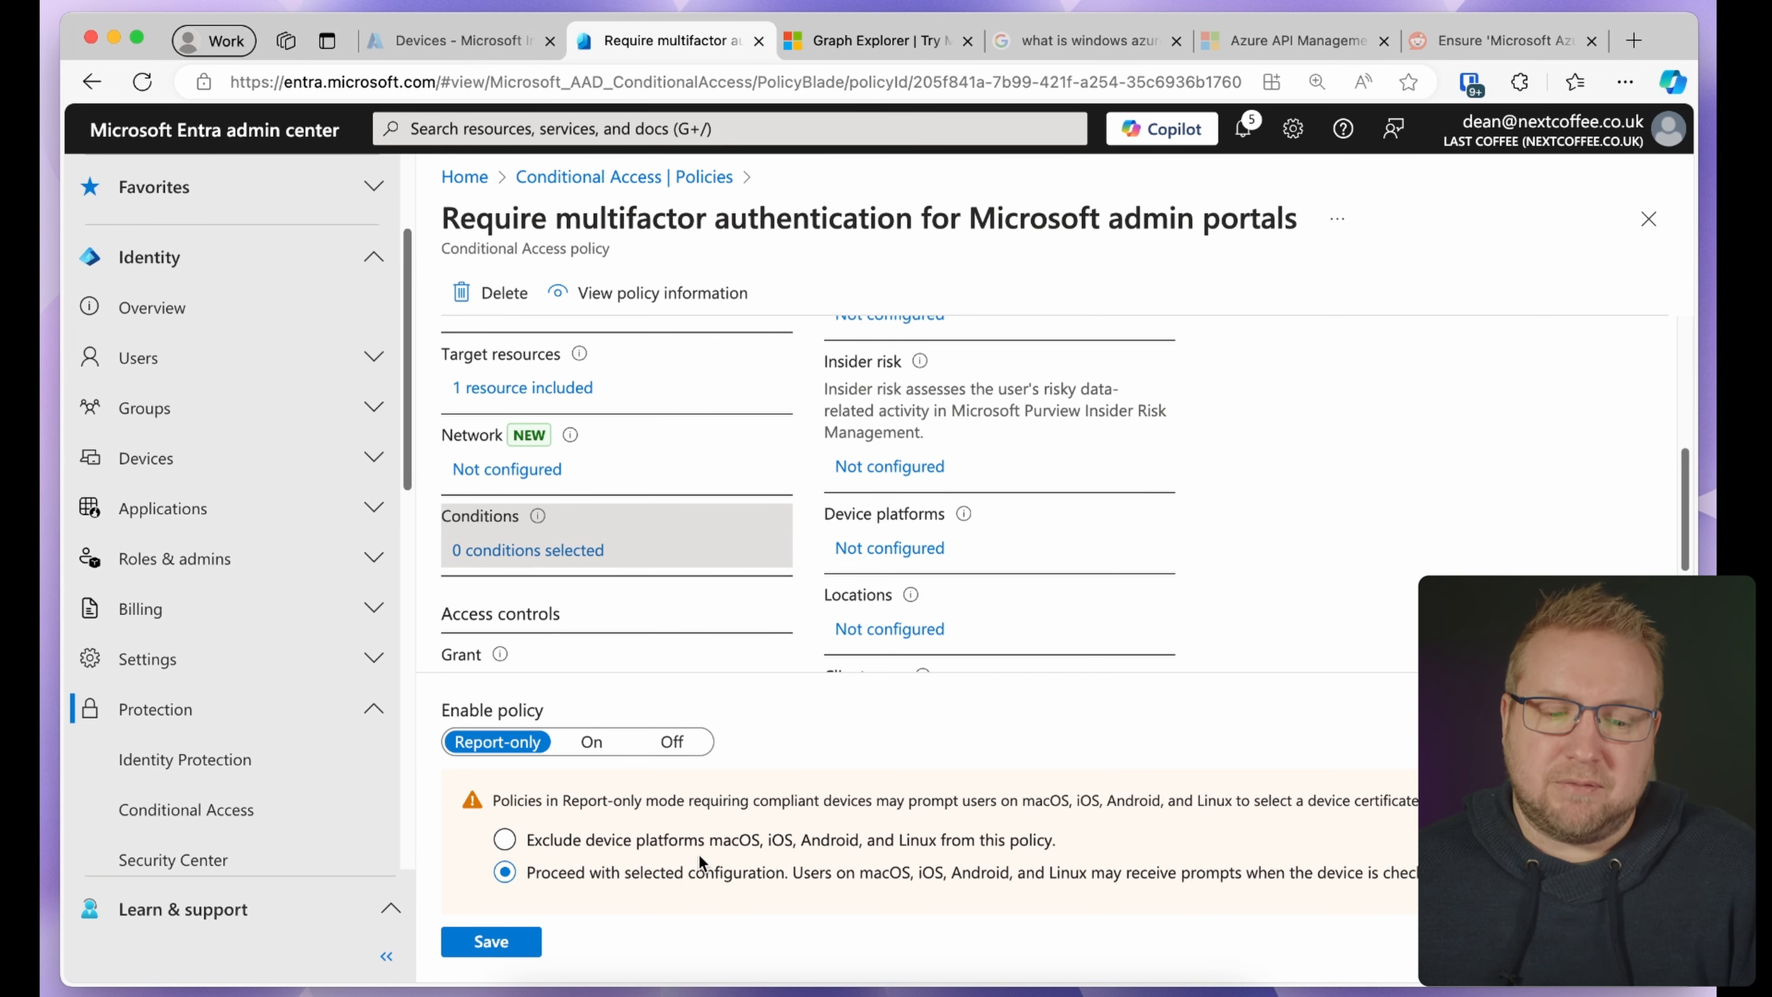
click(491, 942)
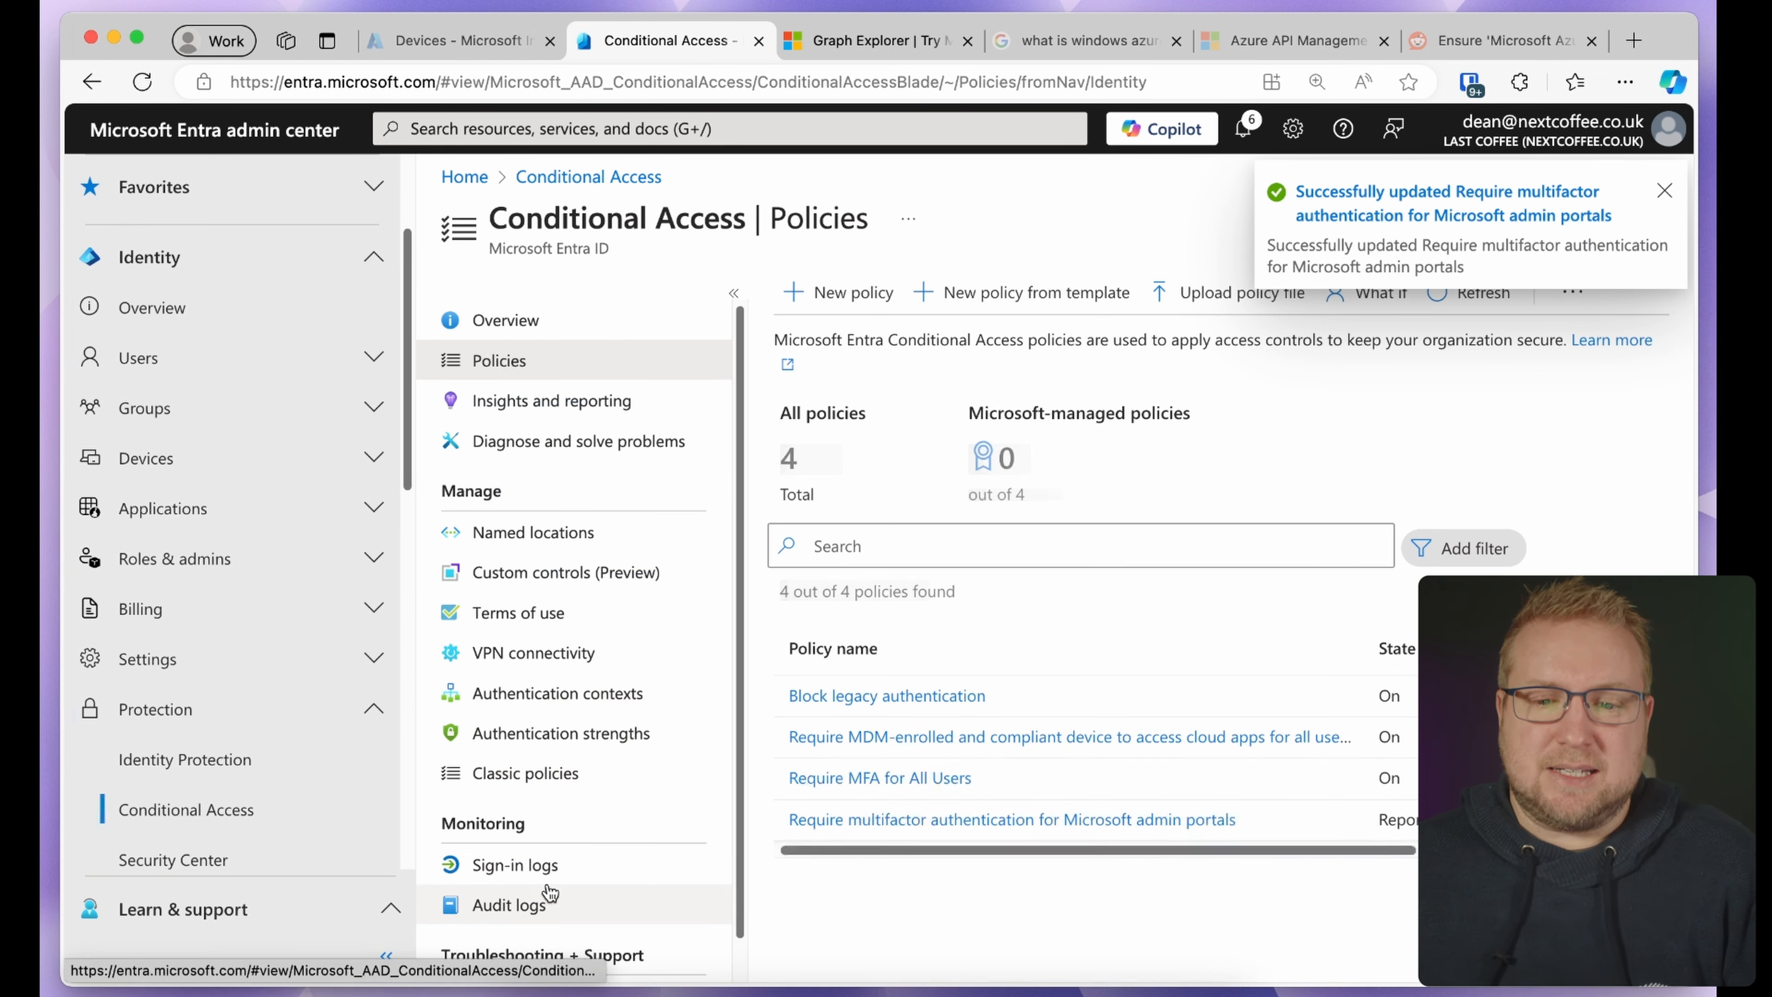
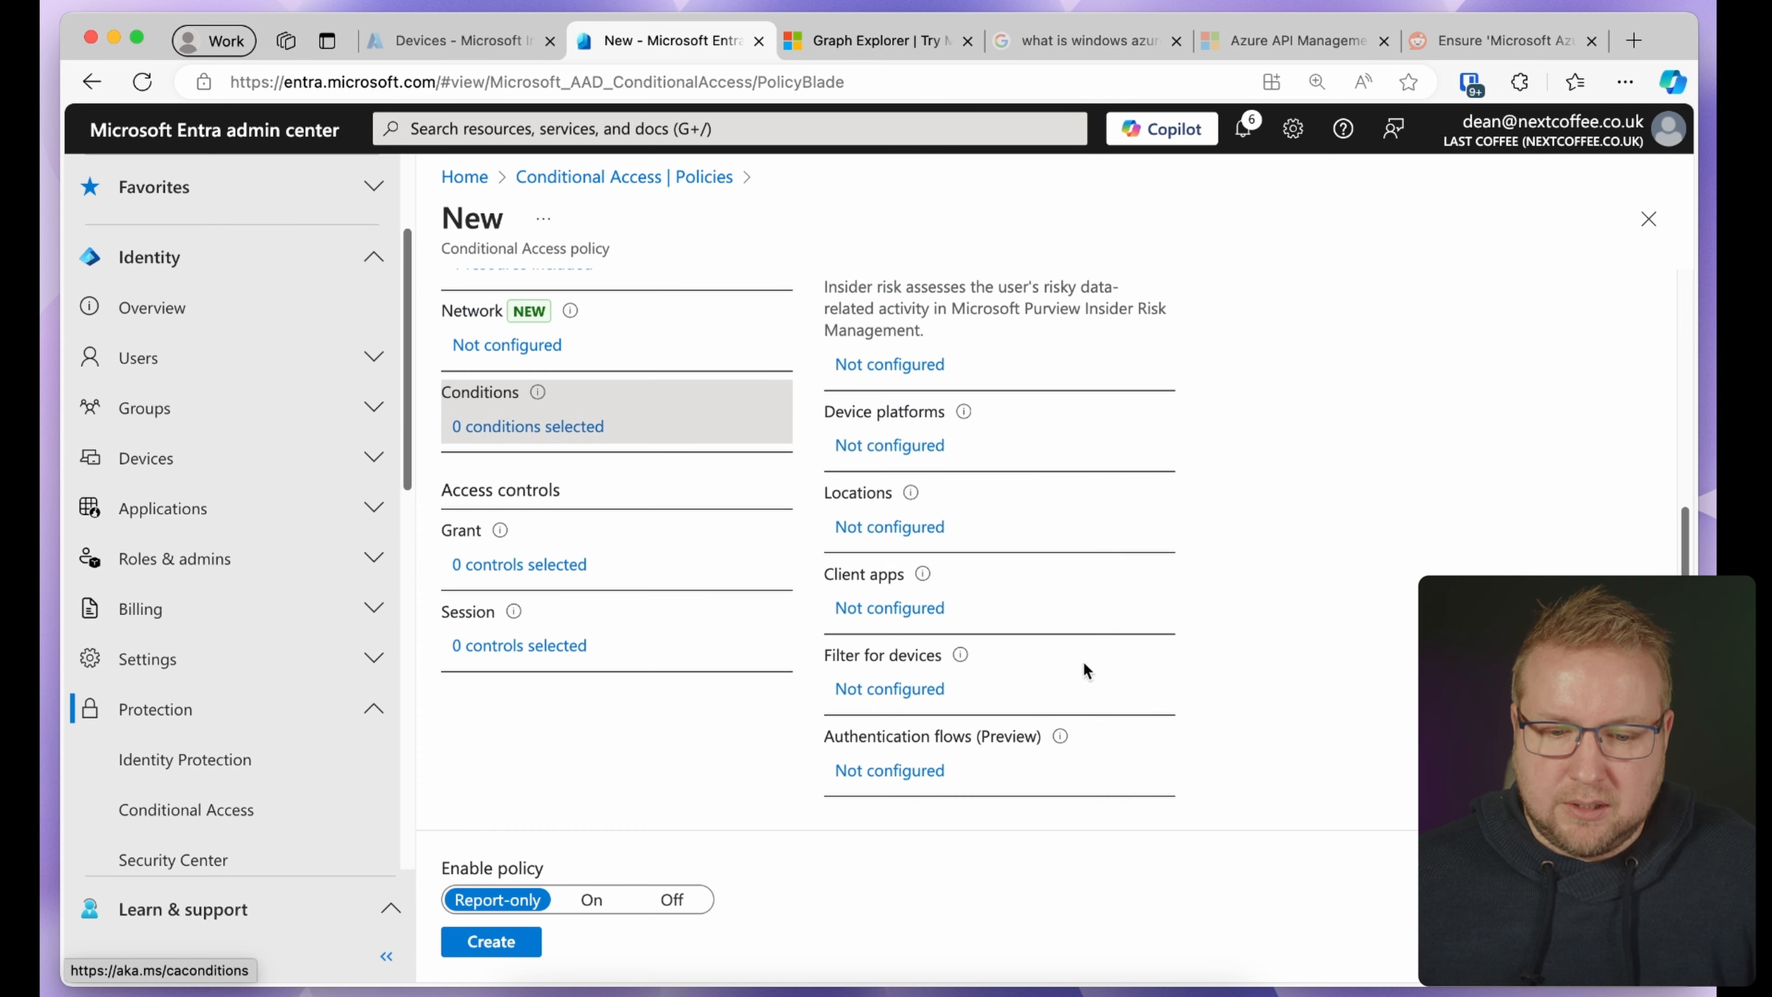
Open the new Conditional Access policy's Filter for devices pane from its Conditions
click(892, 686)
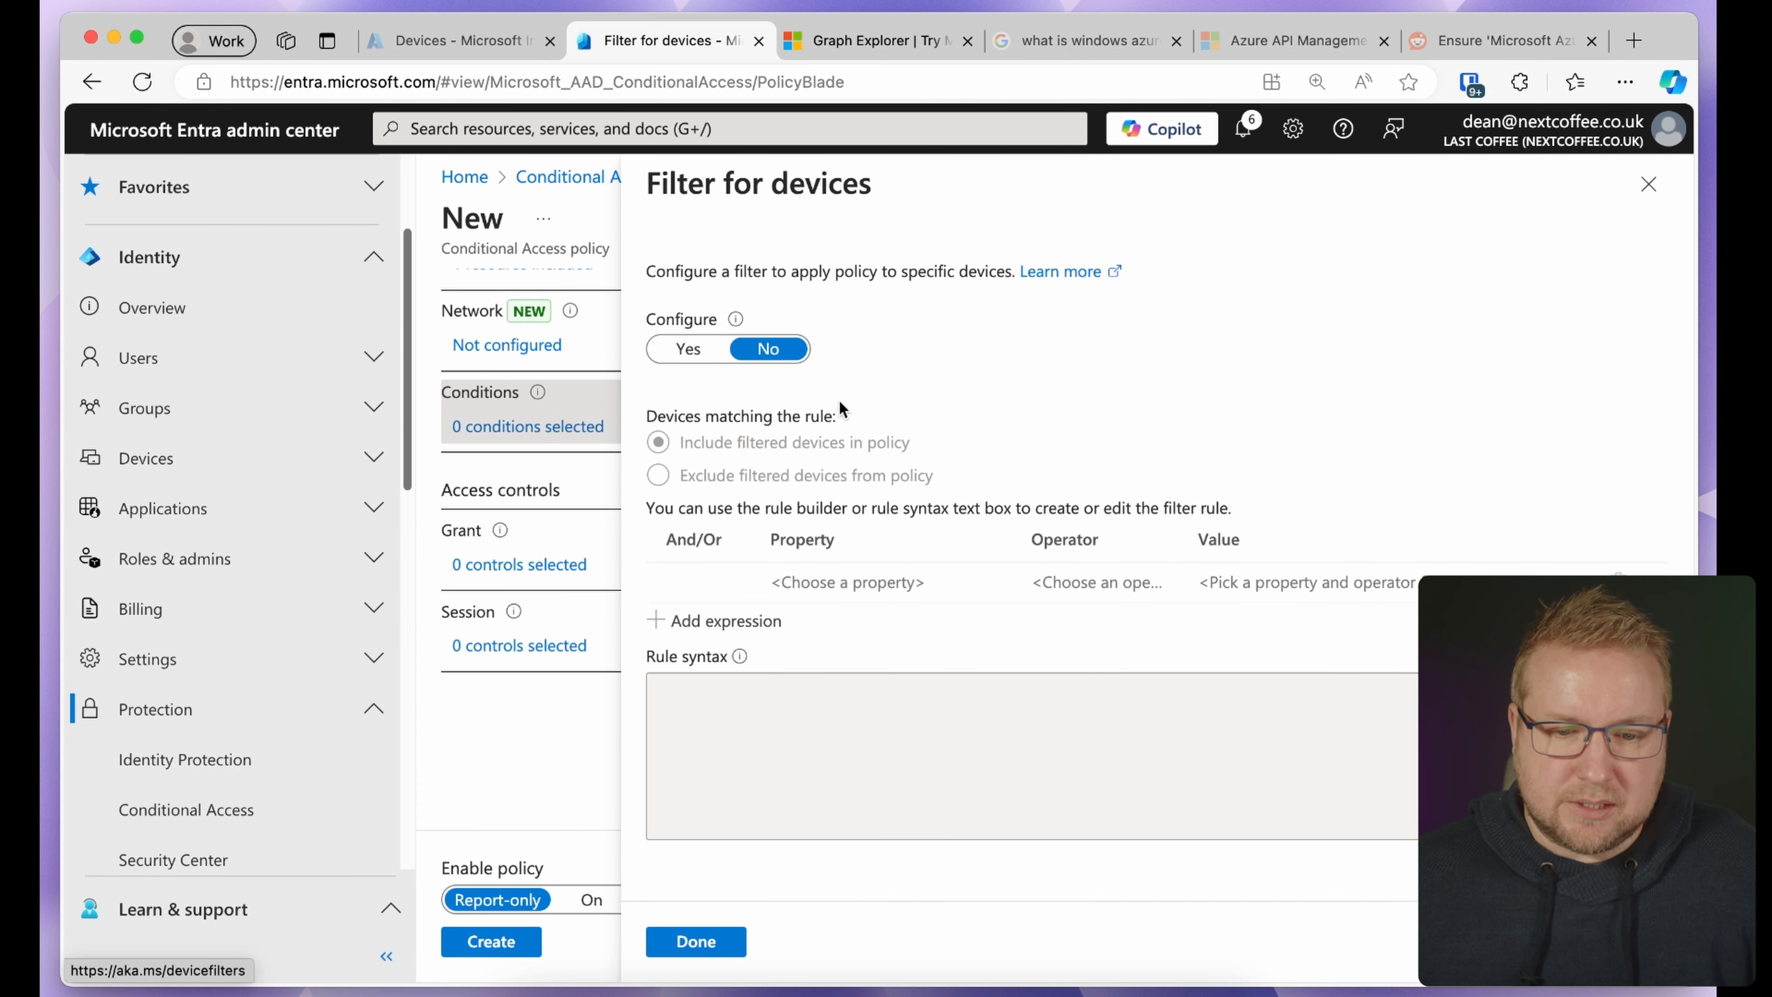
Add a device filter excluding devices where ExtensionAttribute1 Equals 'PAW'
click(688, 348)
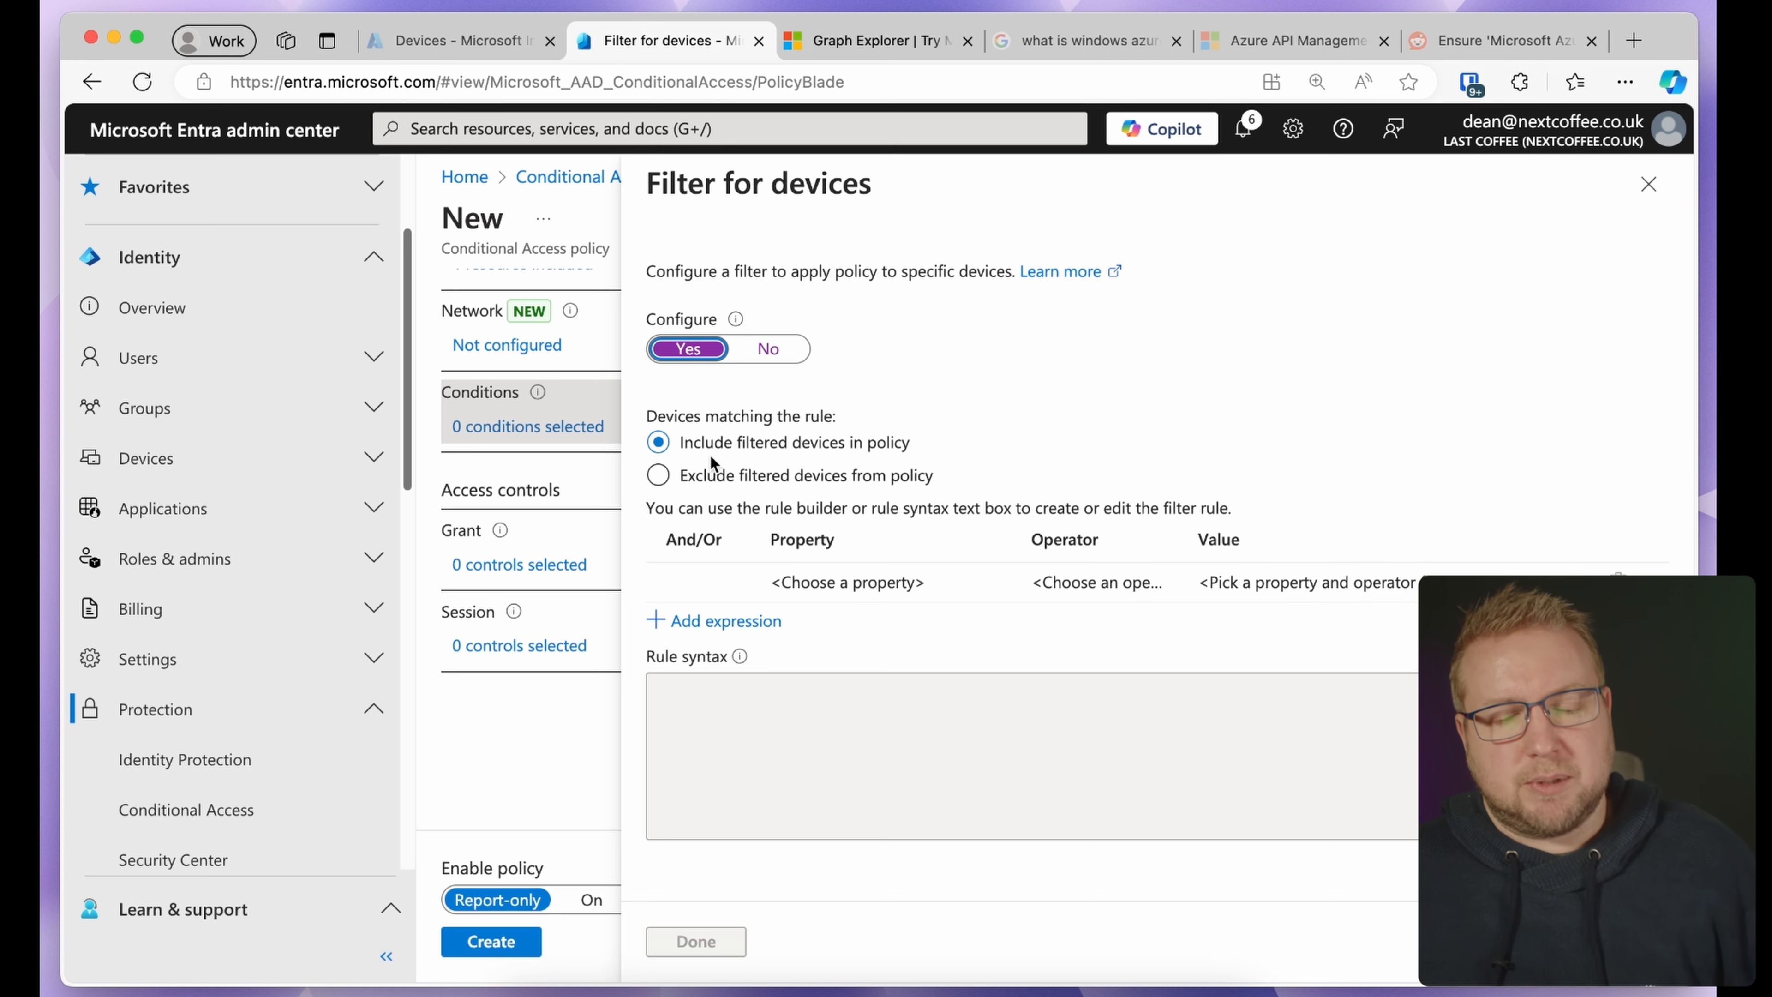
click(774, 584)
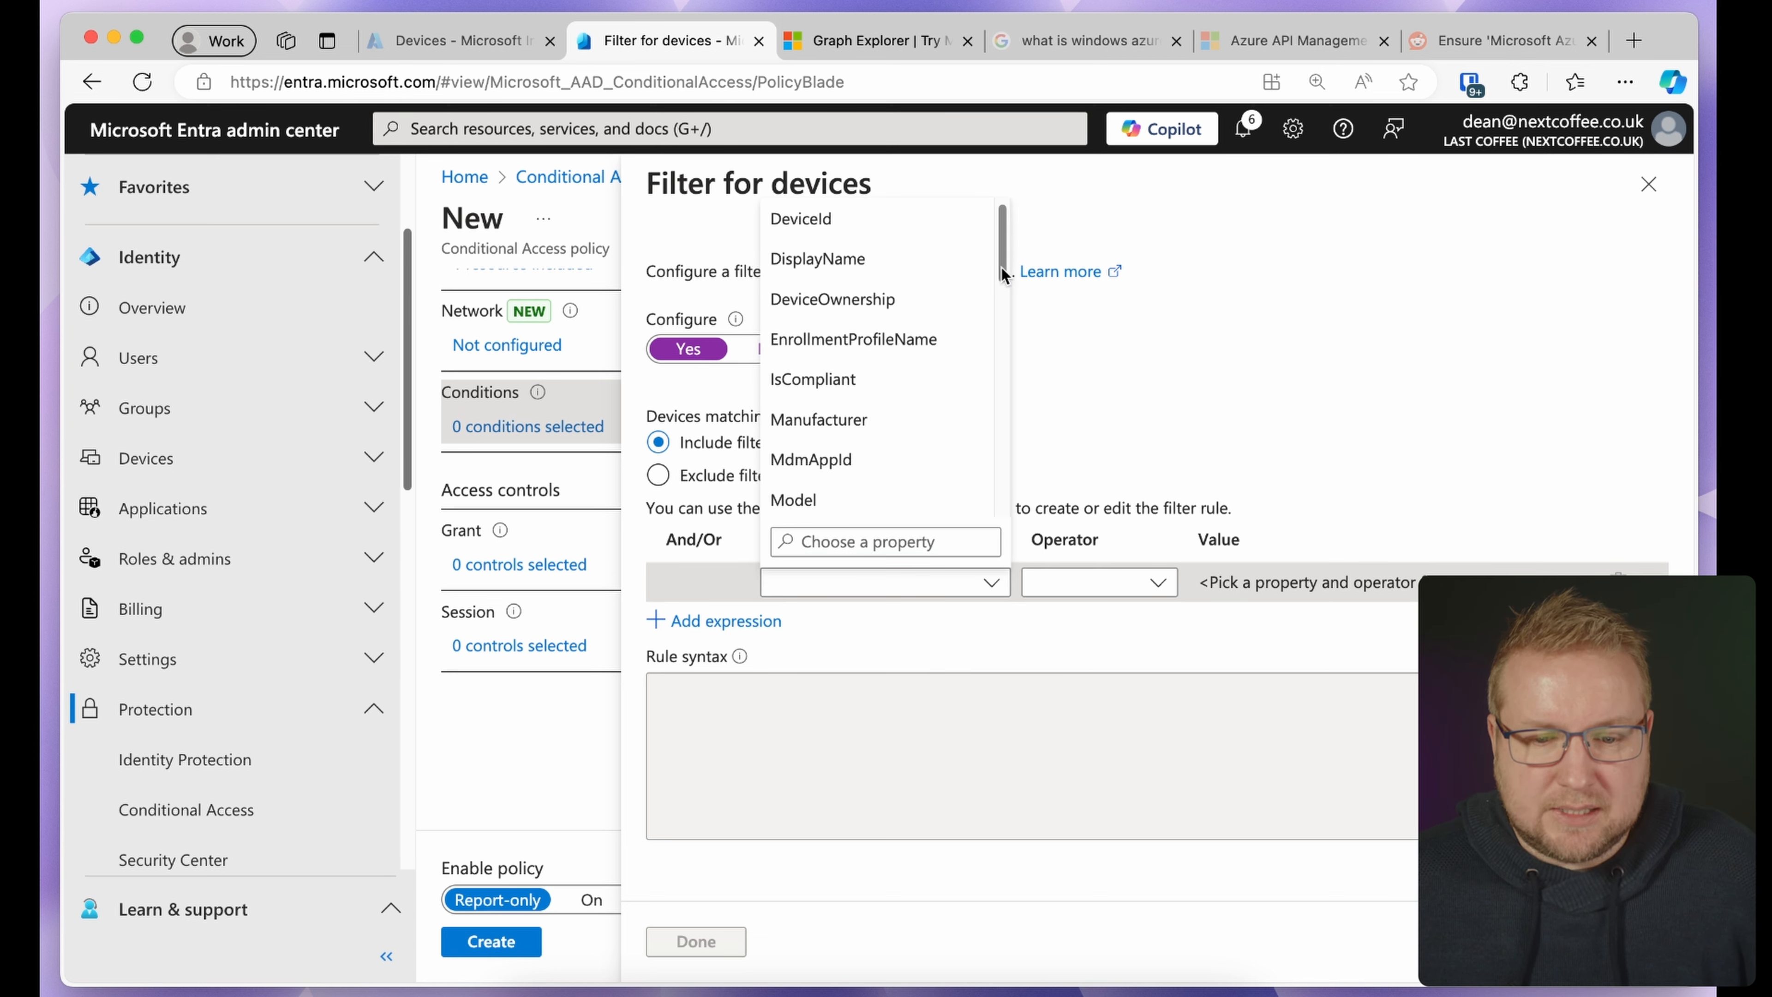
drag(1001, 268, 996, 377)
click(872, 303)
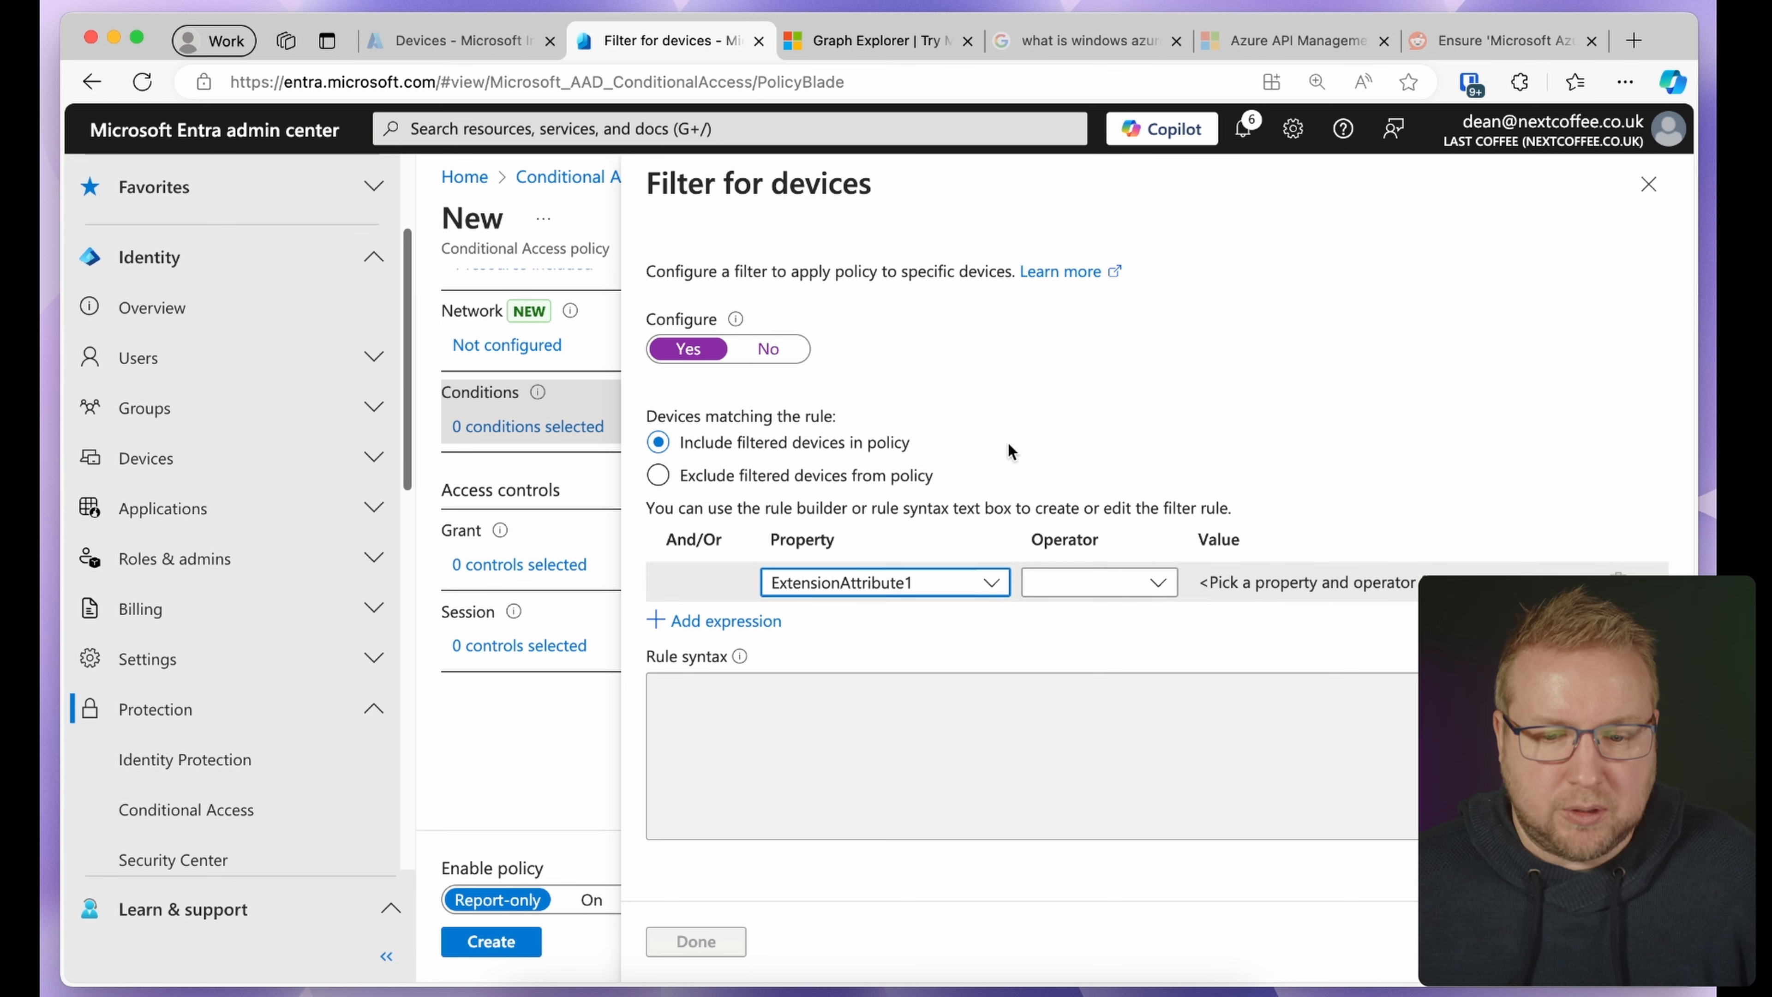
click(1069, 579)
click(1057, 219)
click(1272, 582)
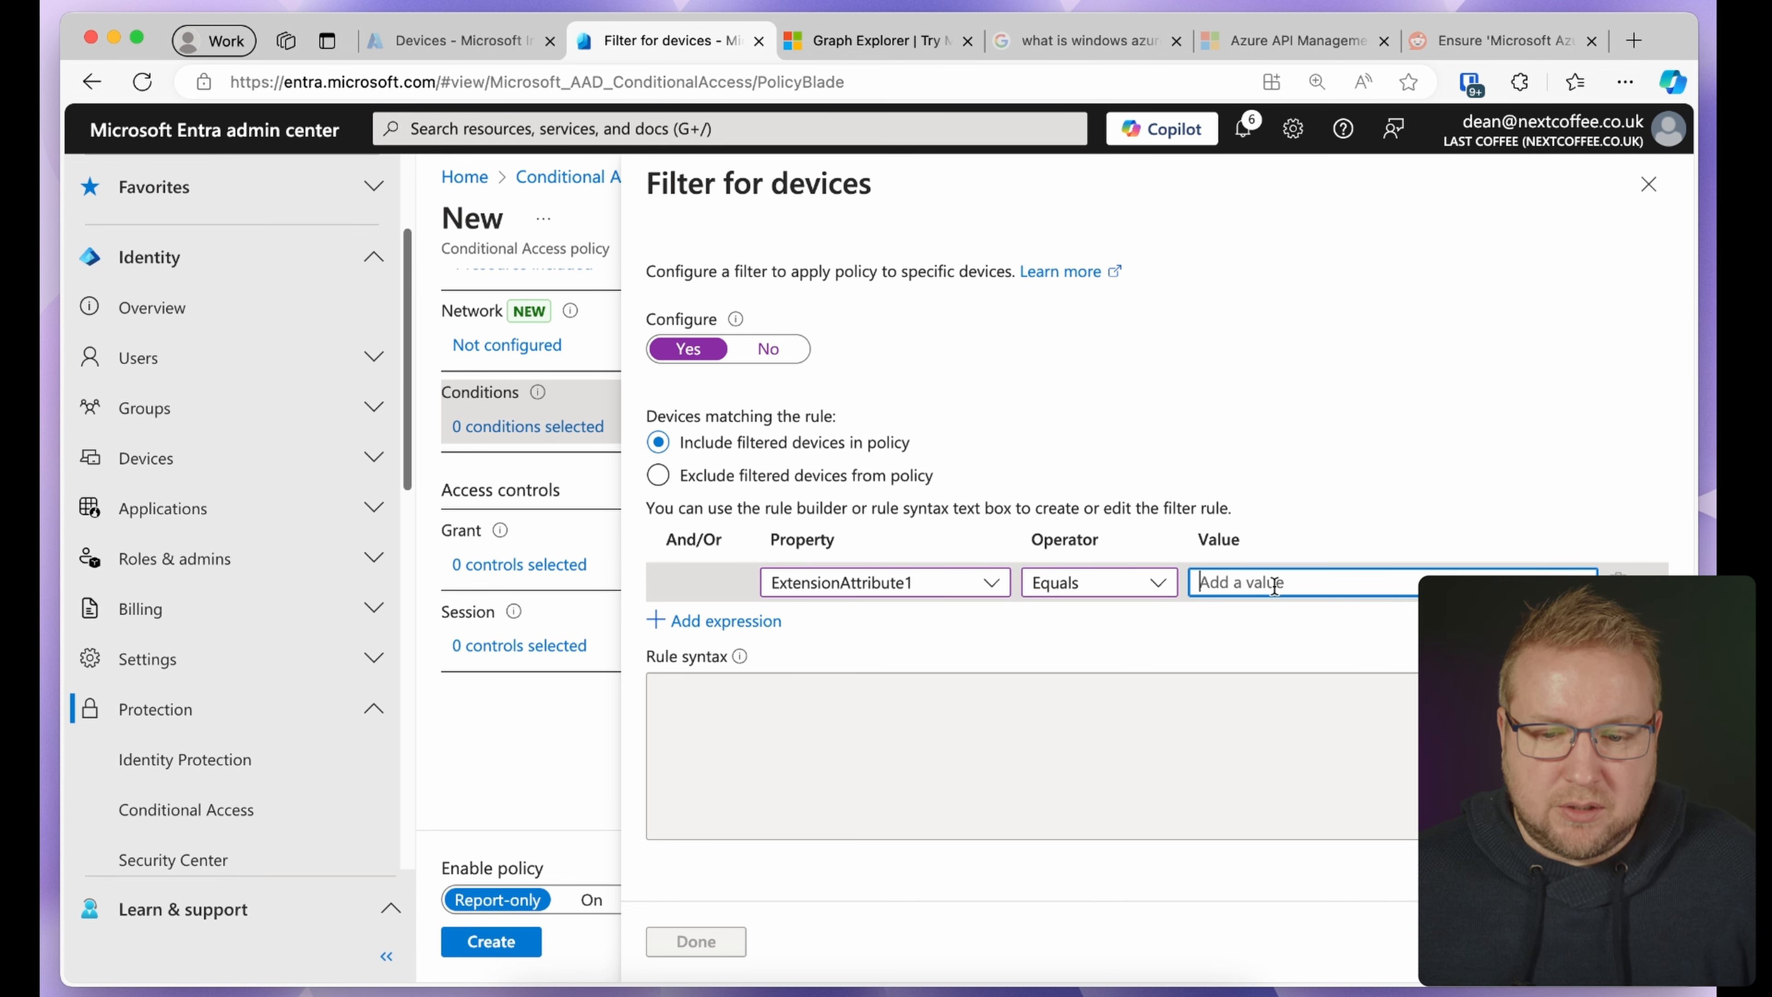
text(PAW)
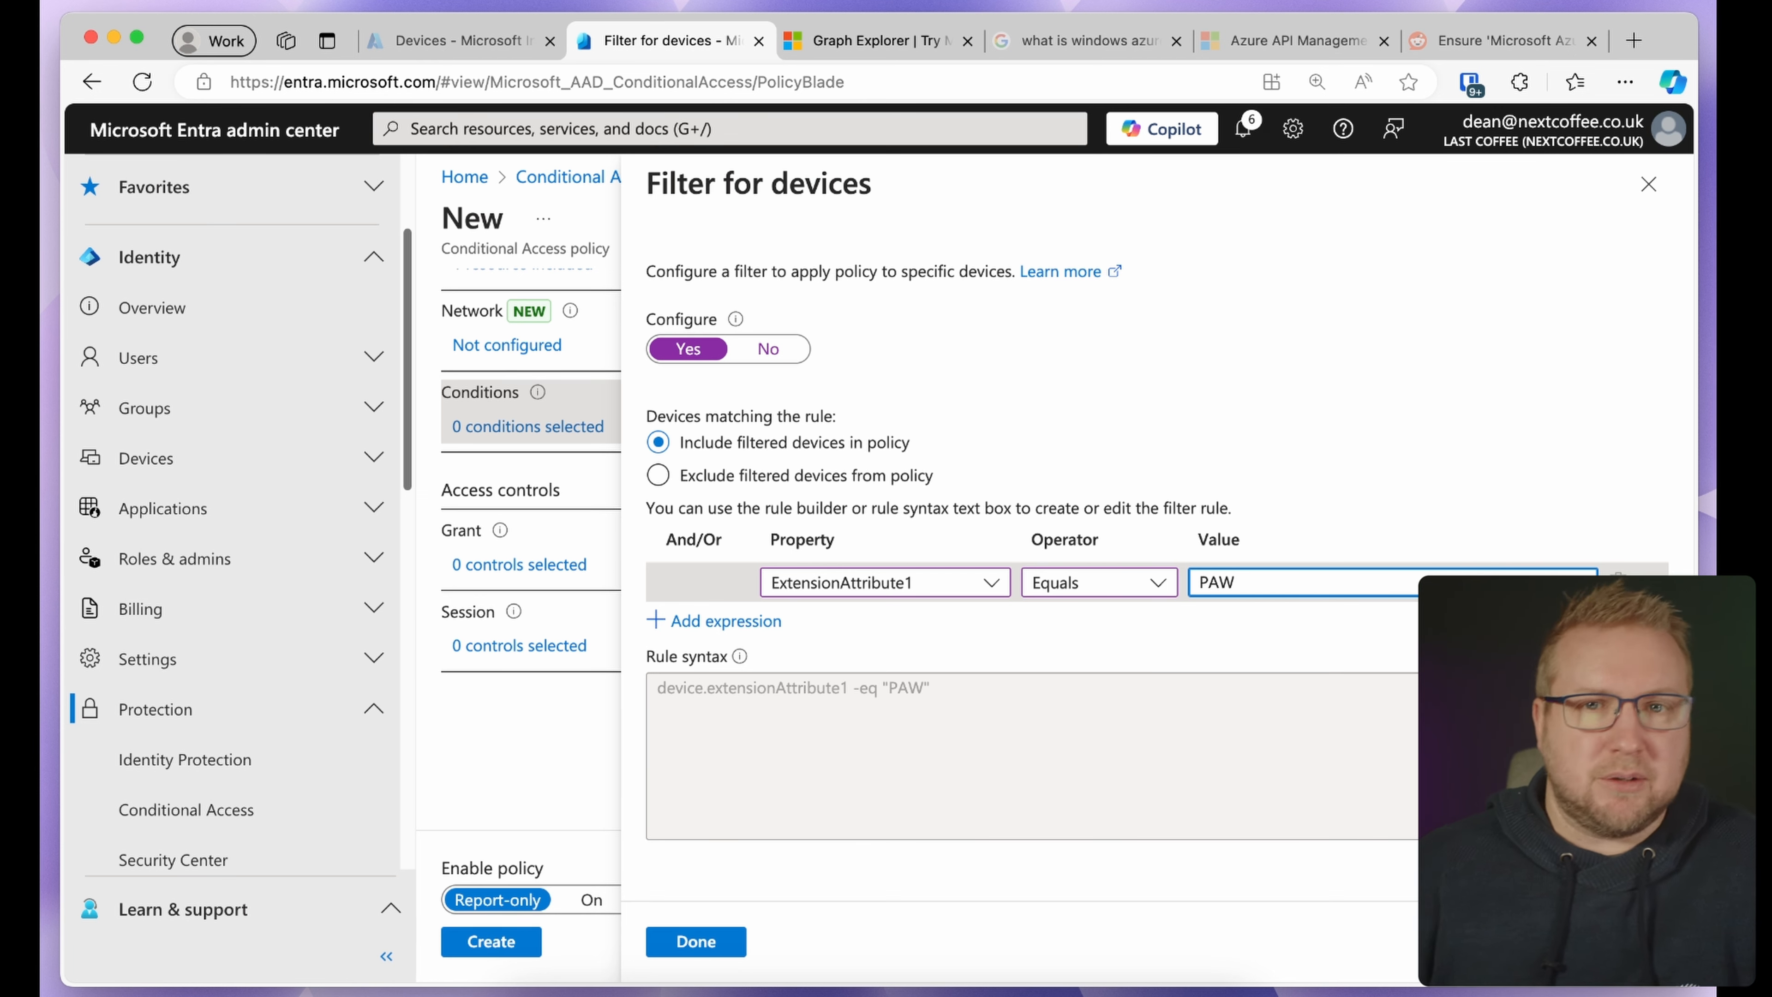
click(852, 480)
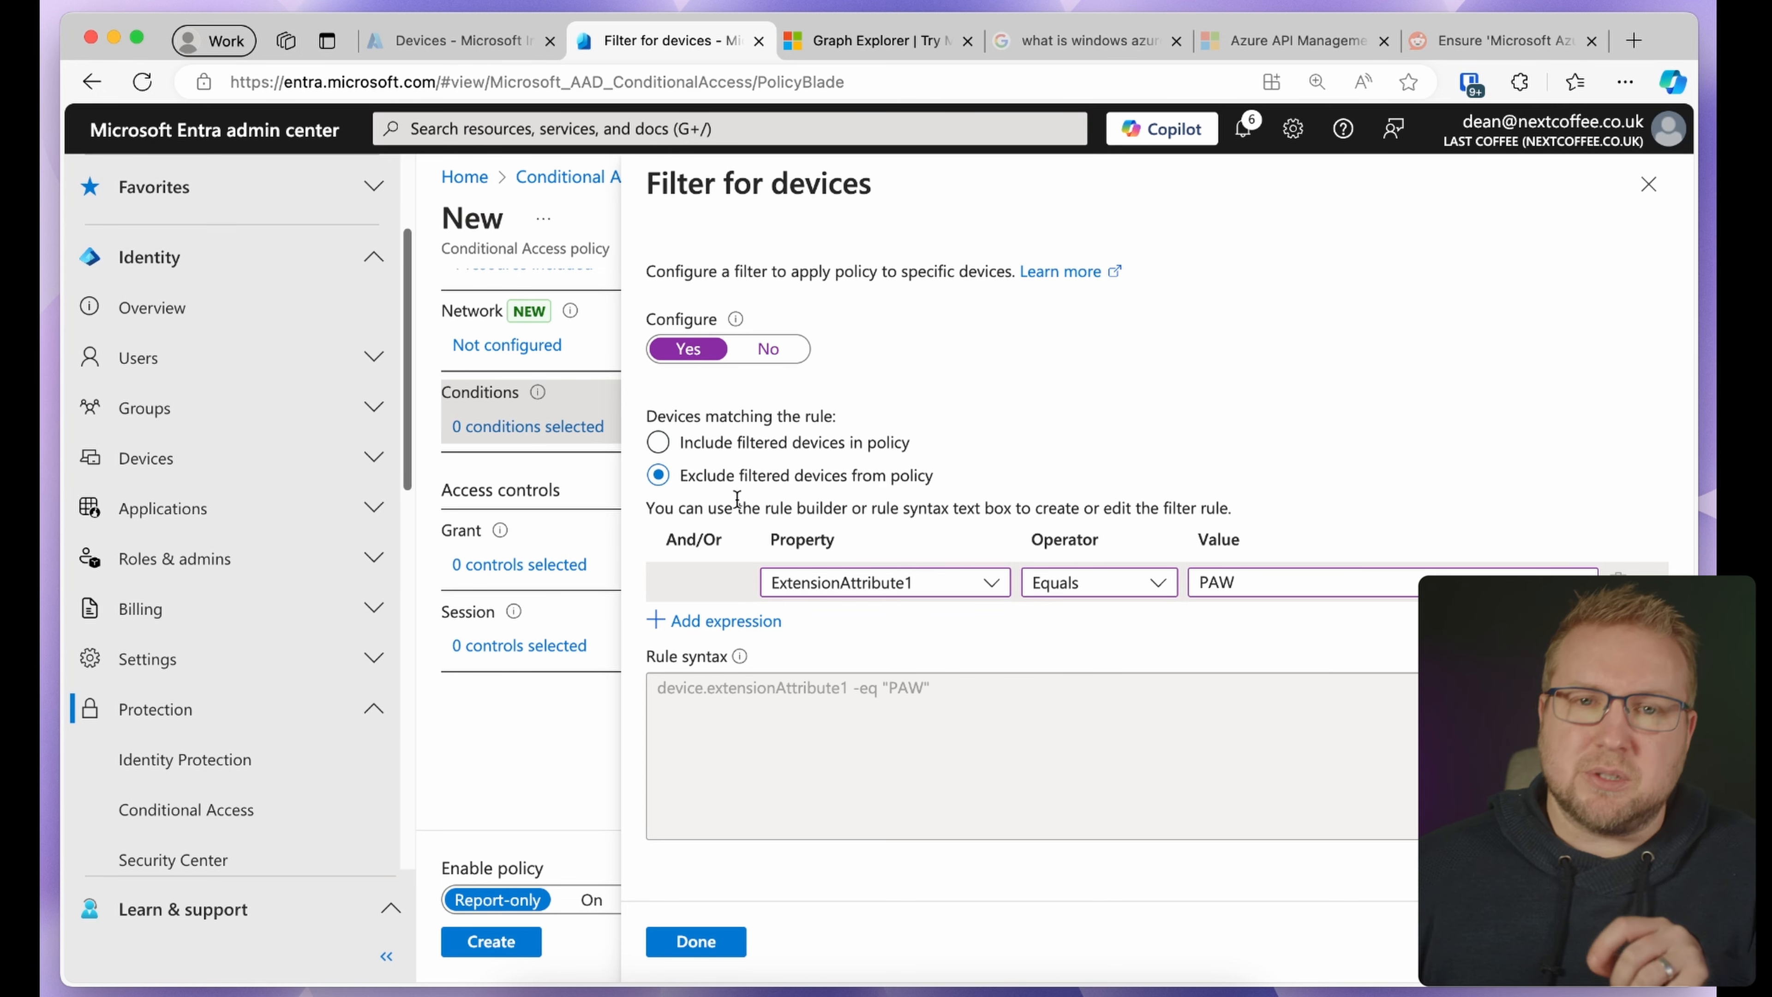
click(712, 939)
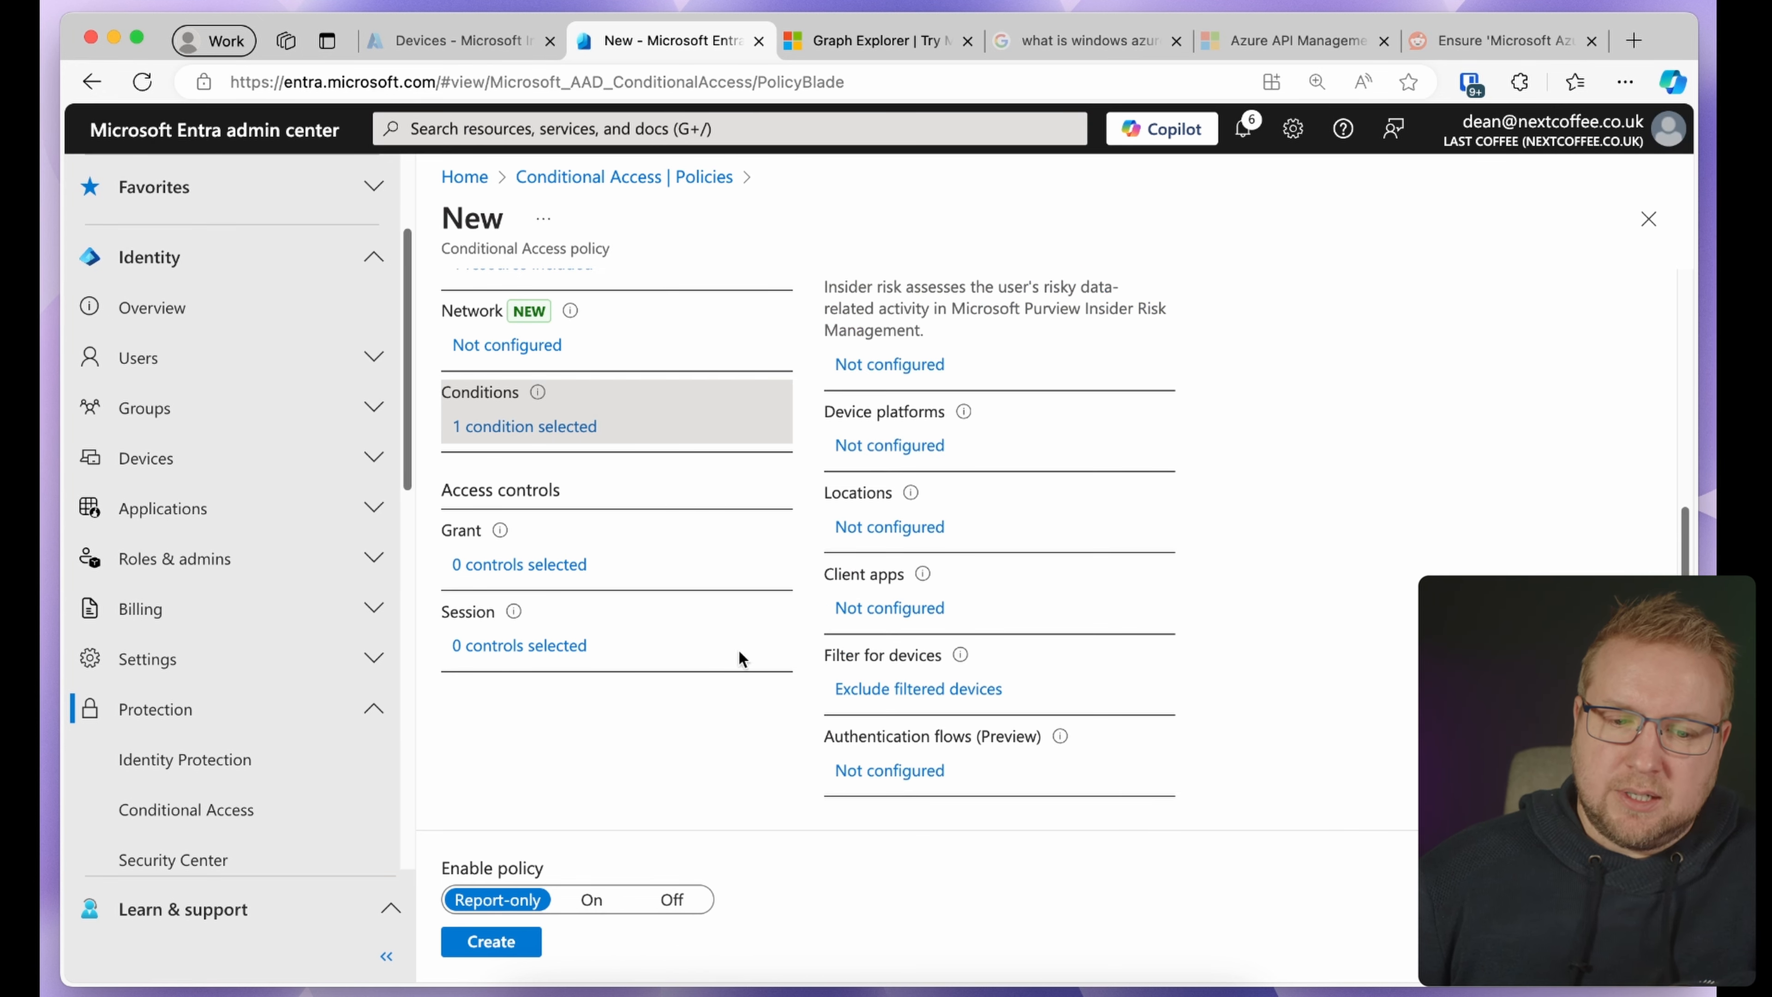
Set the policy's Grant control to Block access
click(527, 565)
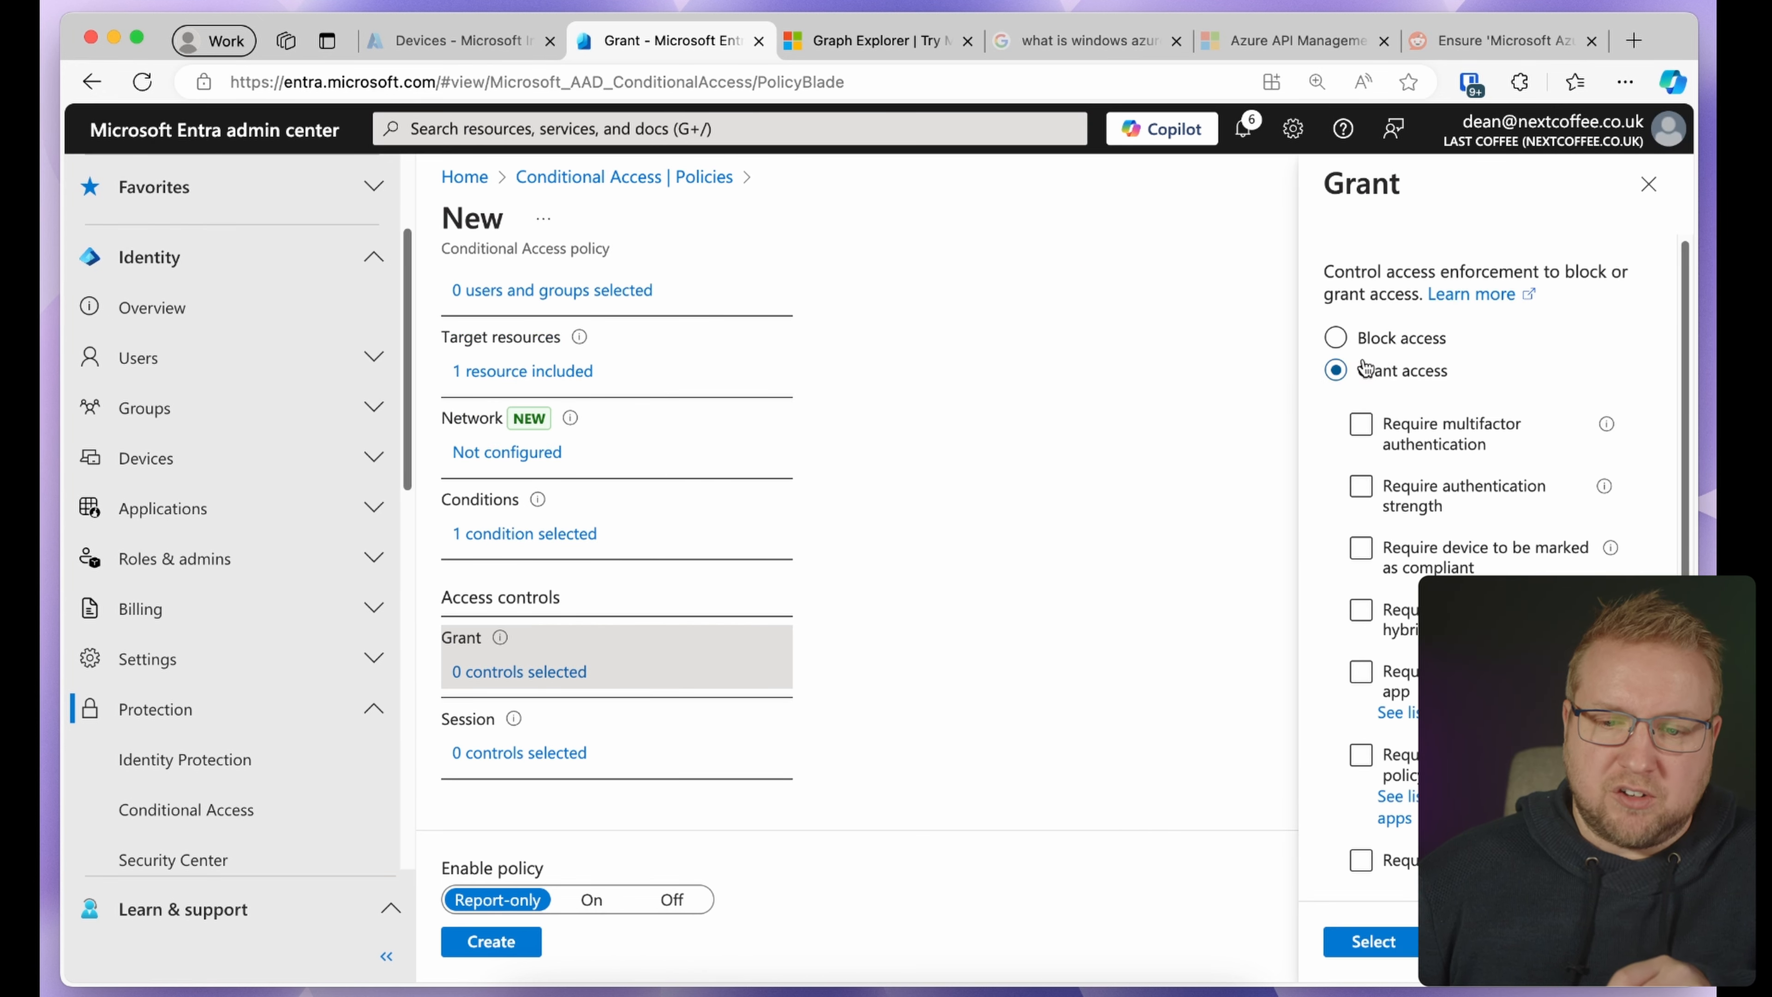
click(1371, 338)
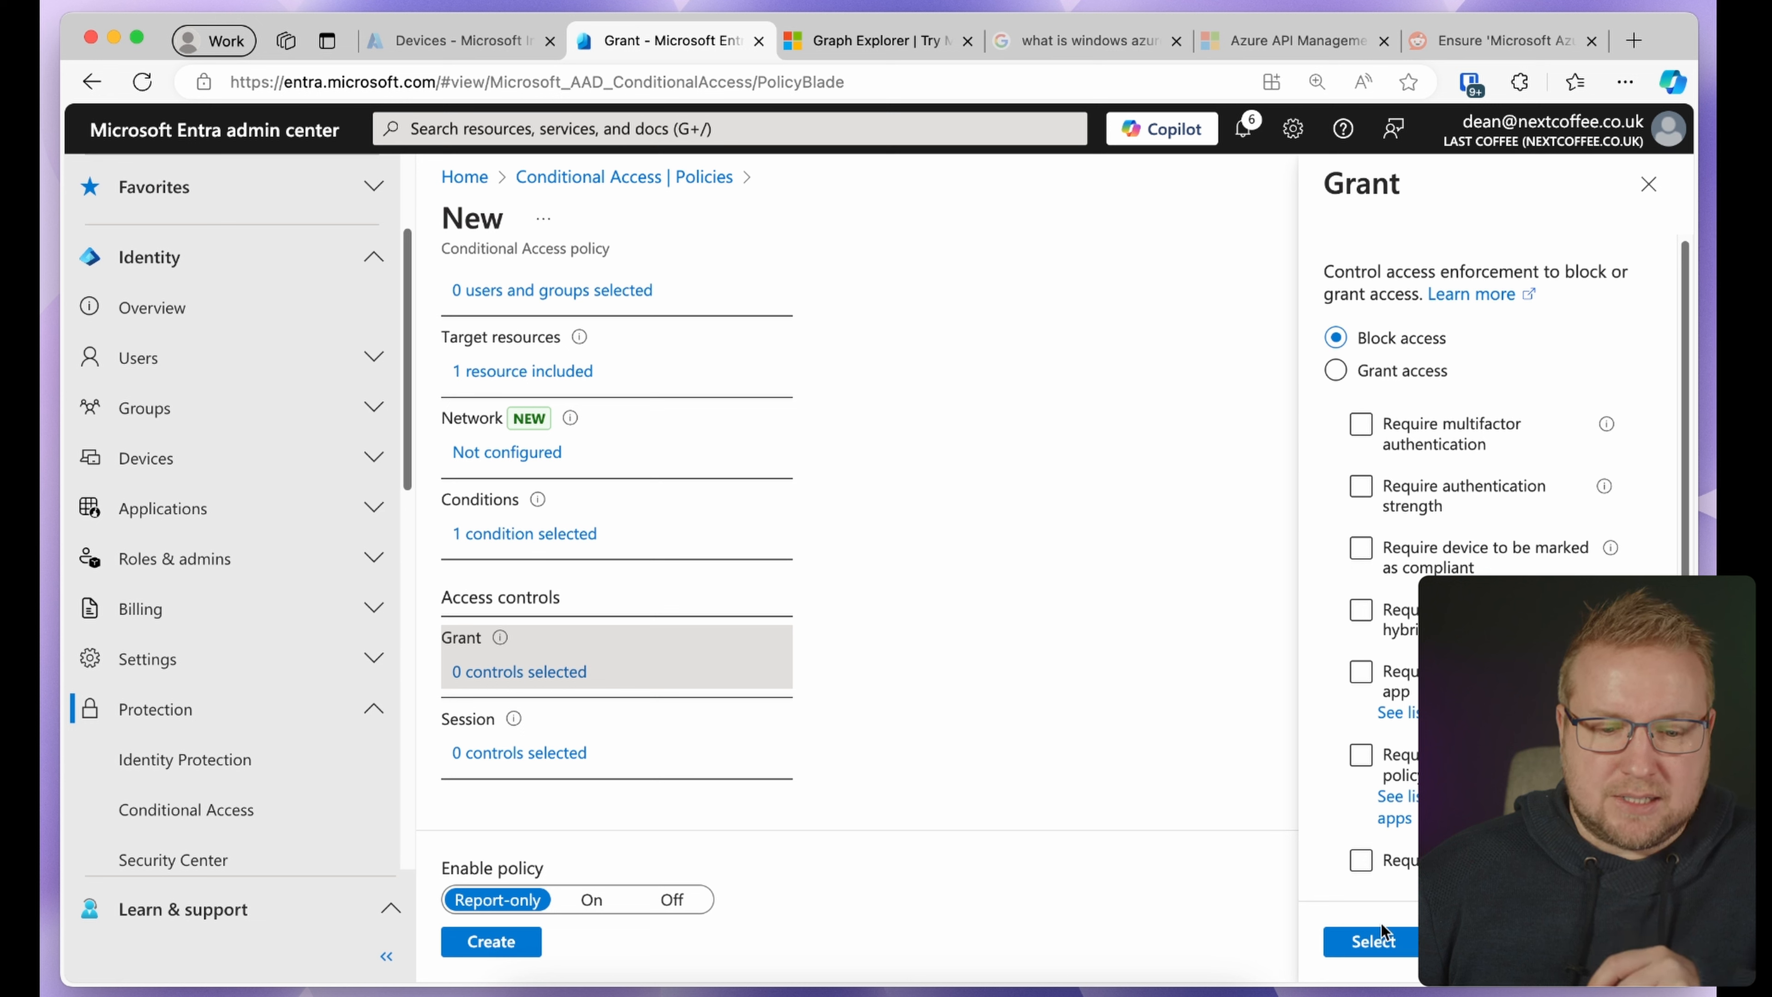
click(1371, 940)
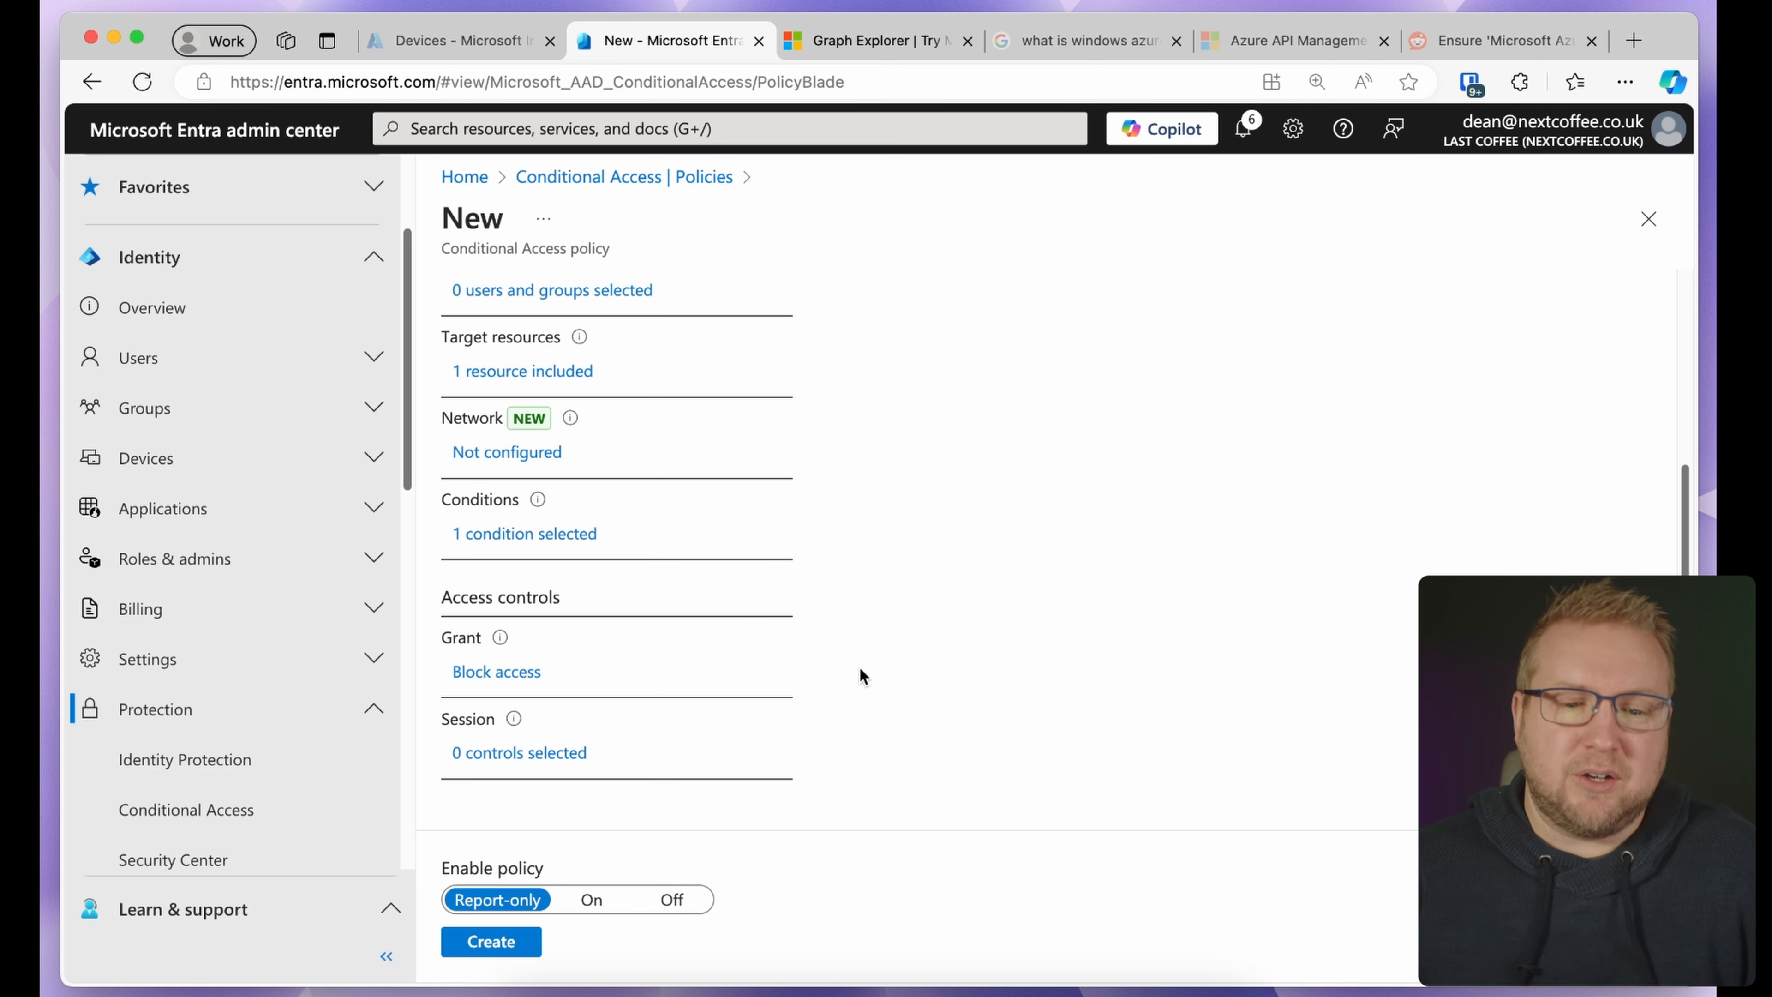
scroll(690, 454, up, 3)
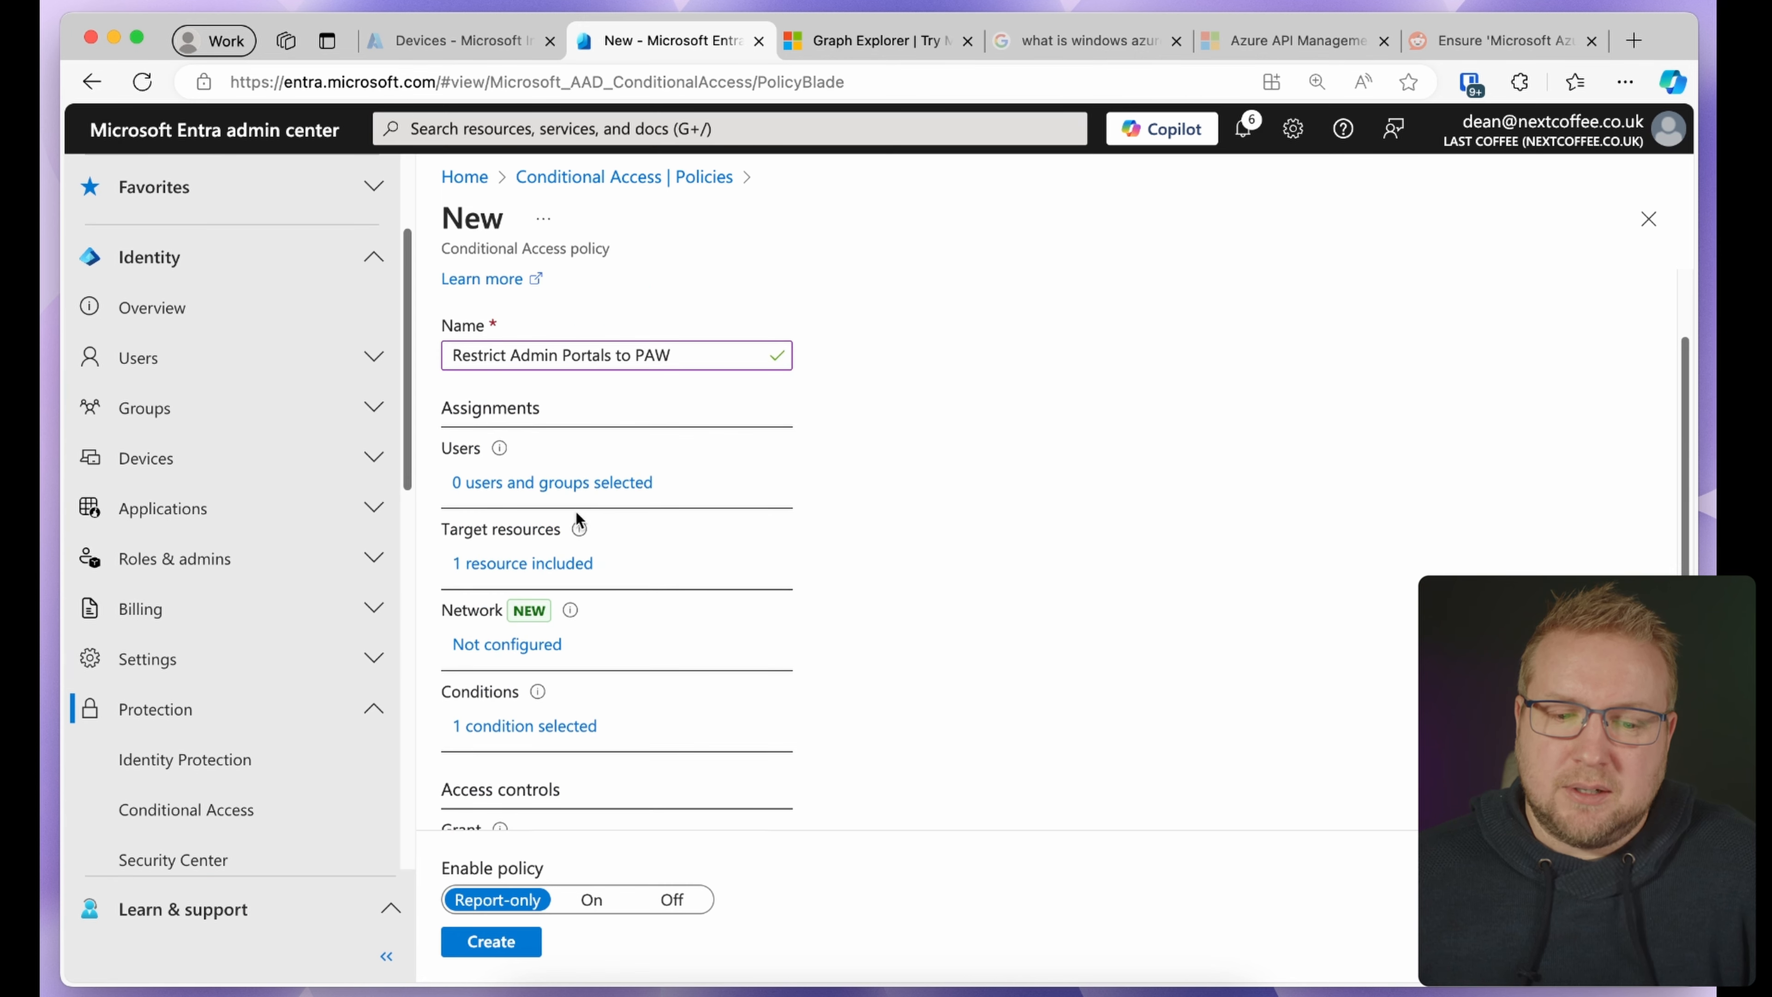
Set the Users assignment to exclude specific users and groups, leaving the picker empty
click(597, 488)
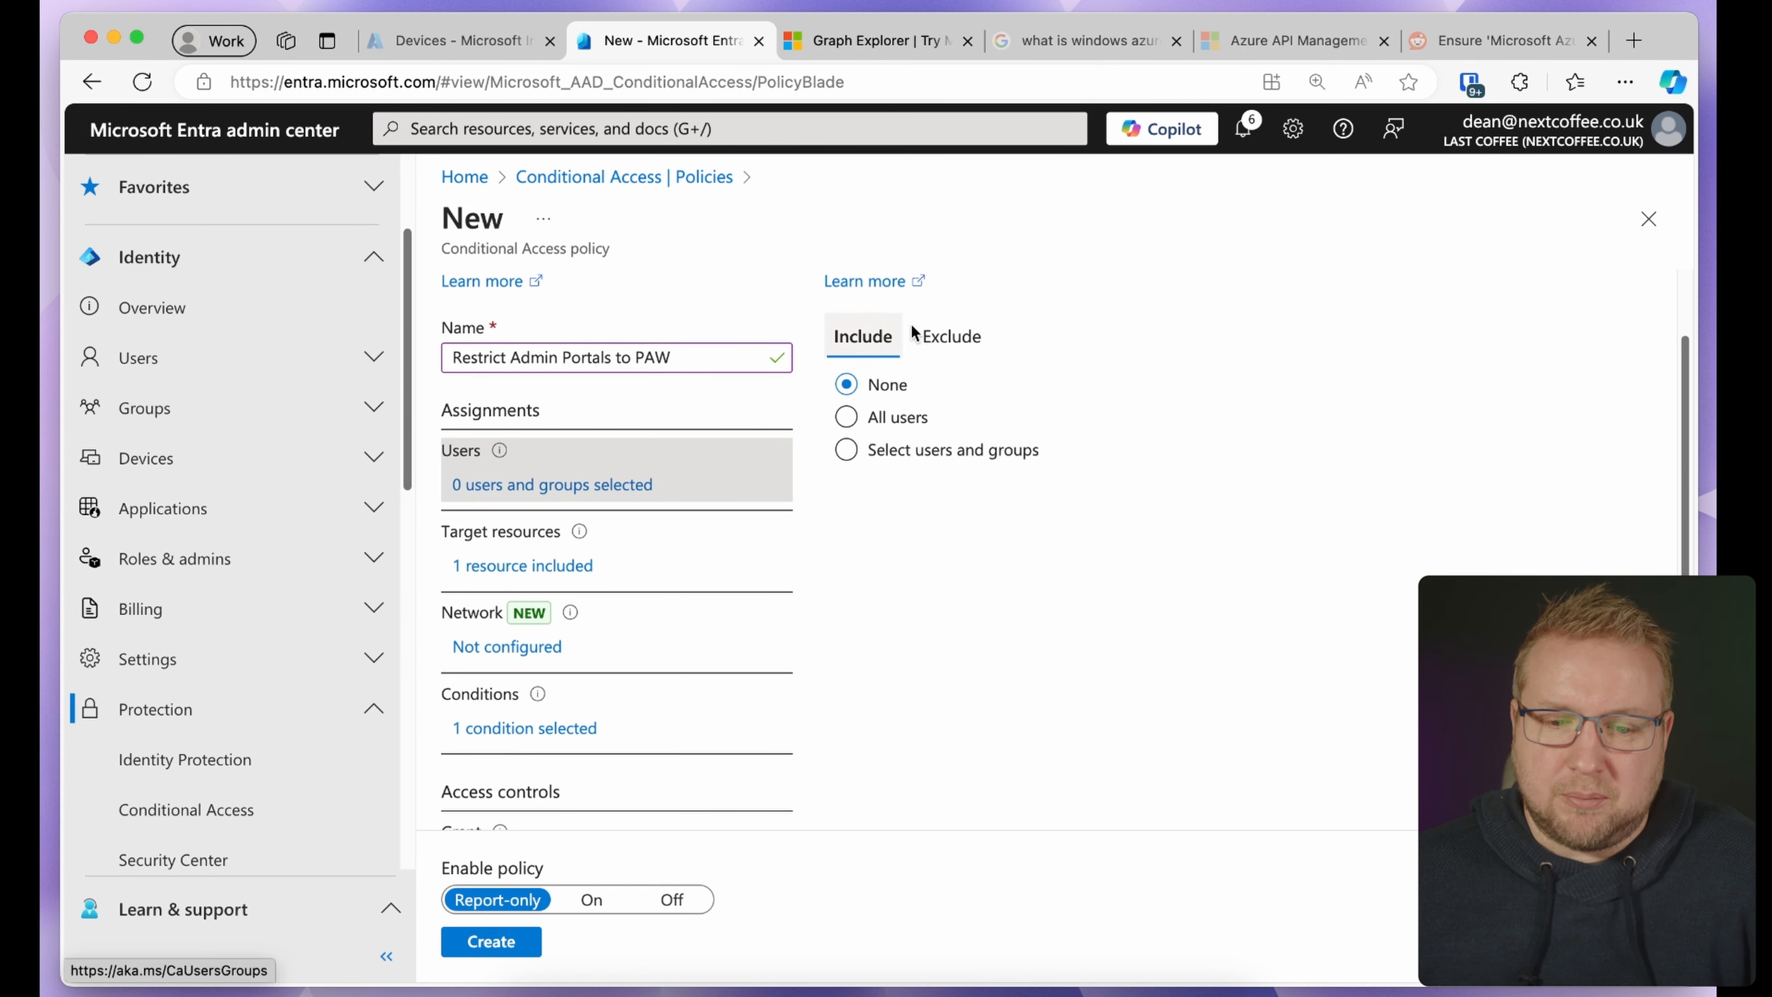
click(975, 336)
click(953, 531)
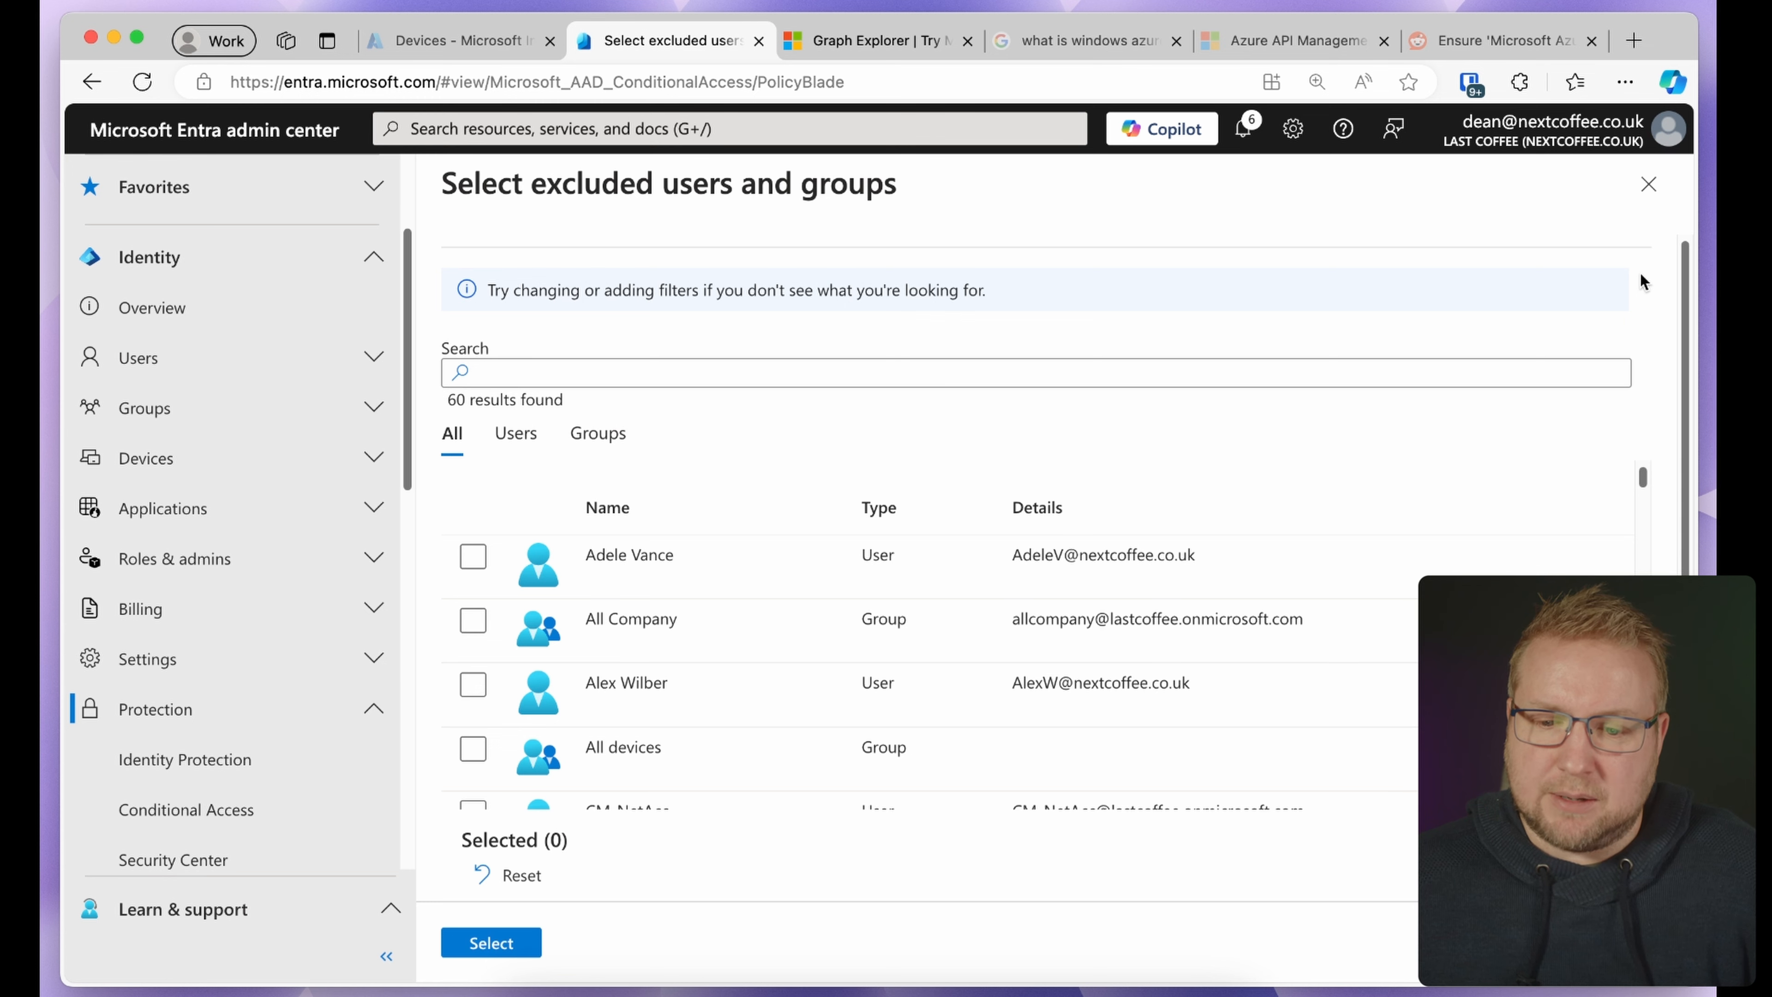
click(1648, 185)
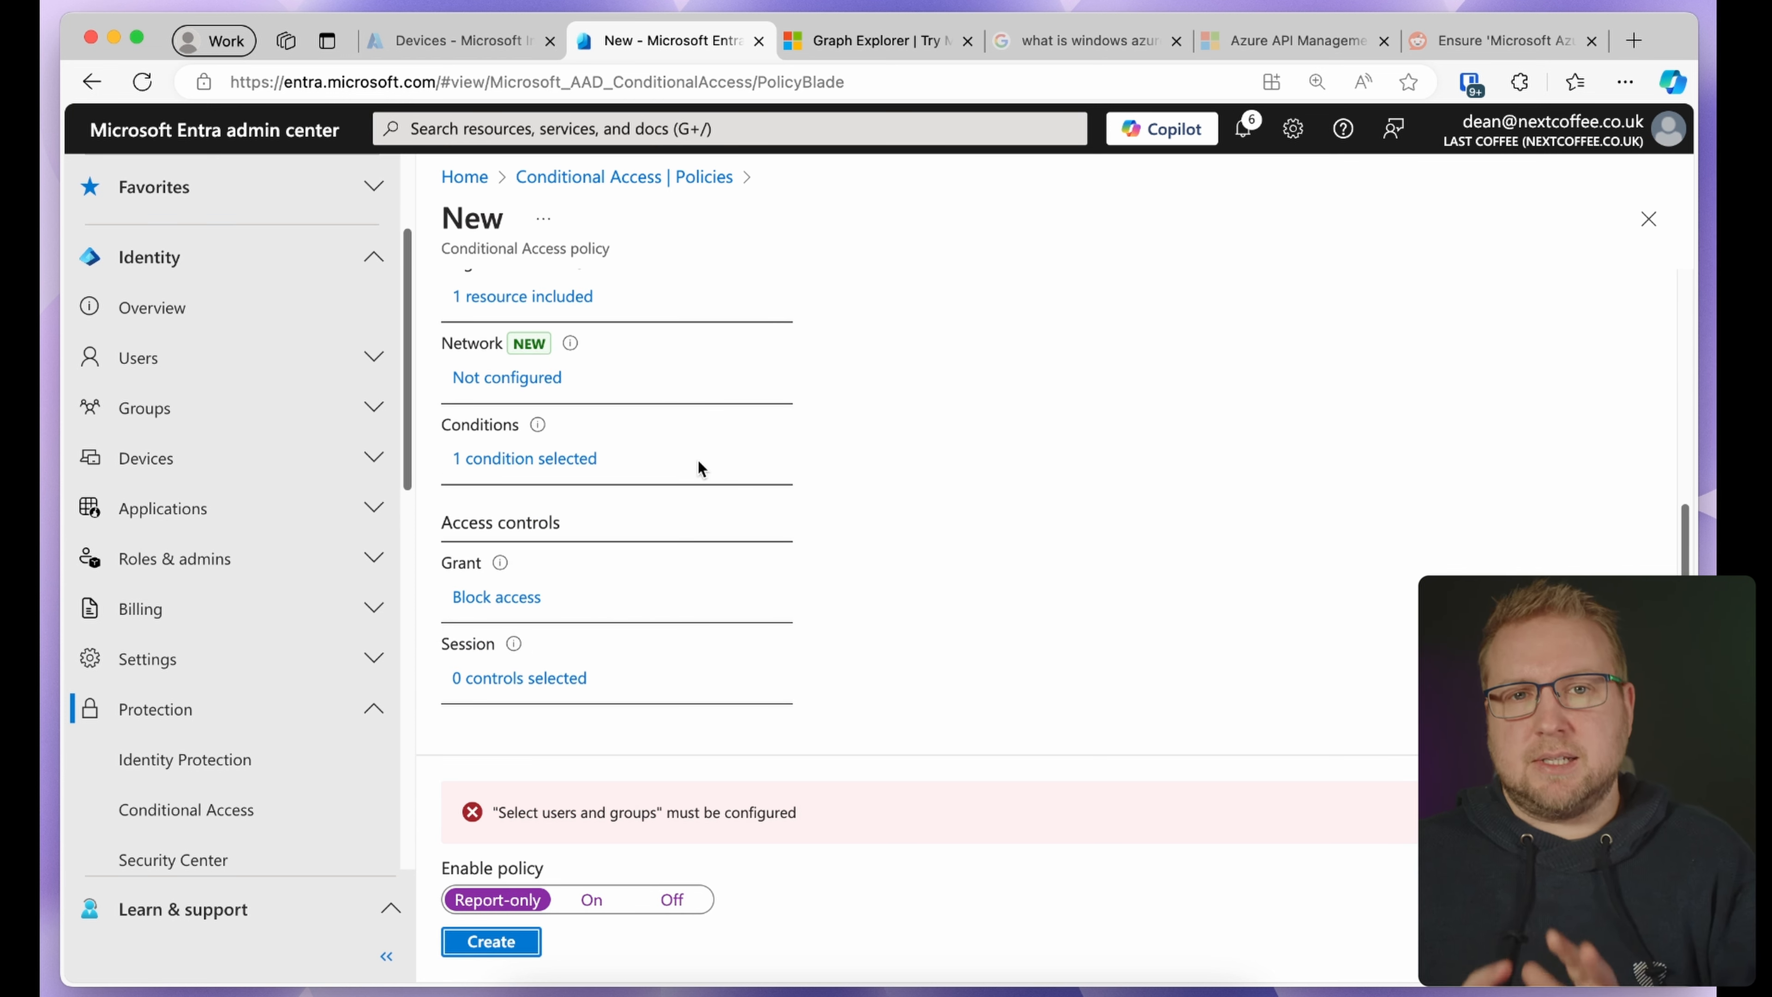
scroll(697, 459, up, 6)
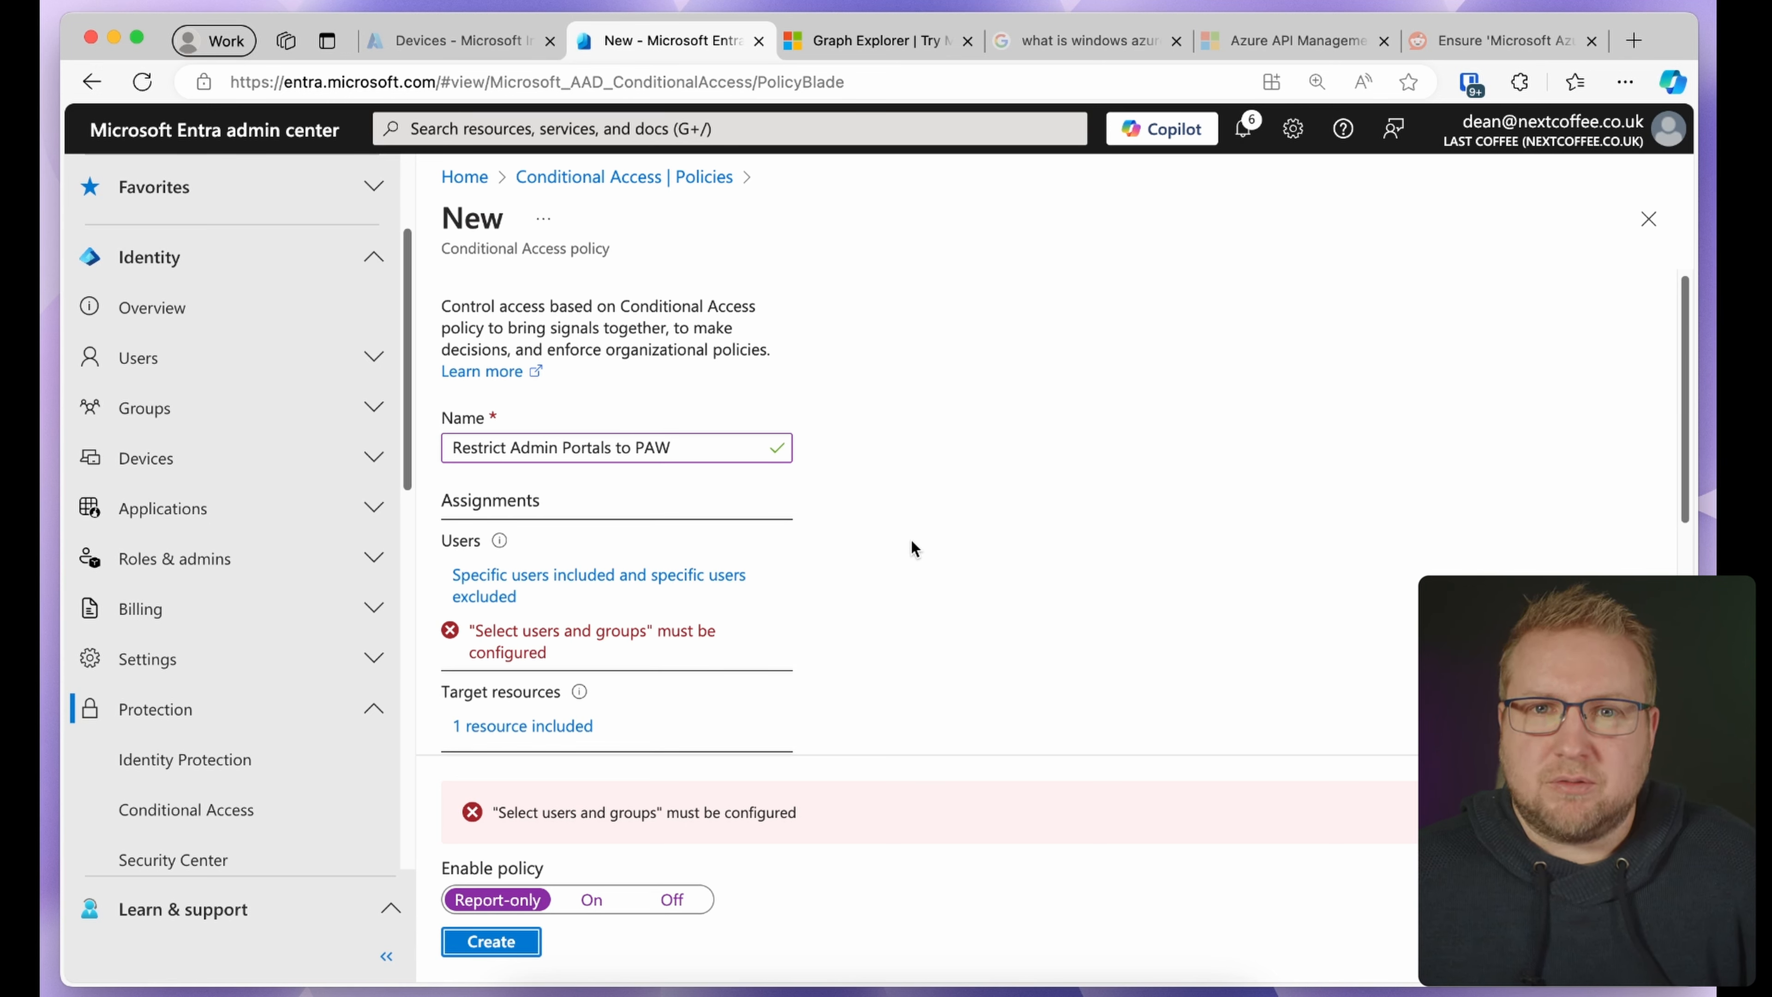
Include the Global Administrator directory role instead of users and groups, then create the policy
click(633, 584)
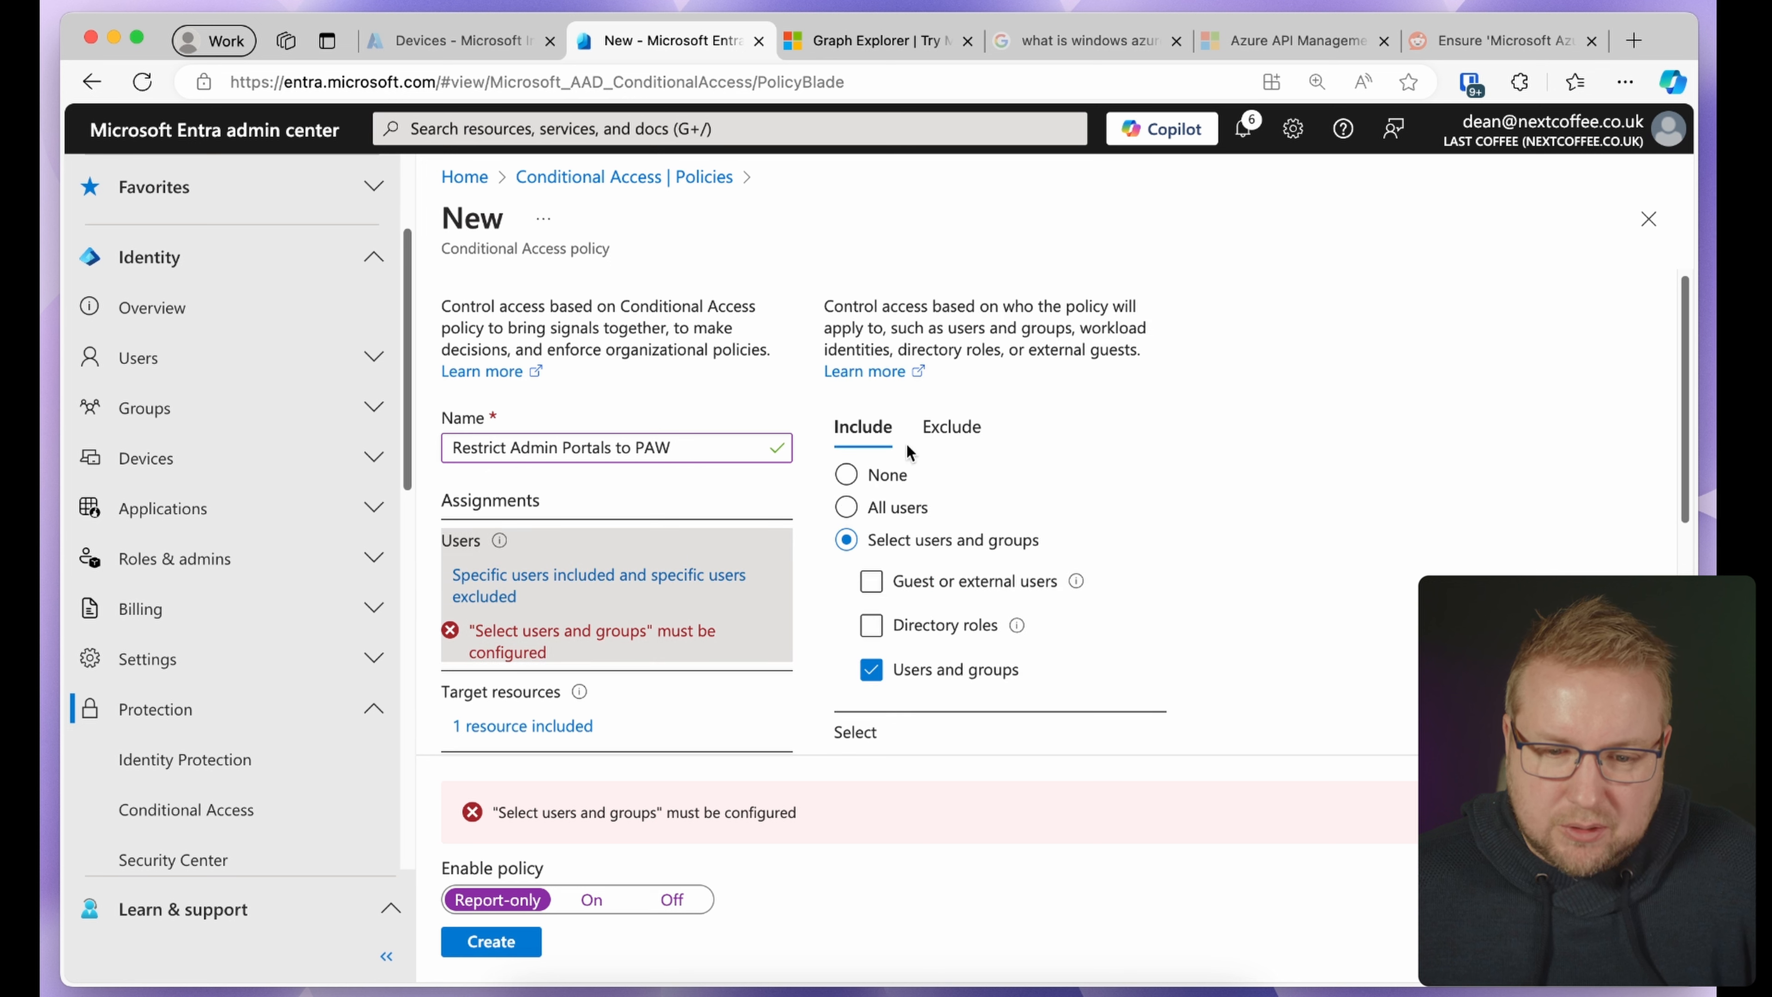
click(871, 628)
click(907, 679)
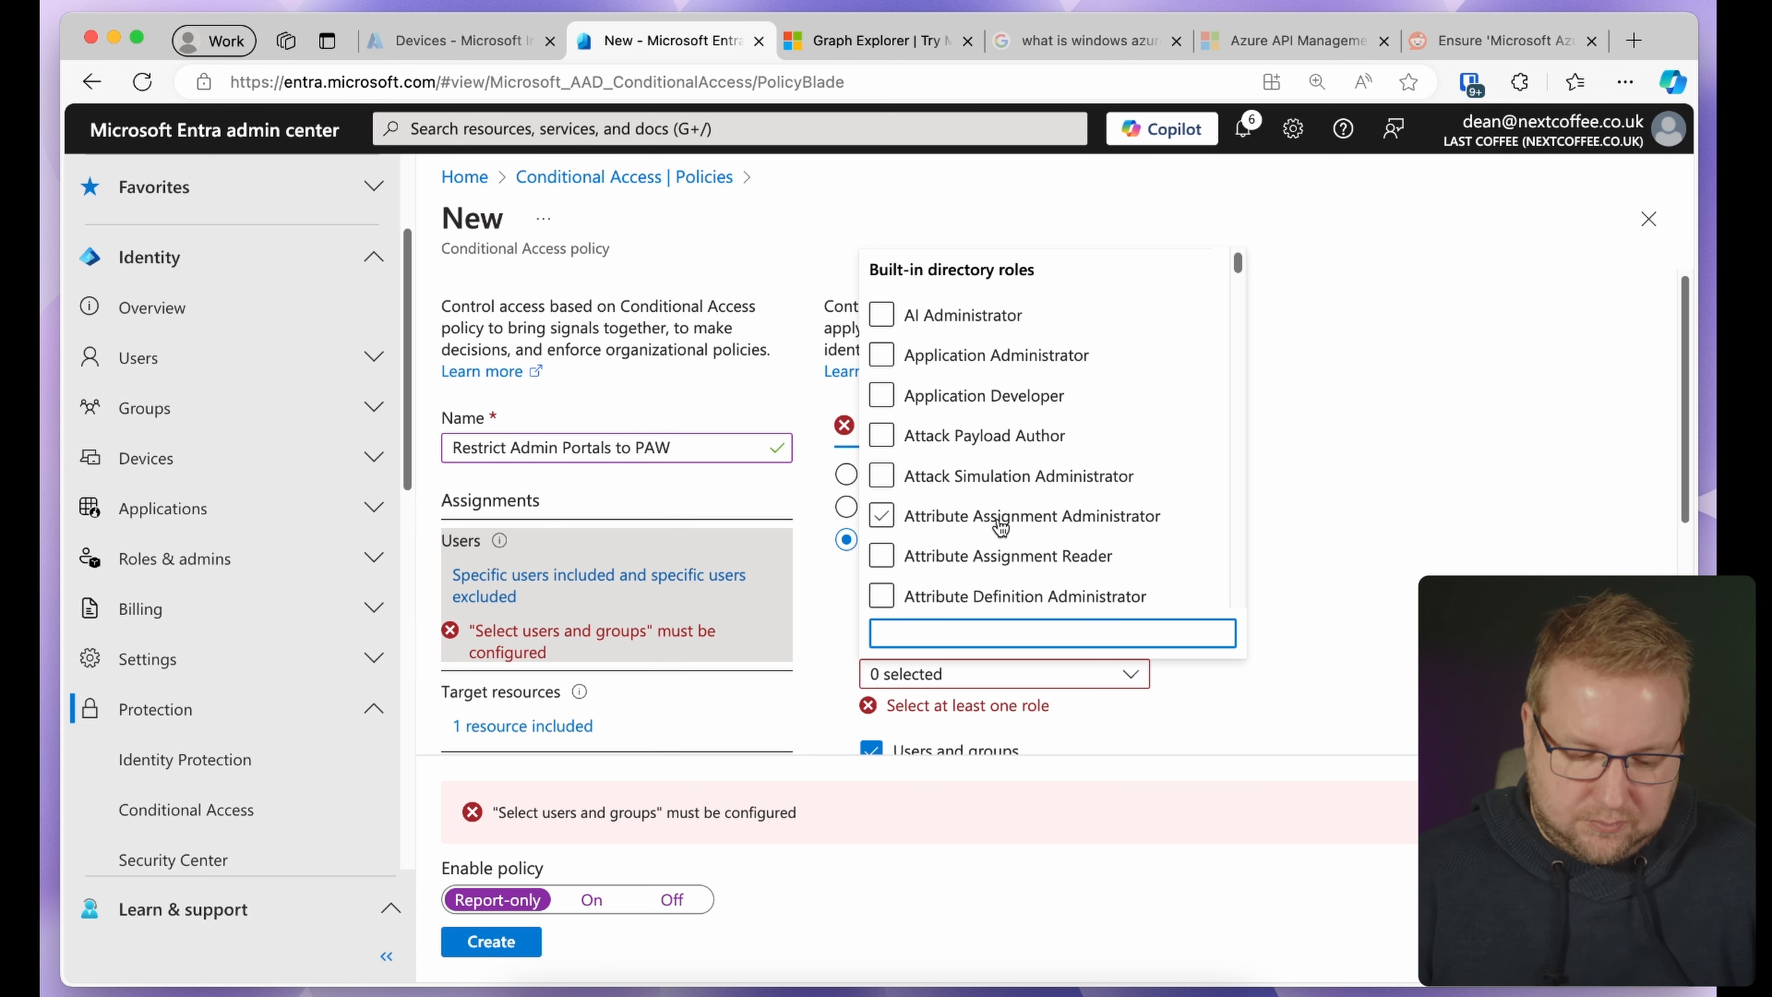
text(globa)
click(883, 509)
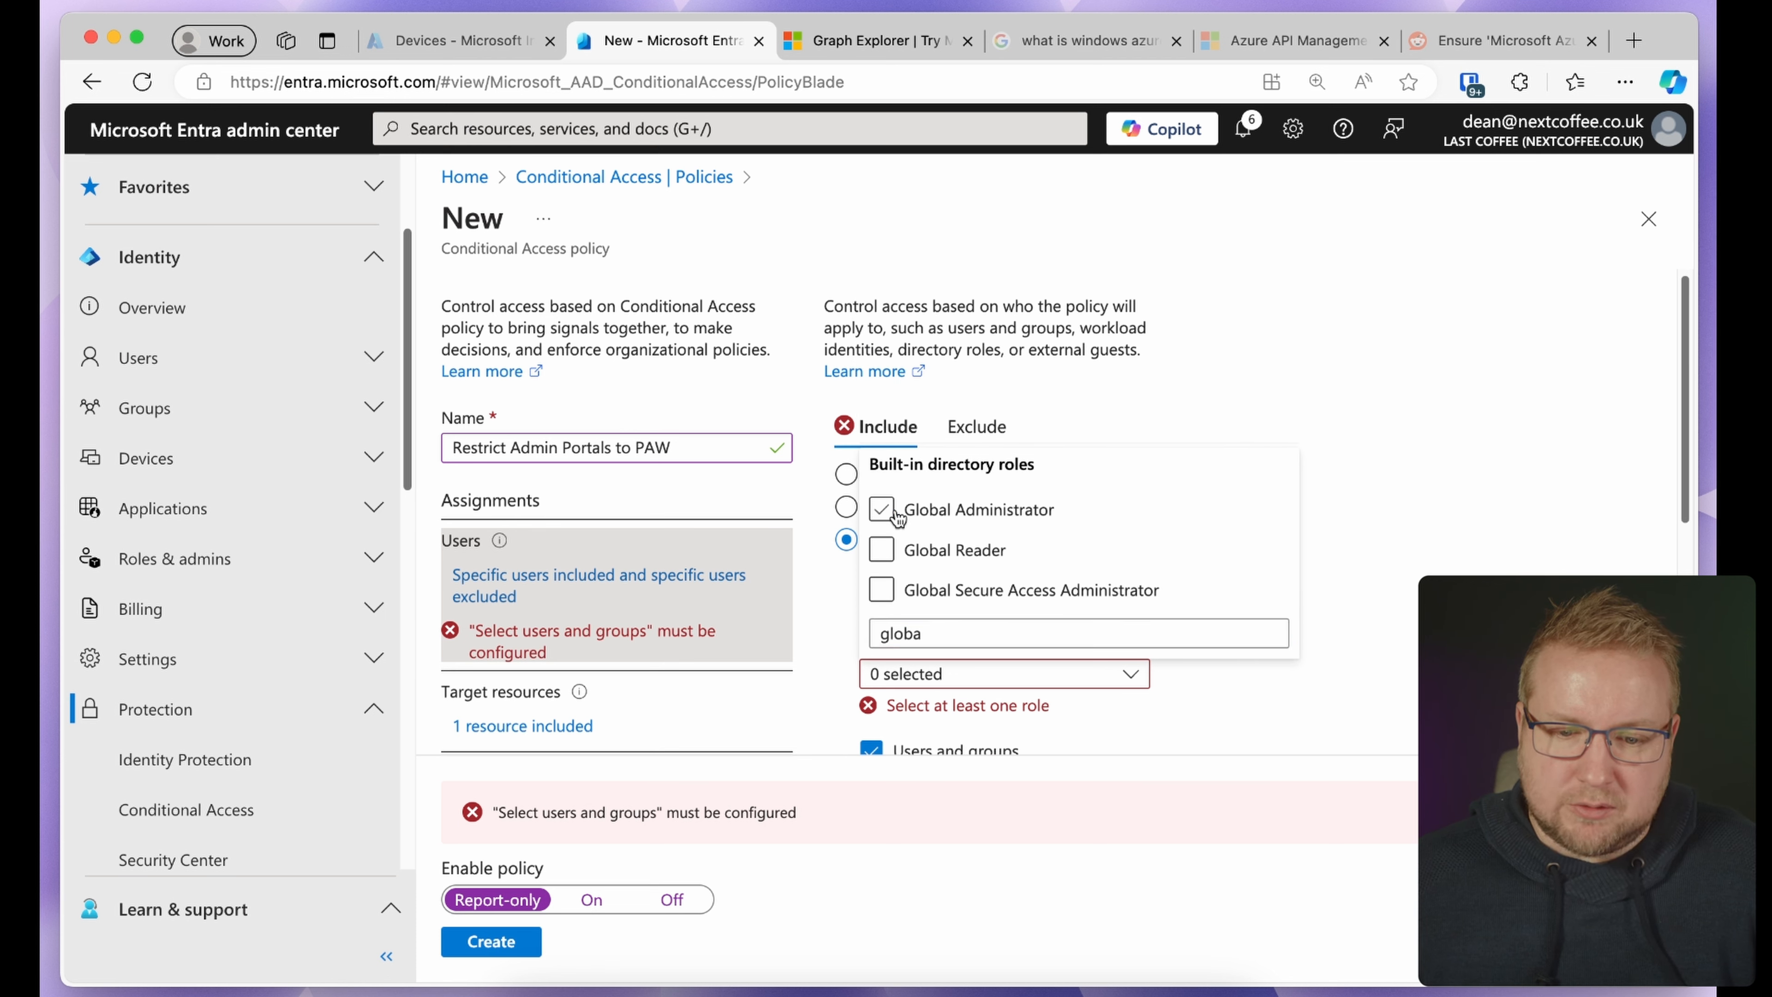
click(1036, 652)
click(884, 726)
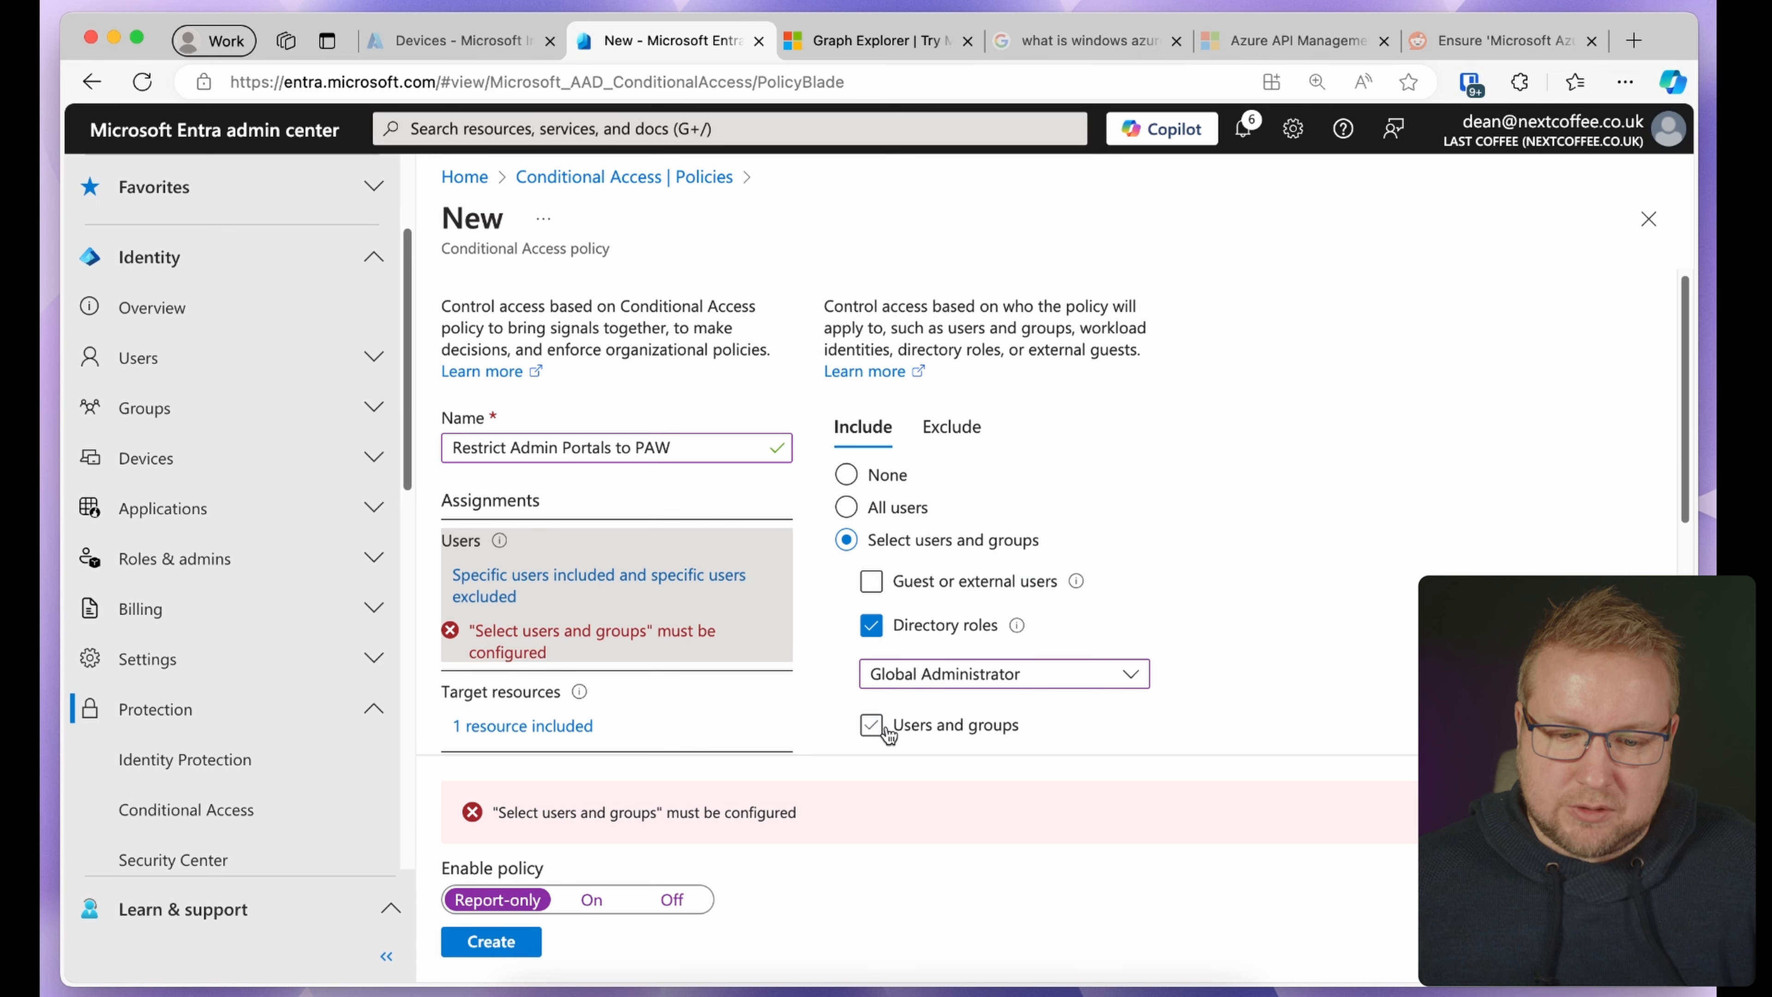
click(515, 944)
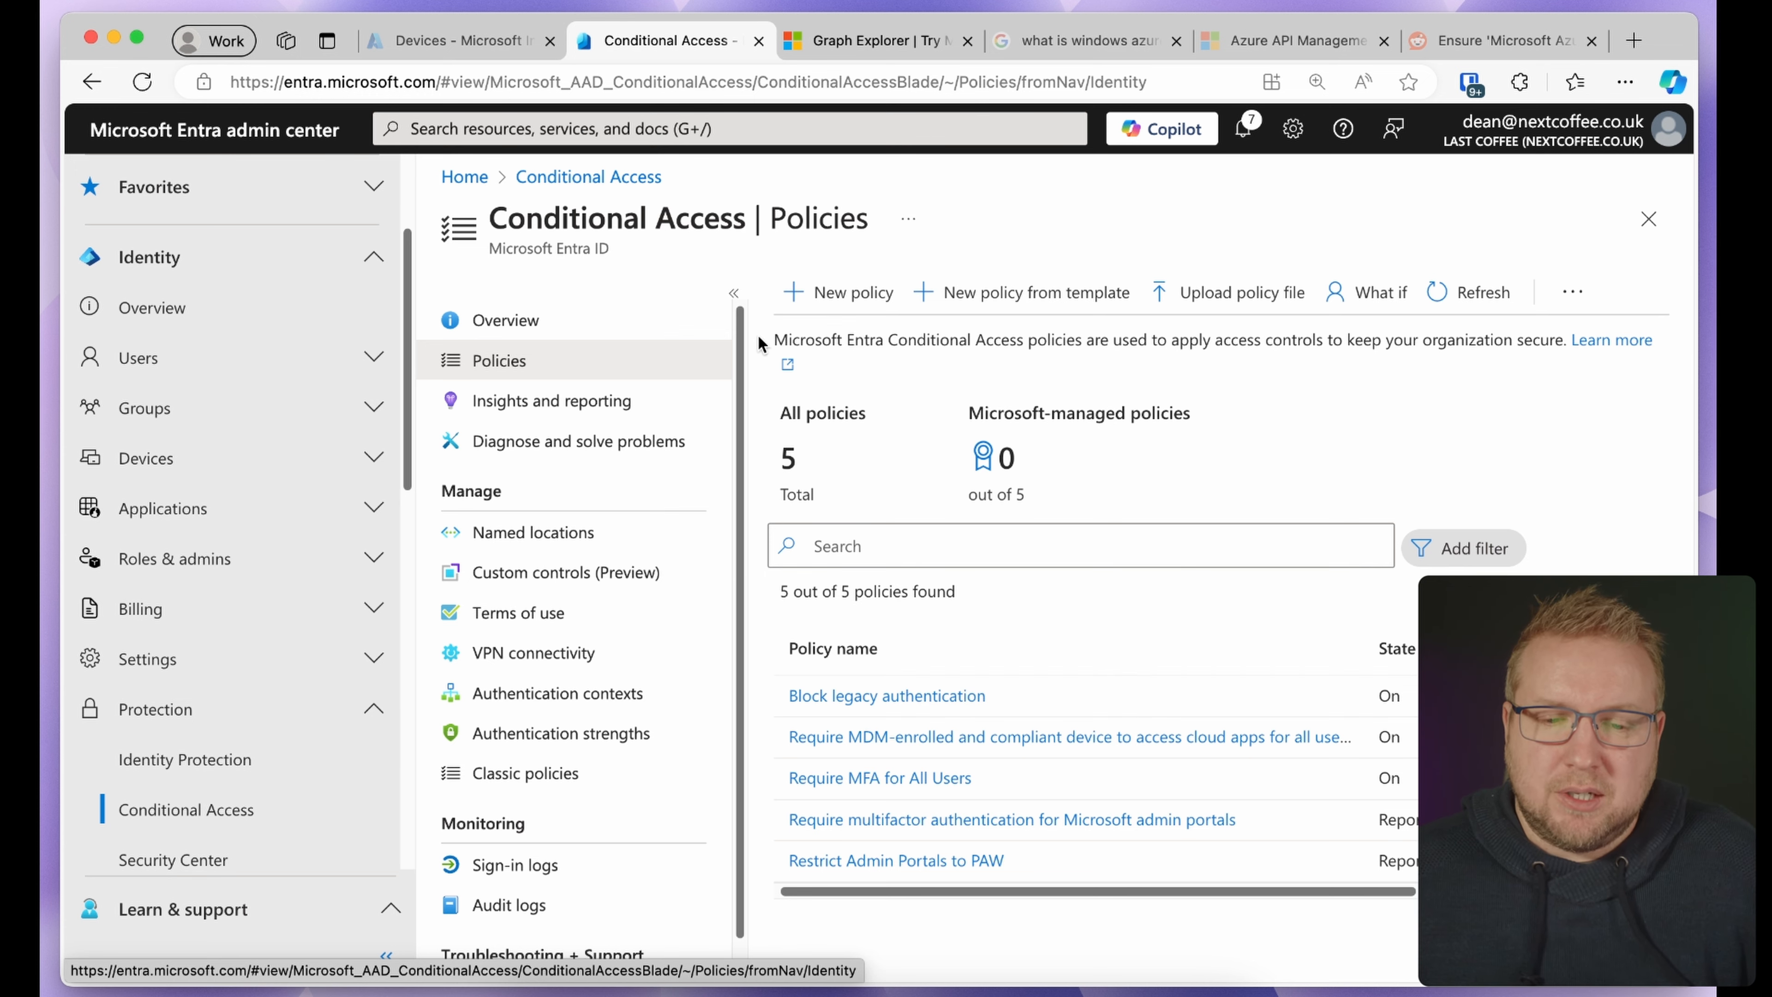
Search Entra's All devices list for 'client' and open CLIENT4
click(490, 41)
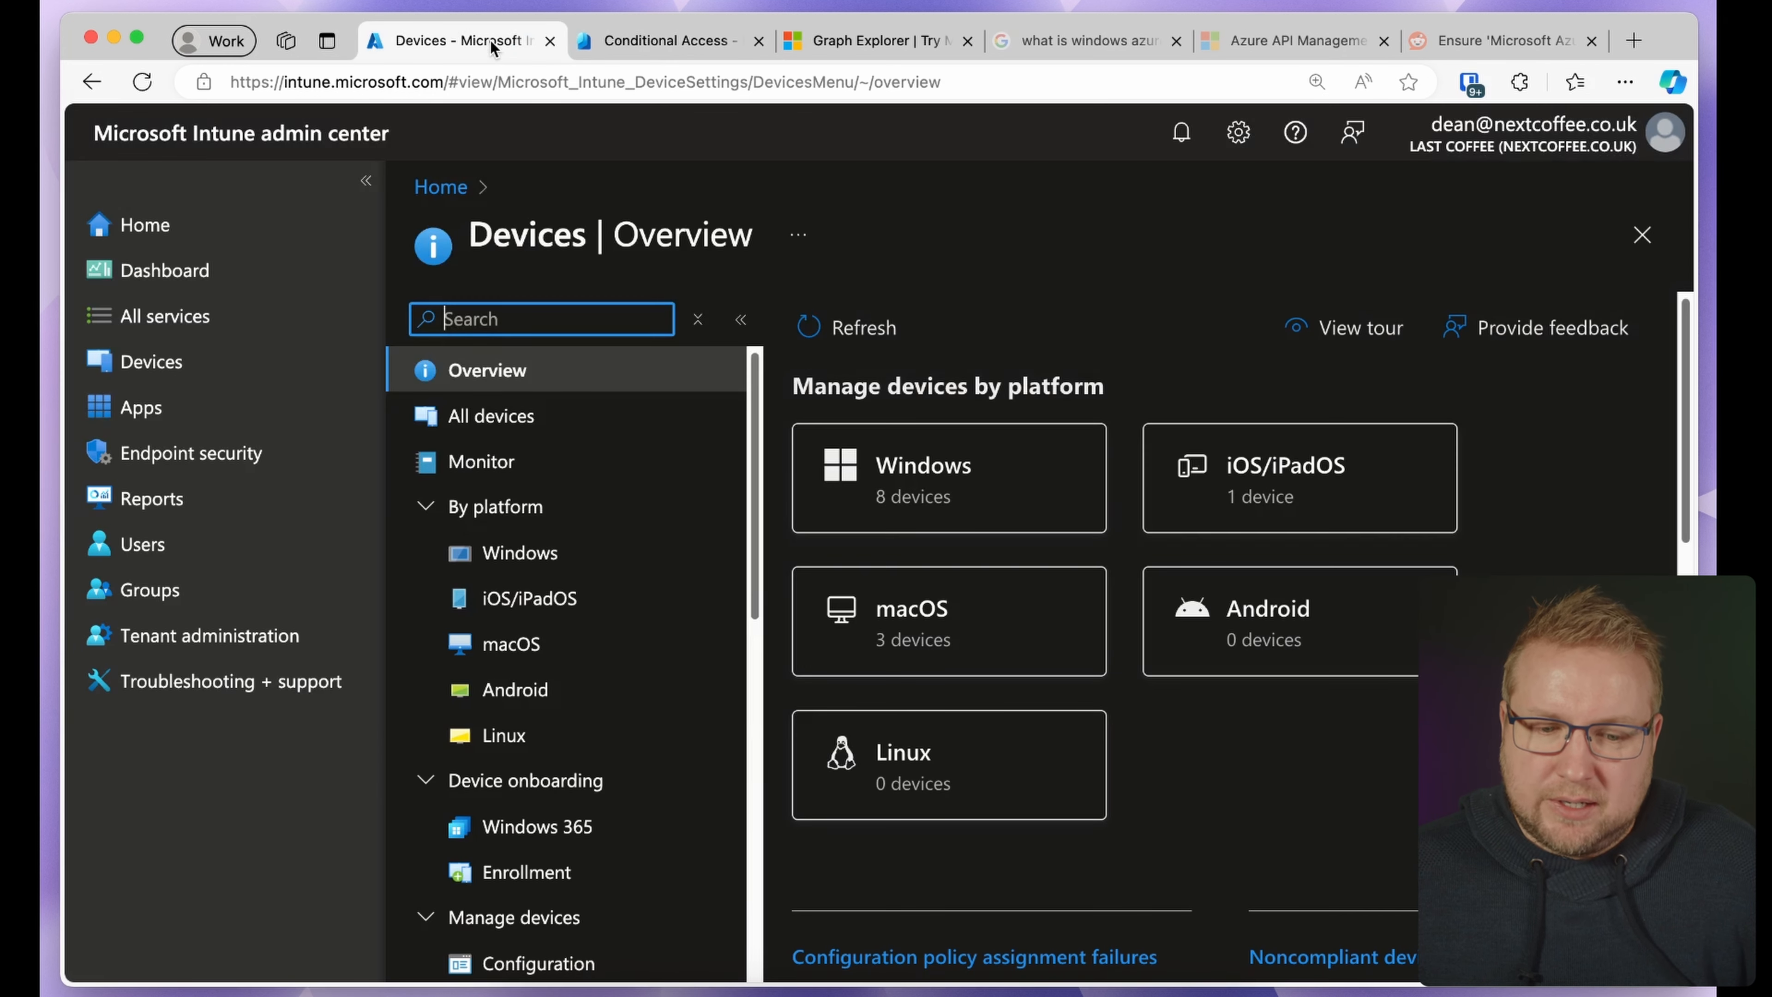
click(637, 40)
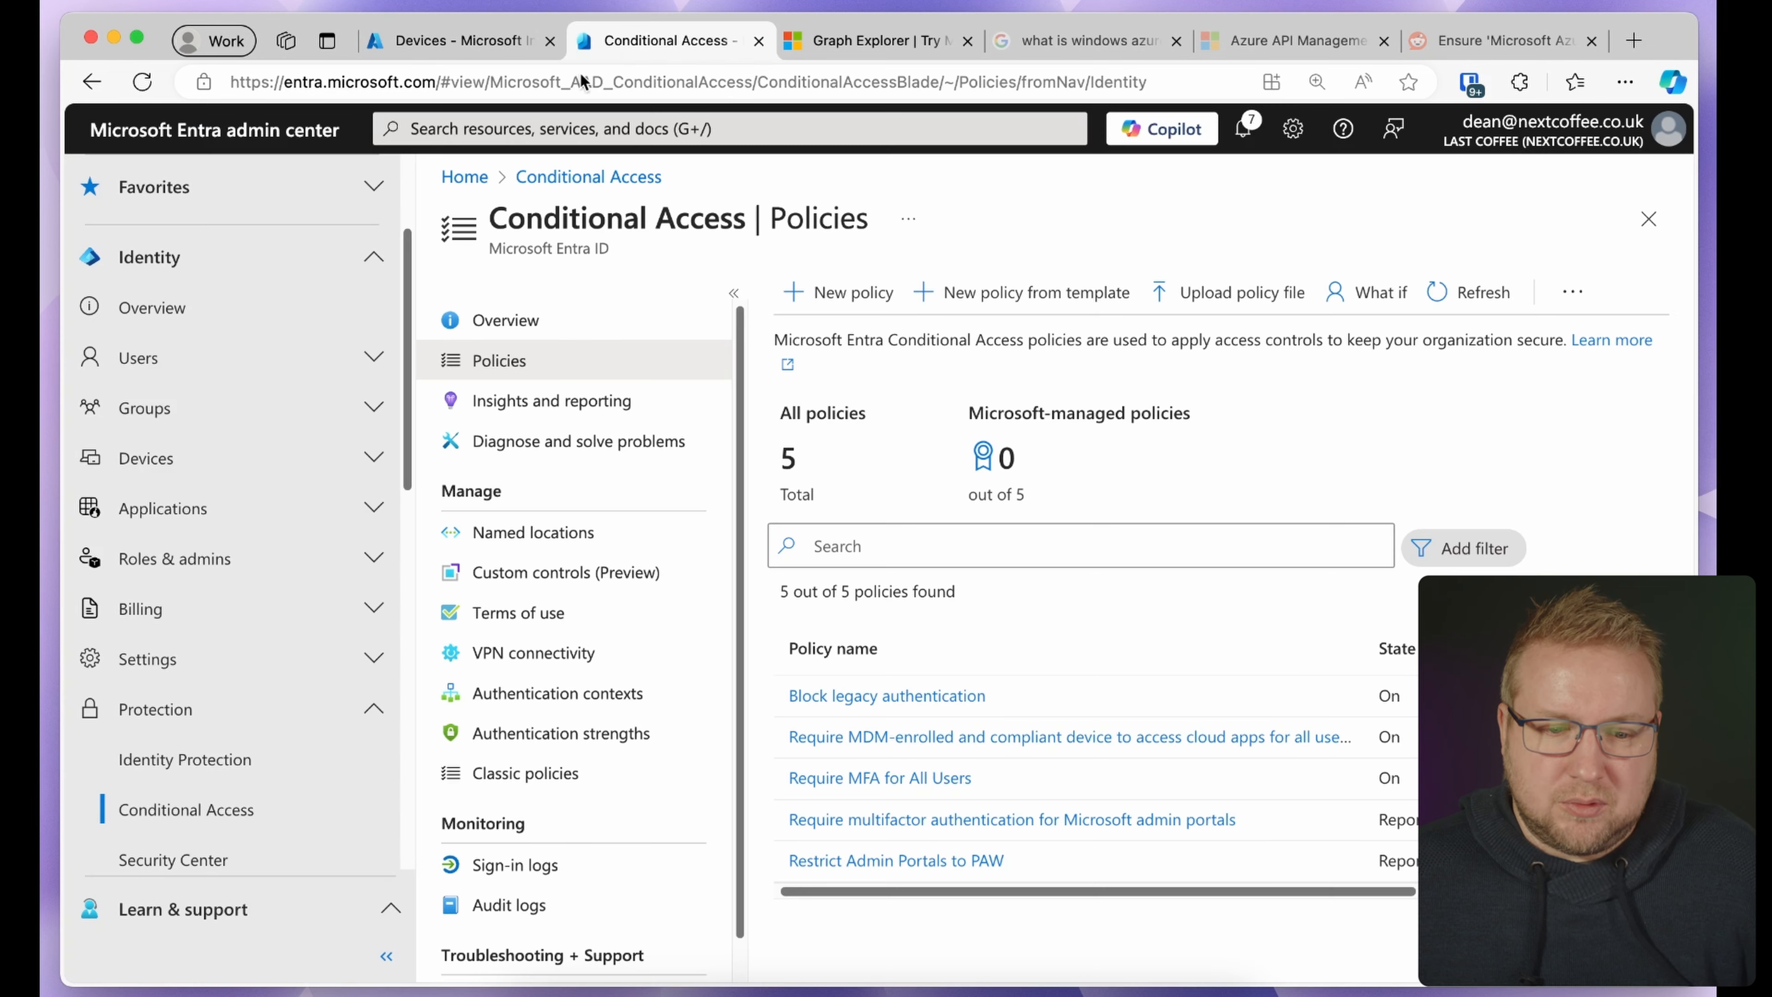
click(145, 458)
click(157, 559)
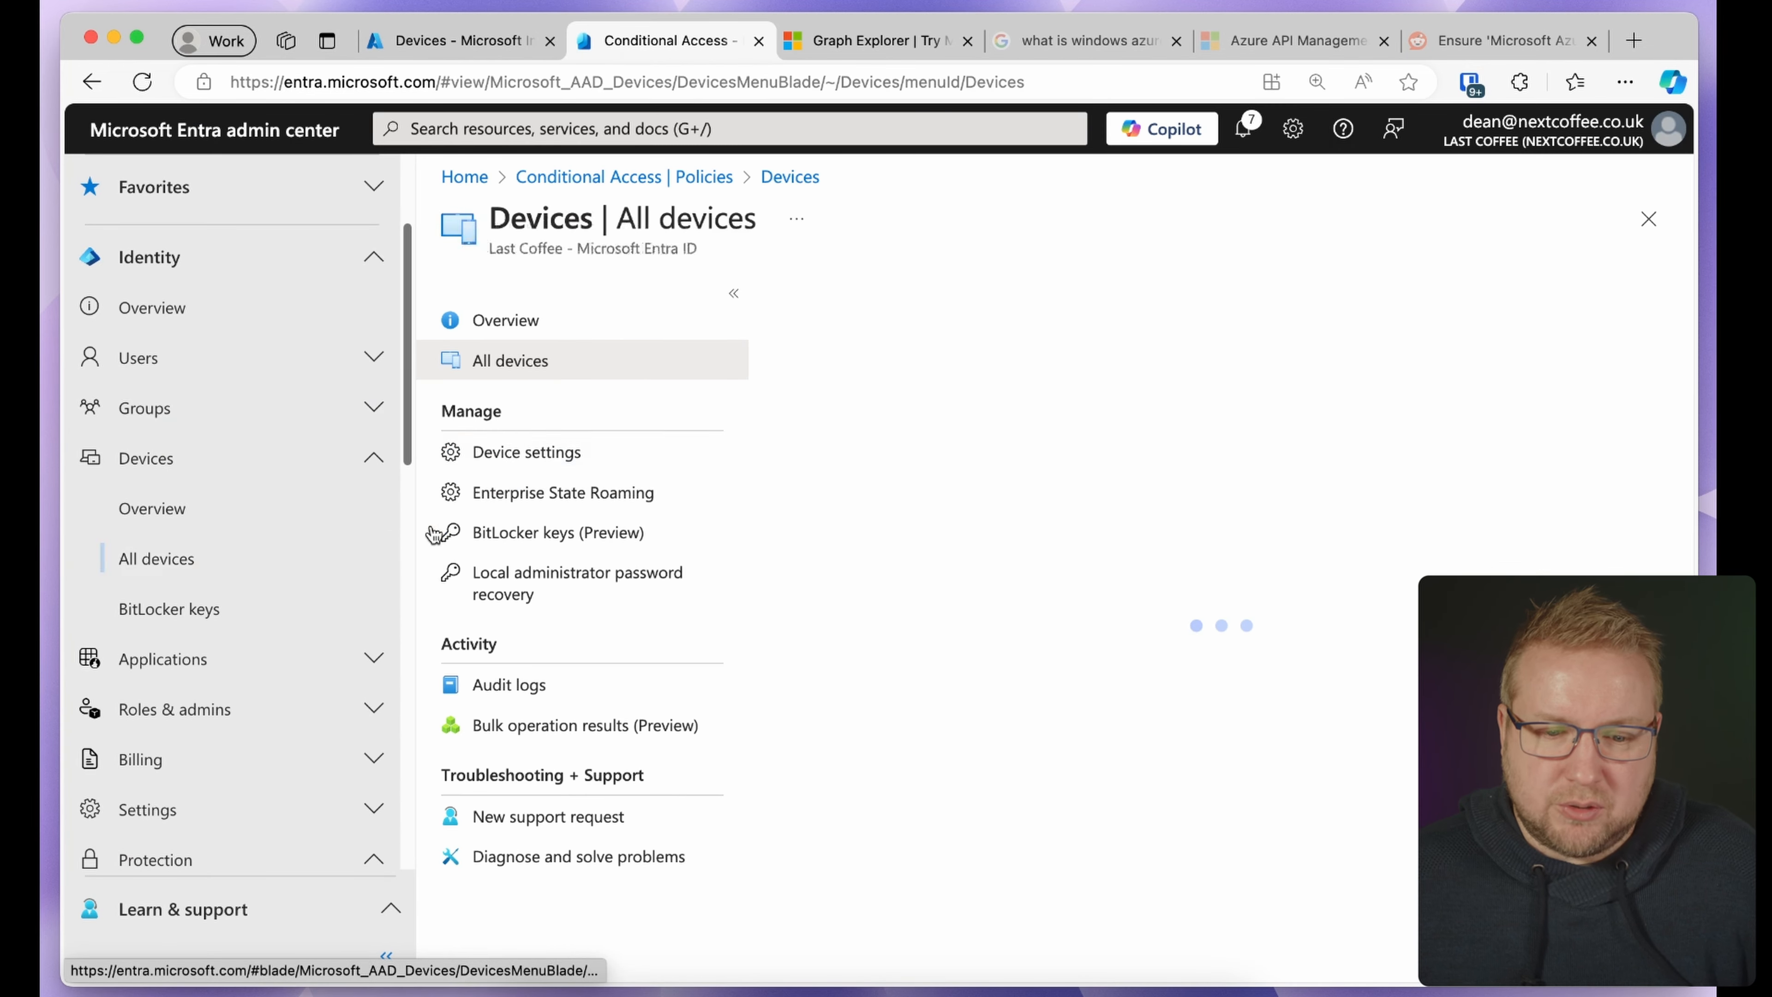
click(949, 355)
text(cl)
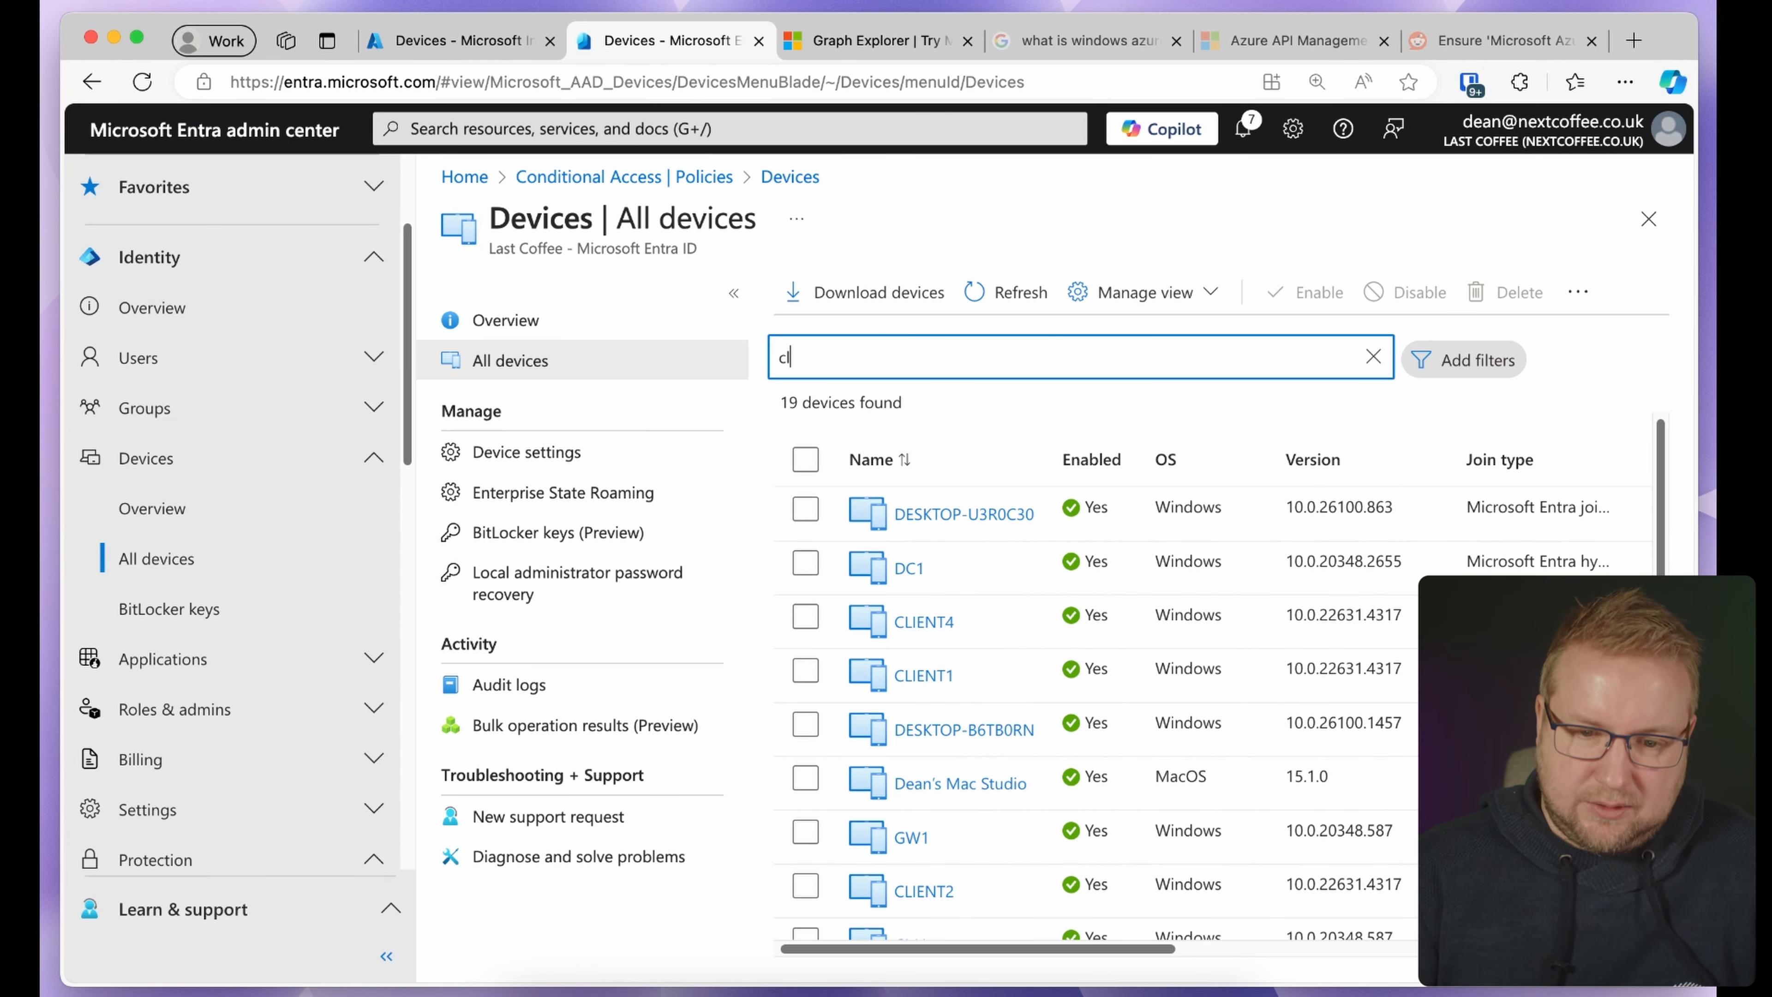
text(in)
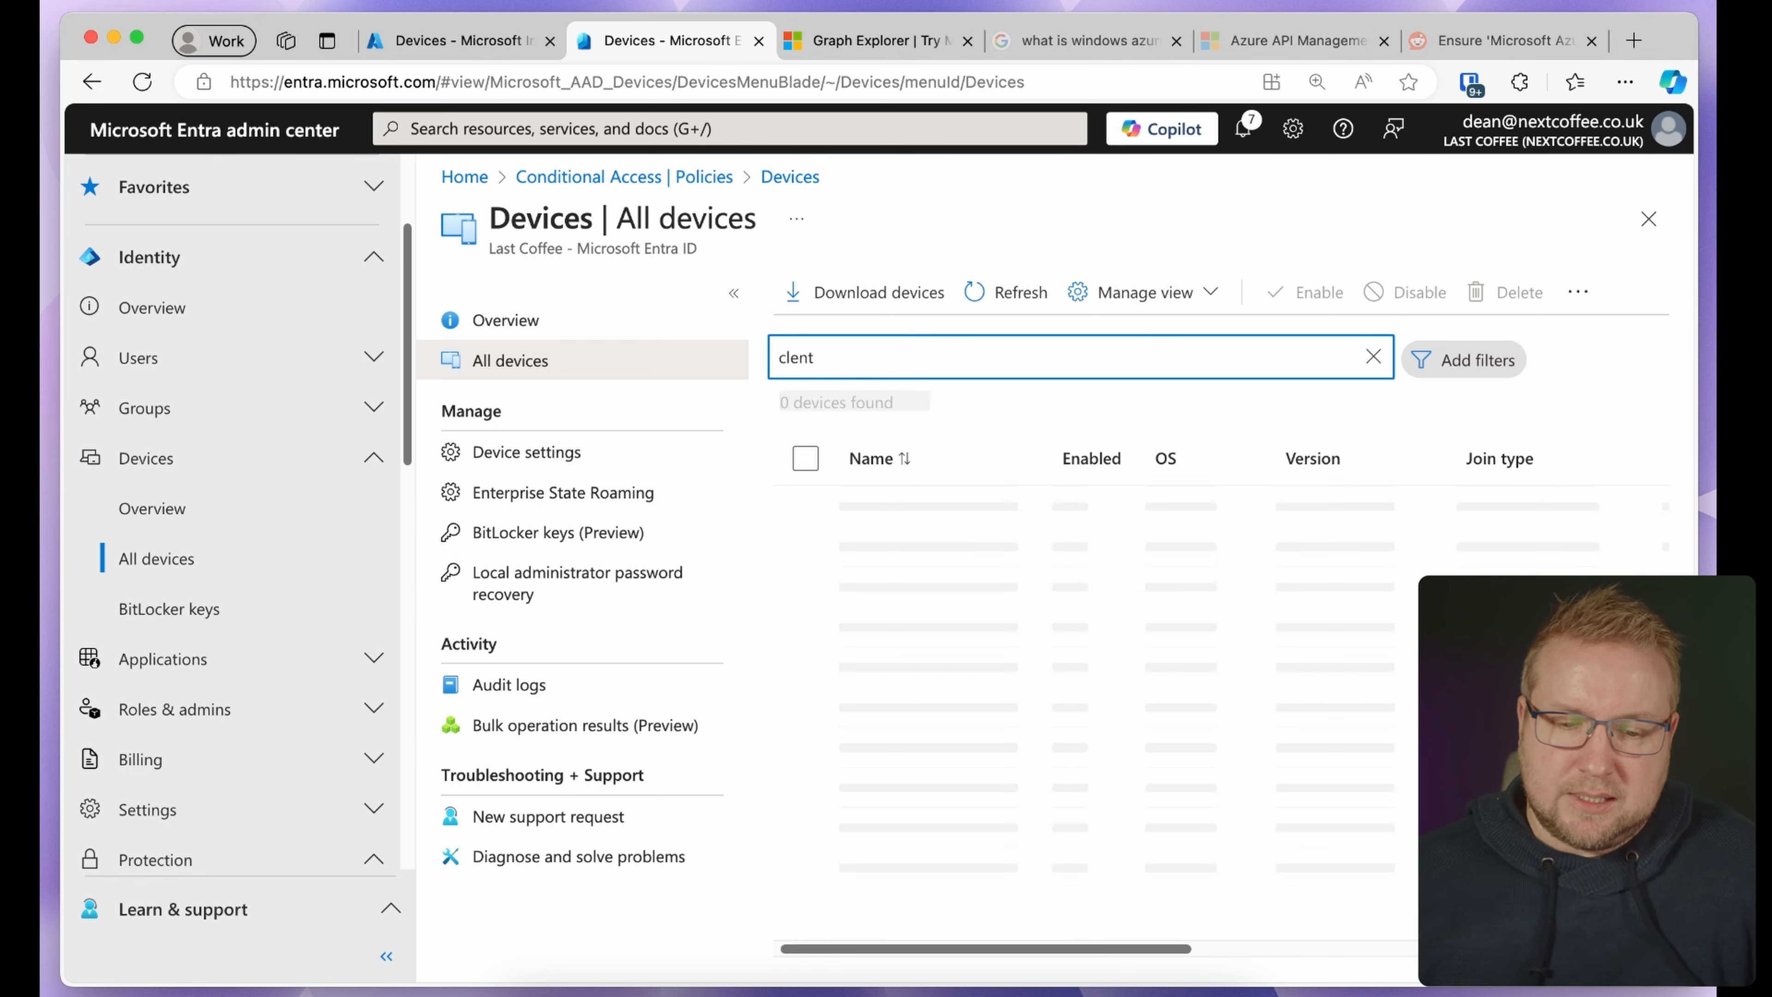
key(BackSpace)
key(BackSpace)
text(int)
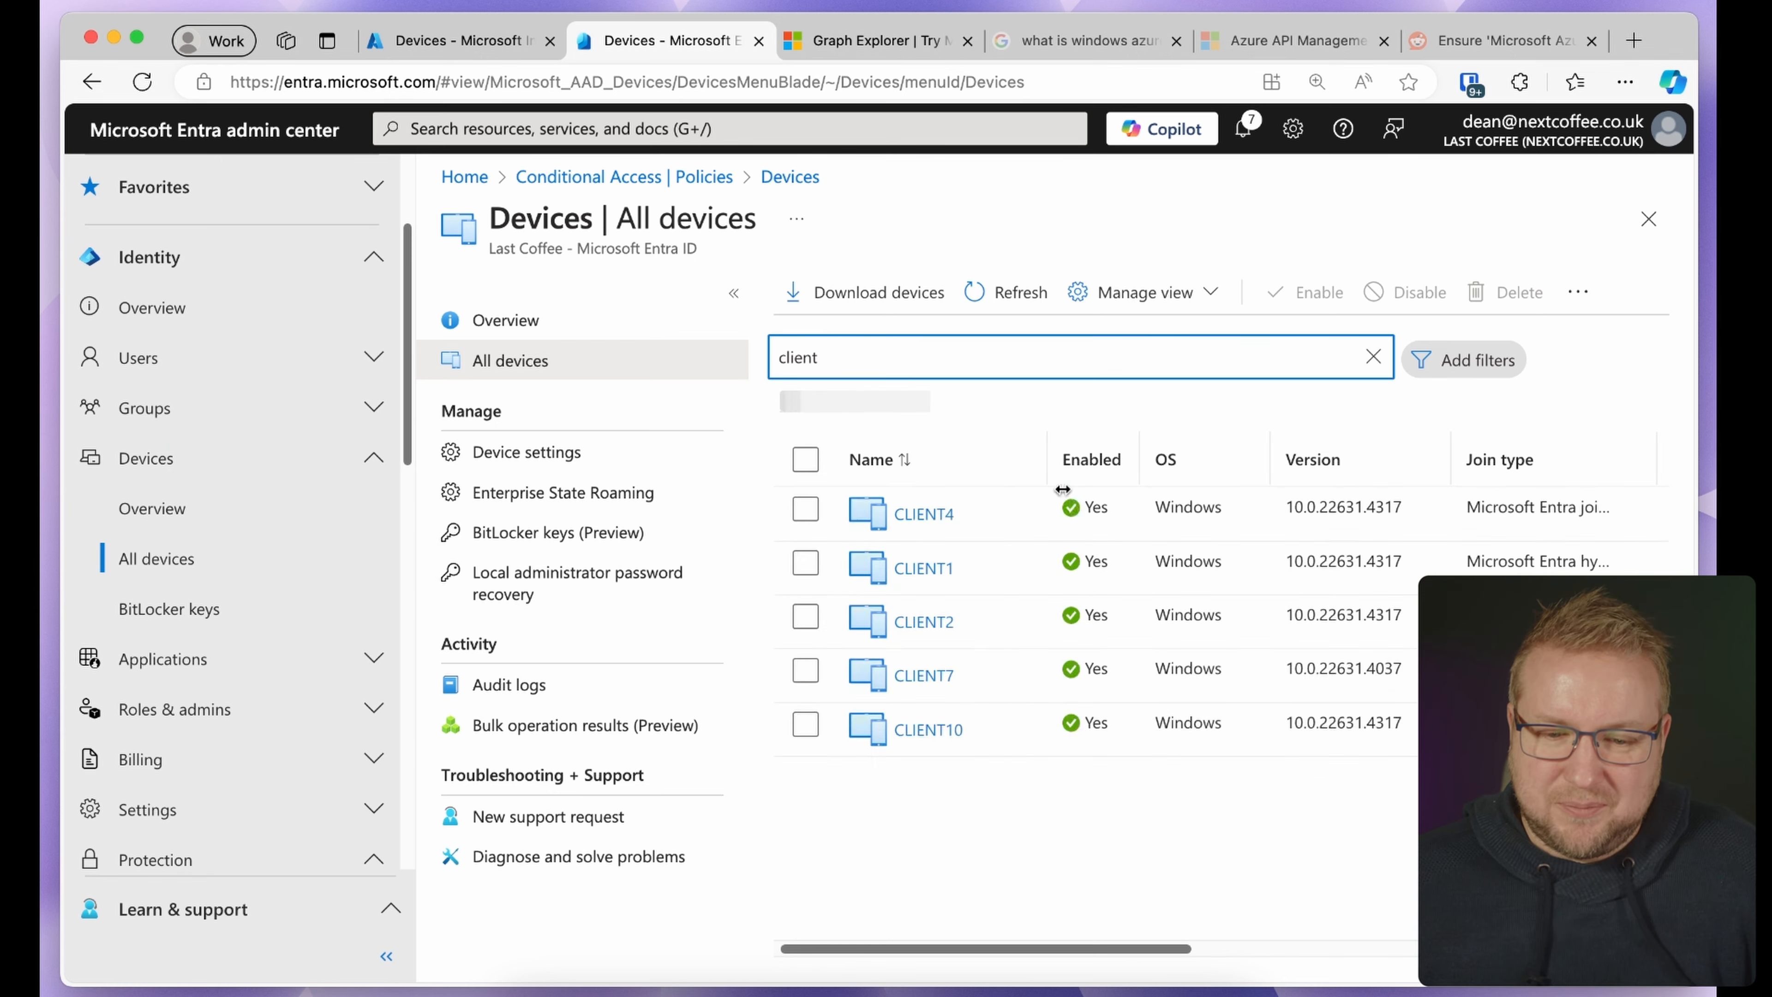
click(900, 510)
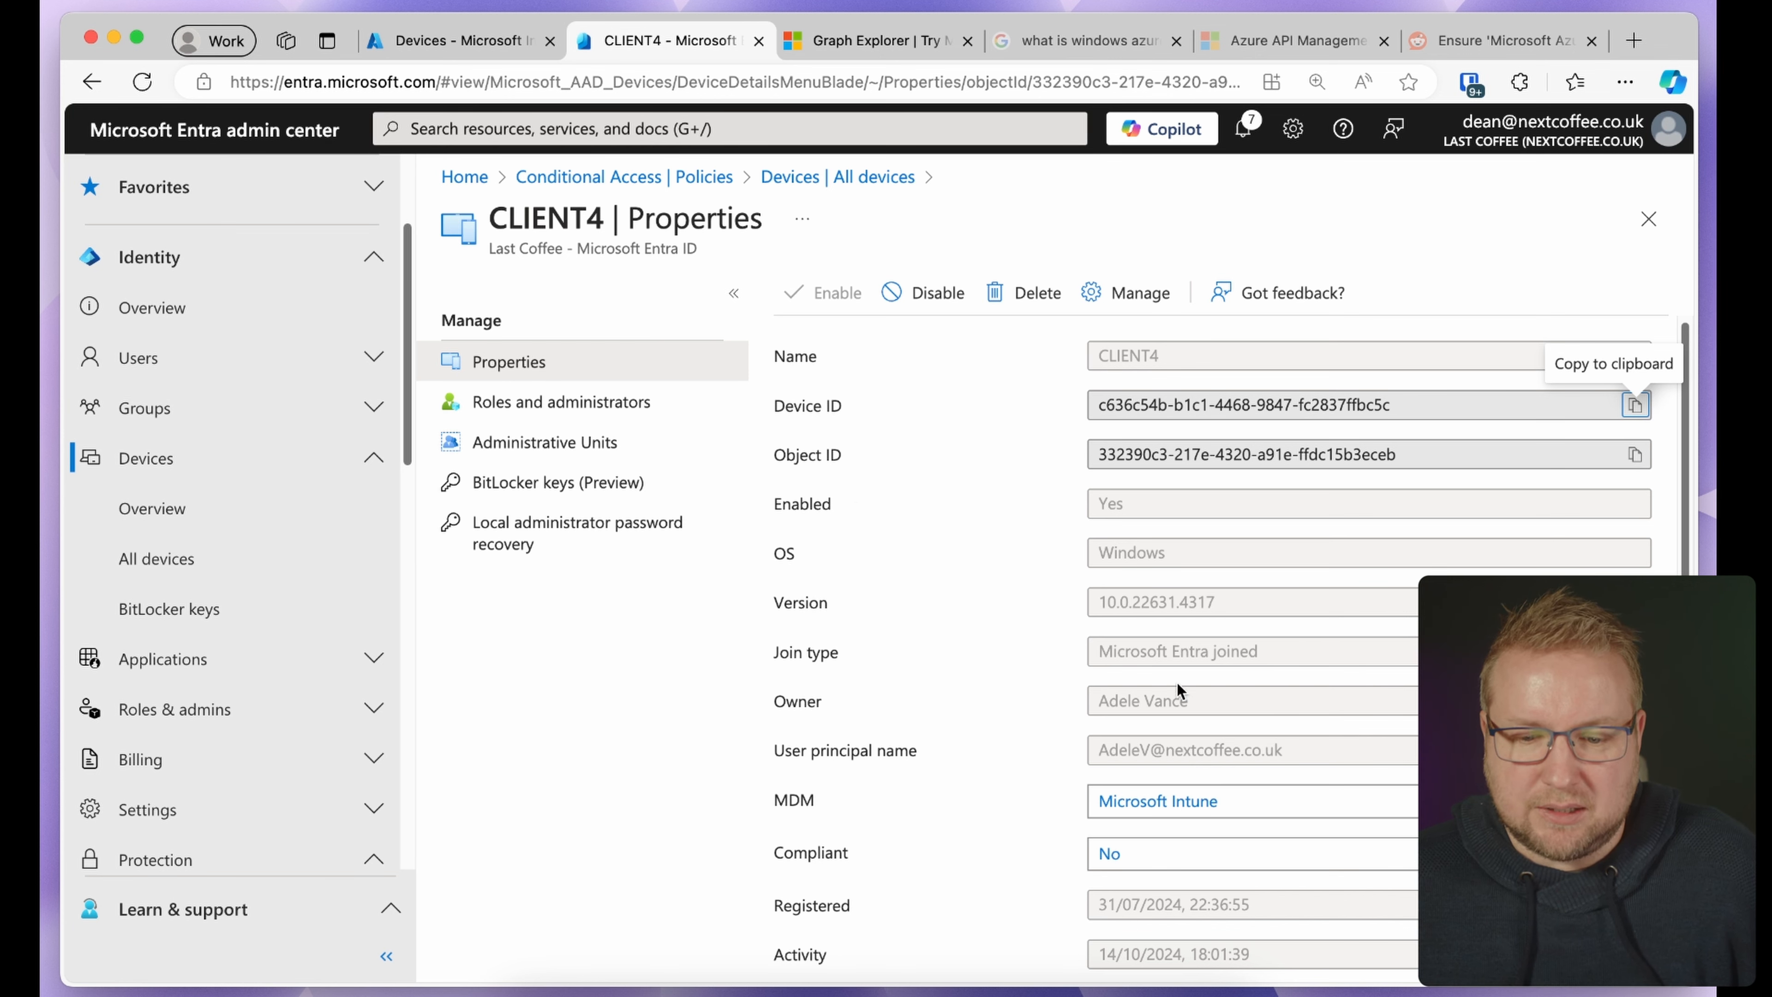
Confirm CLIENT4 has no extension attributes and copy its Device ID
scroll(1282, 699, down, 3)
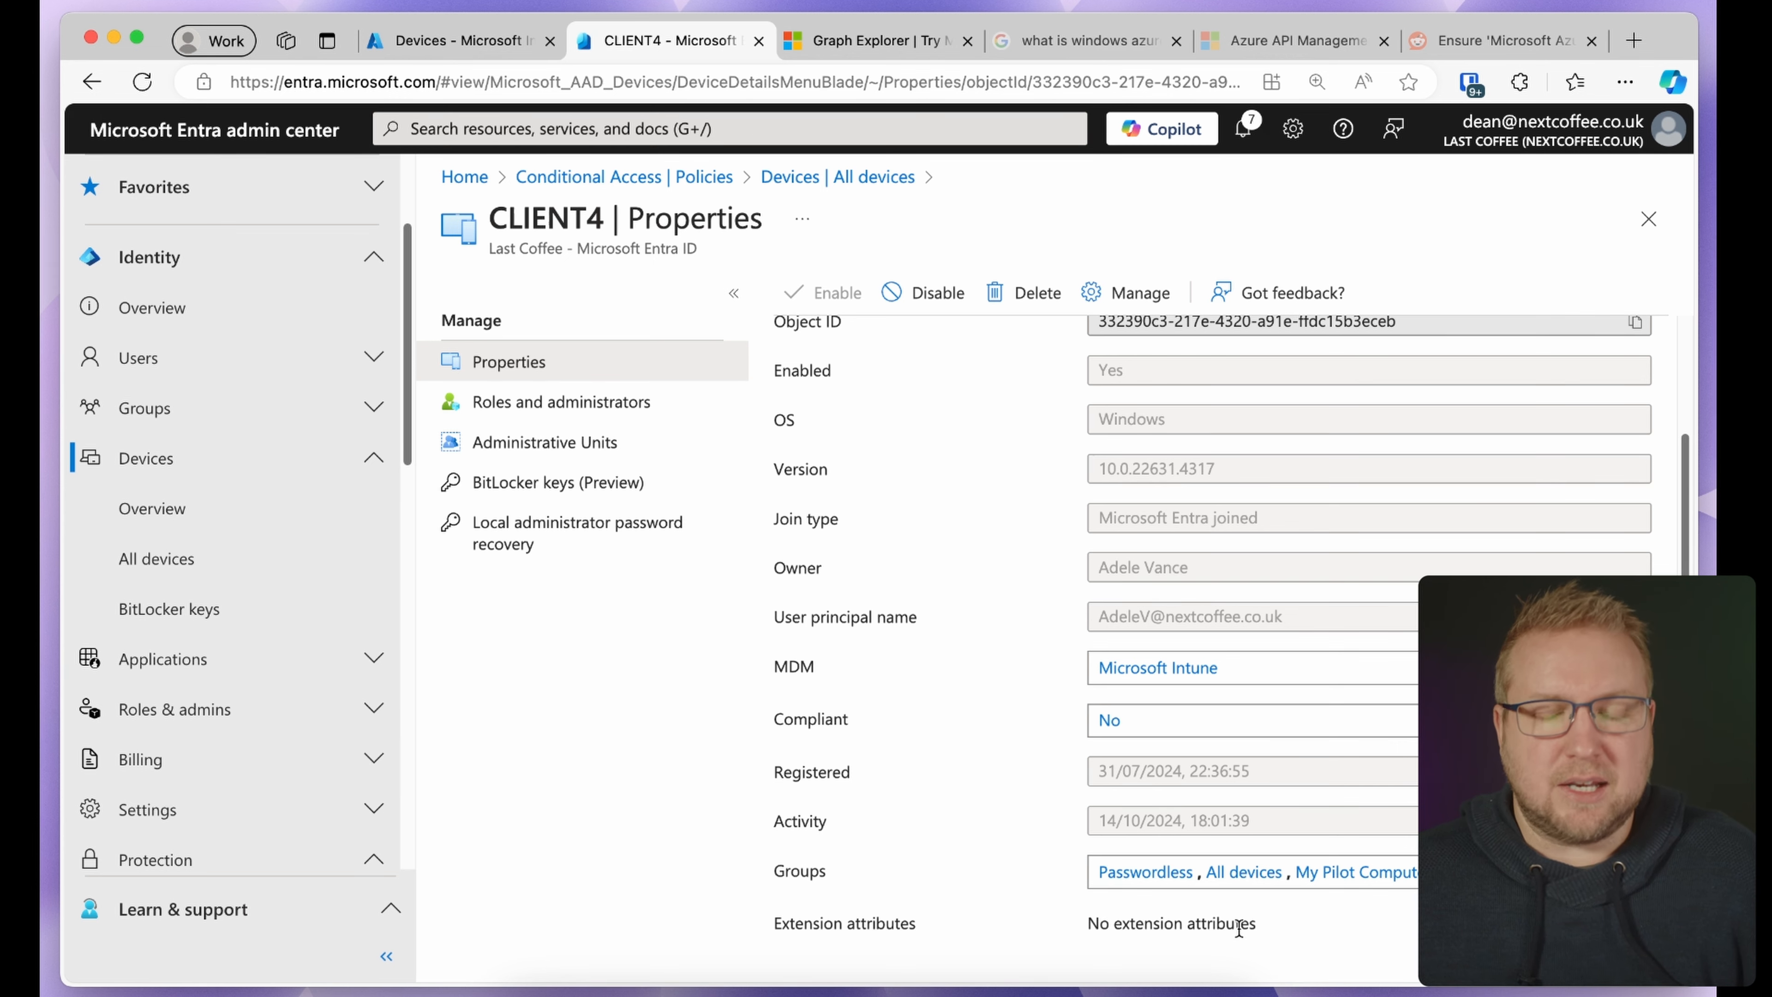
scroll(1171, 849, up, 1)
scroll(1171, 849, up, 2)
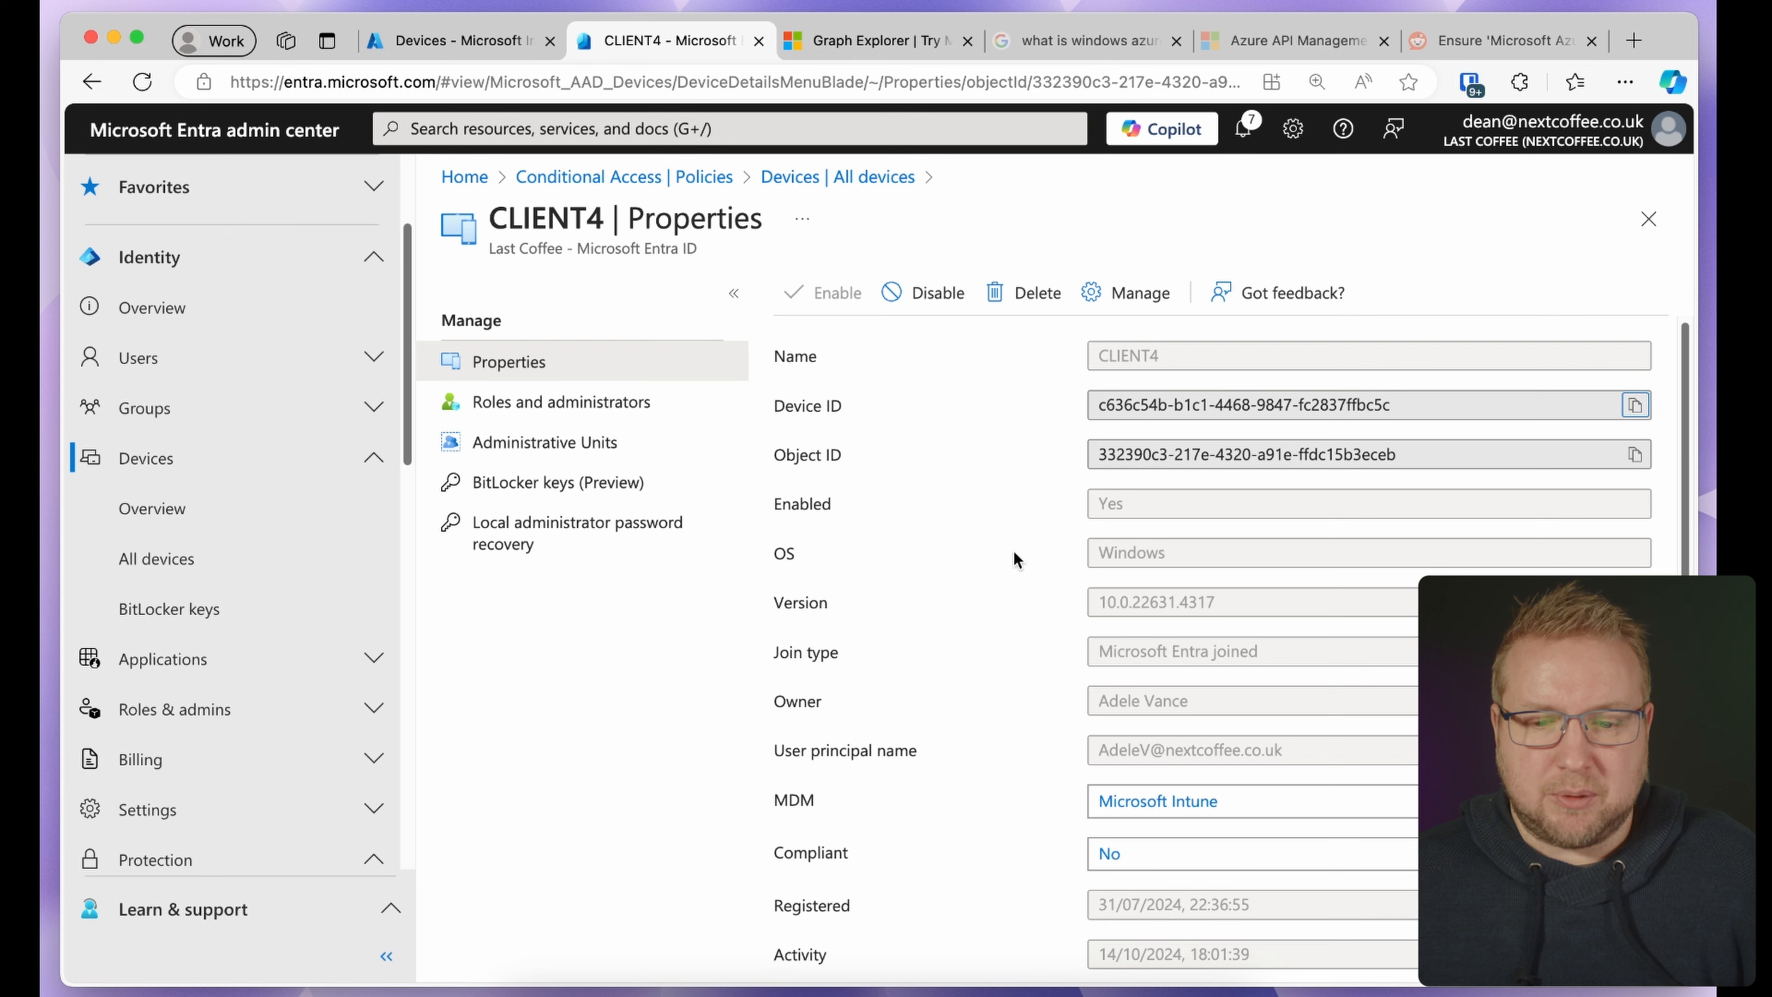
click(1633, 405)
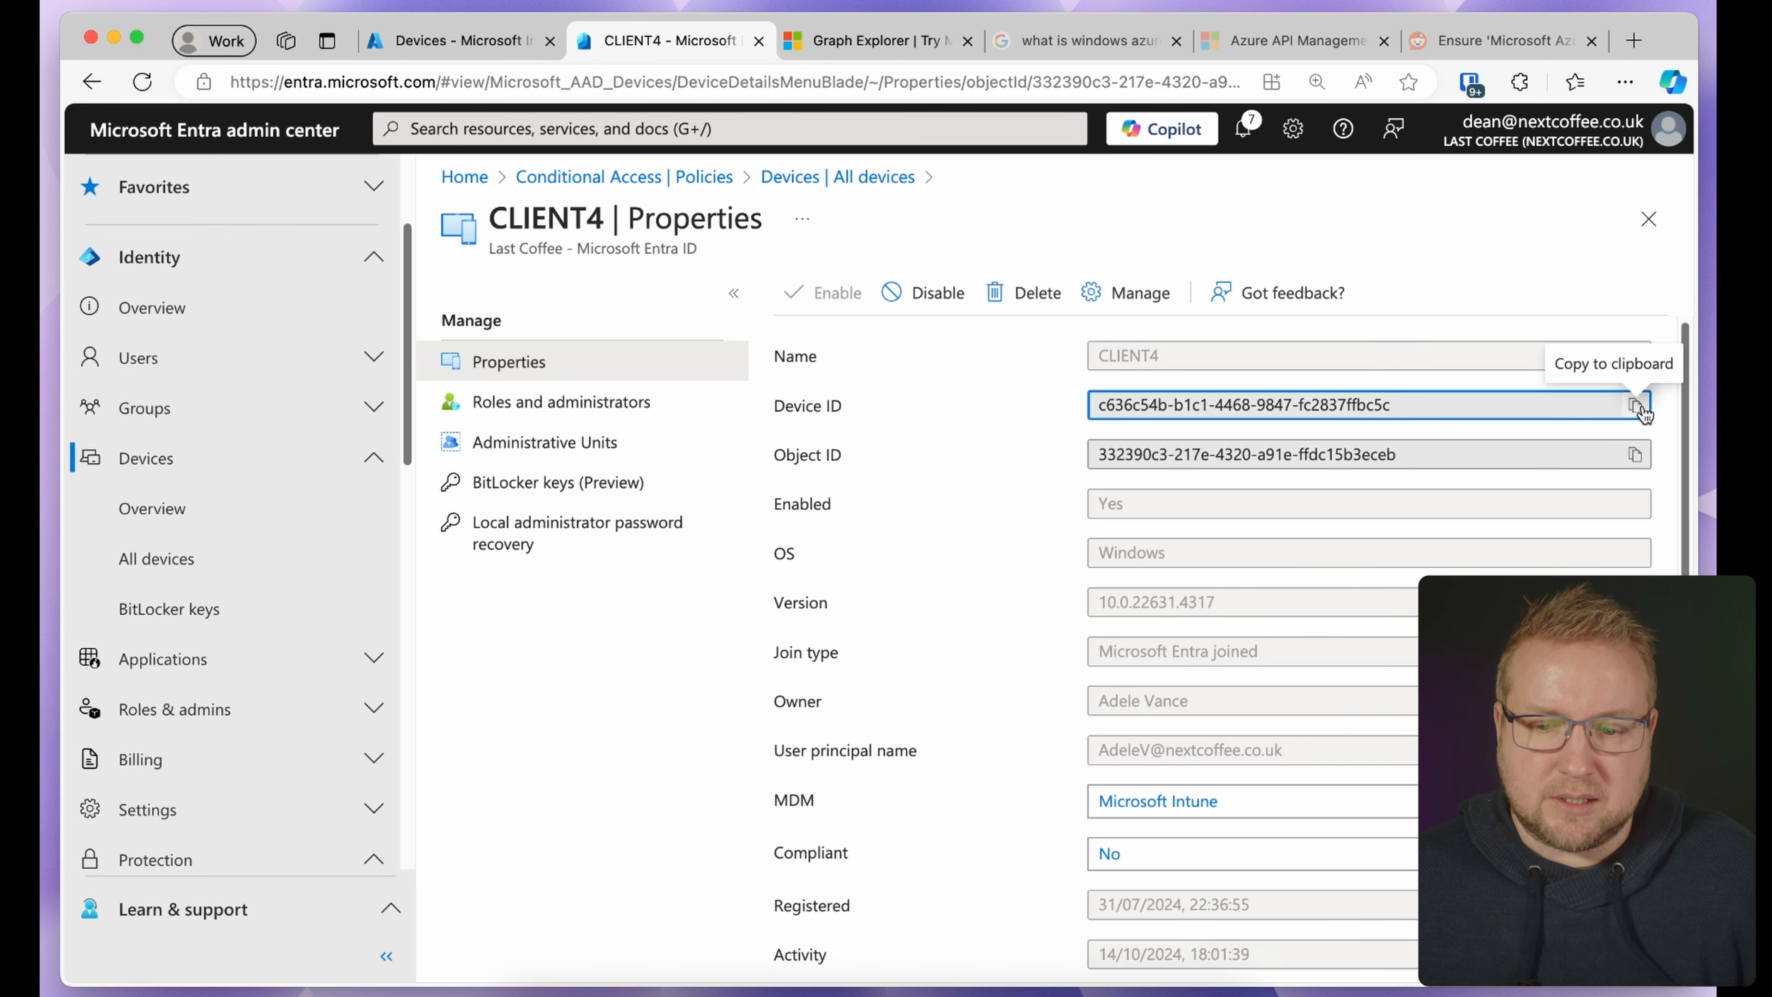
click(1635, 405)
click(876, 41)
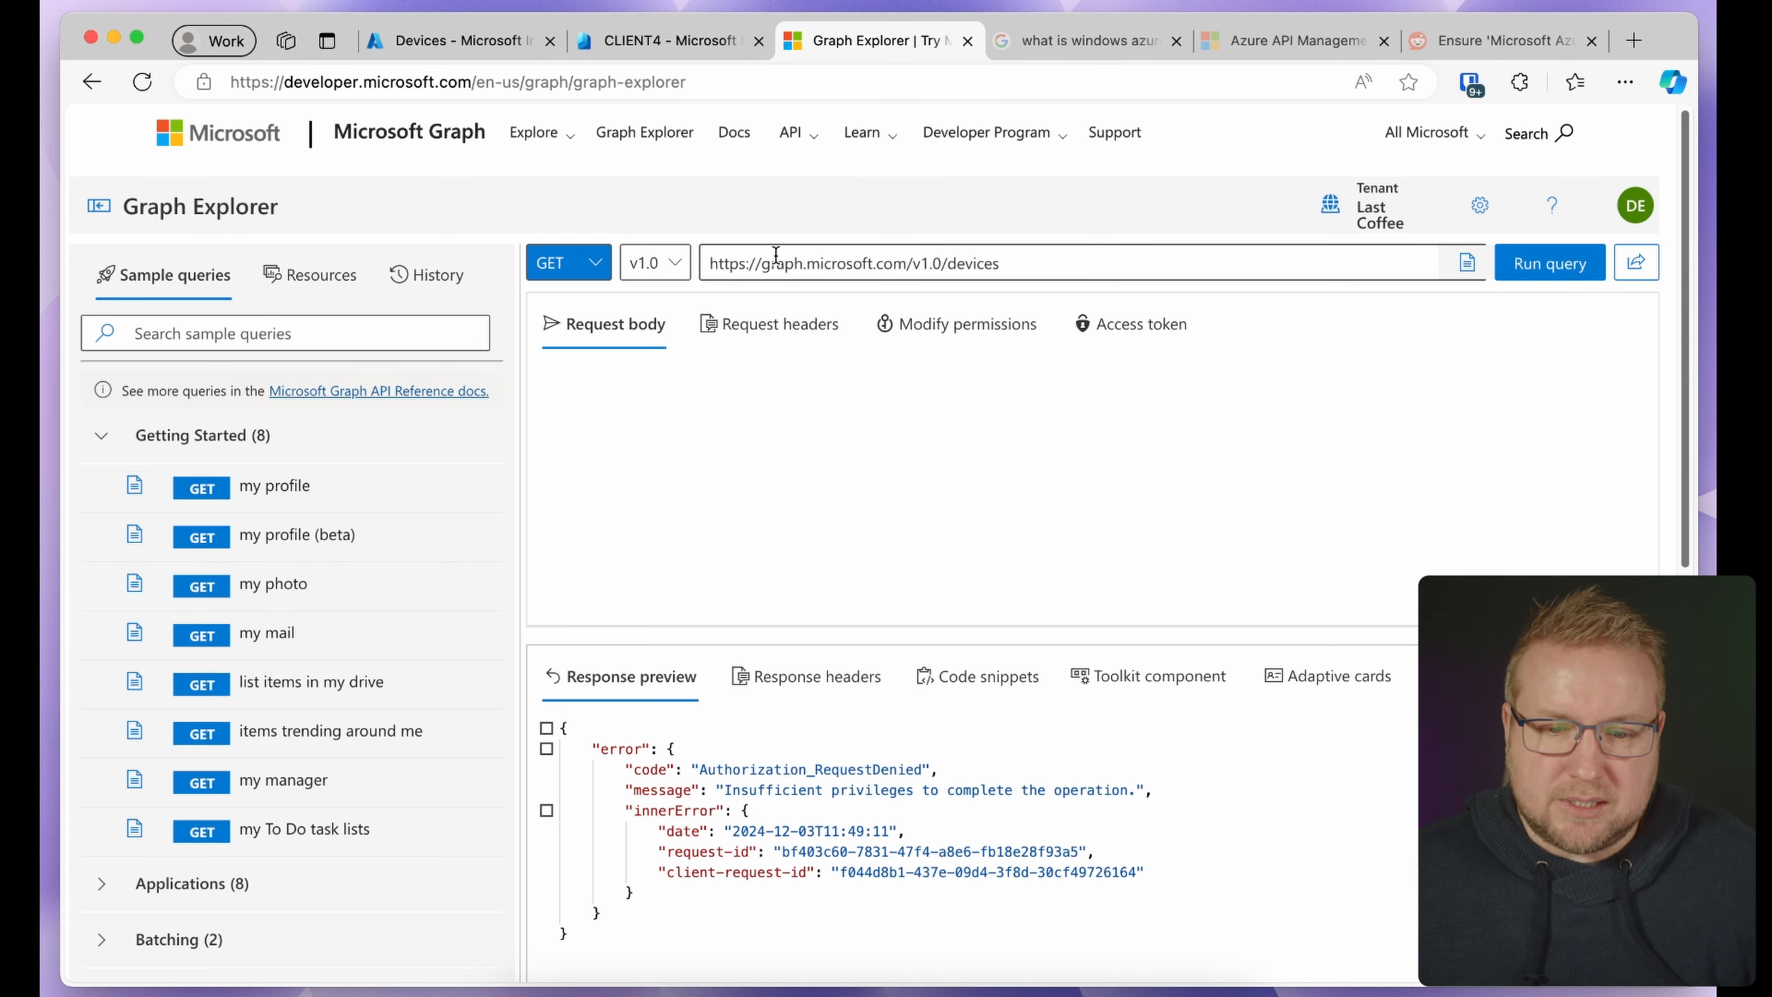
Run the 'list azure ad devices' sample query, which returns 403 Forbidden
click(480, 333)
text(device)
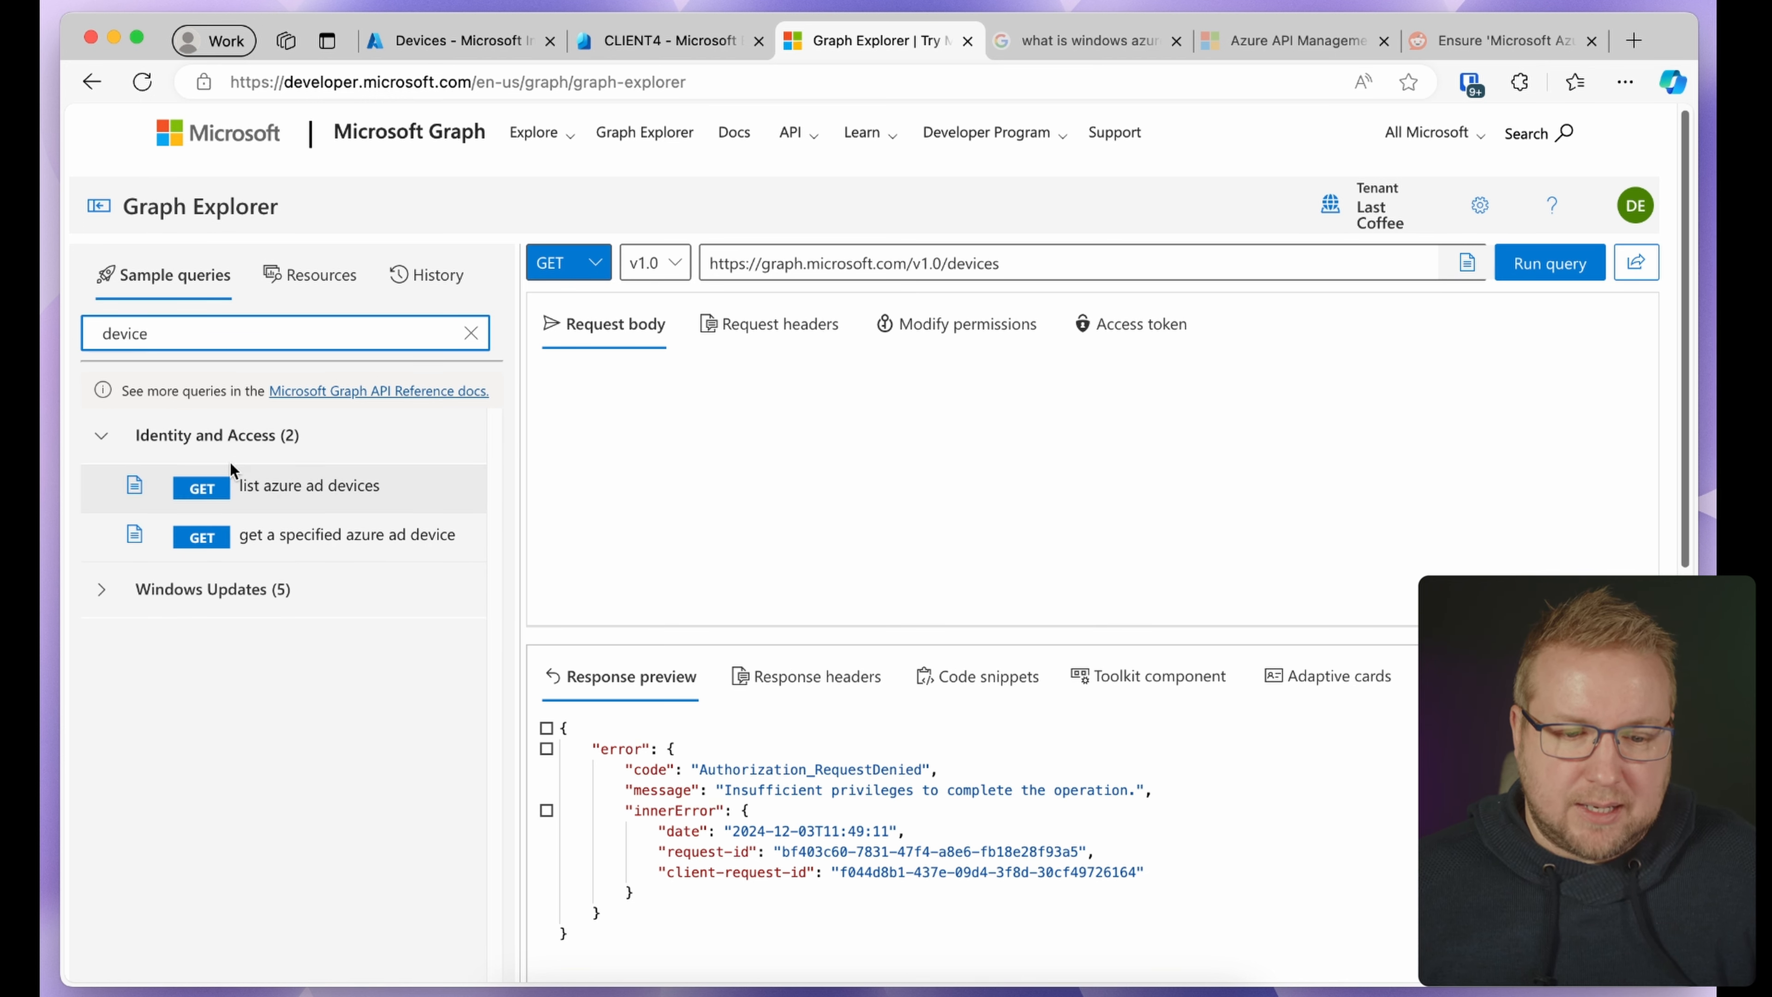
click(194, 496)
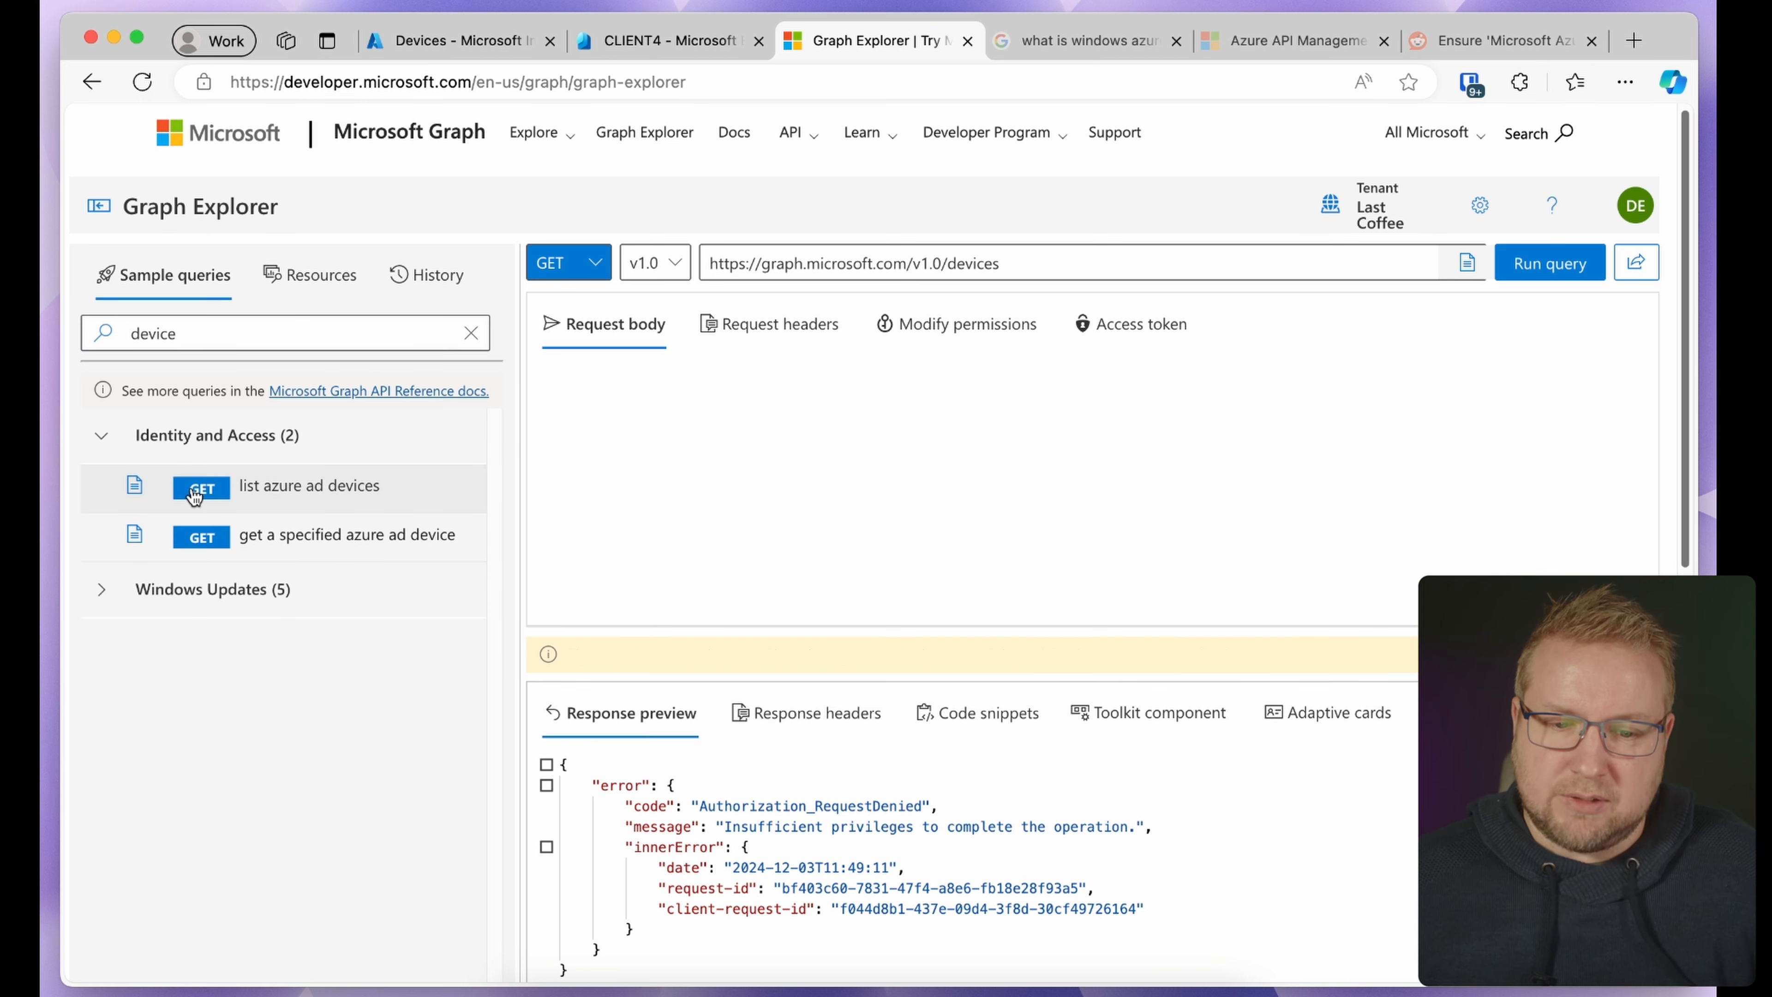
click(1520, 263)
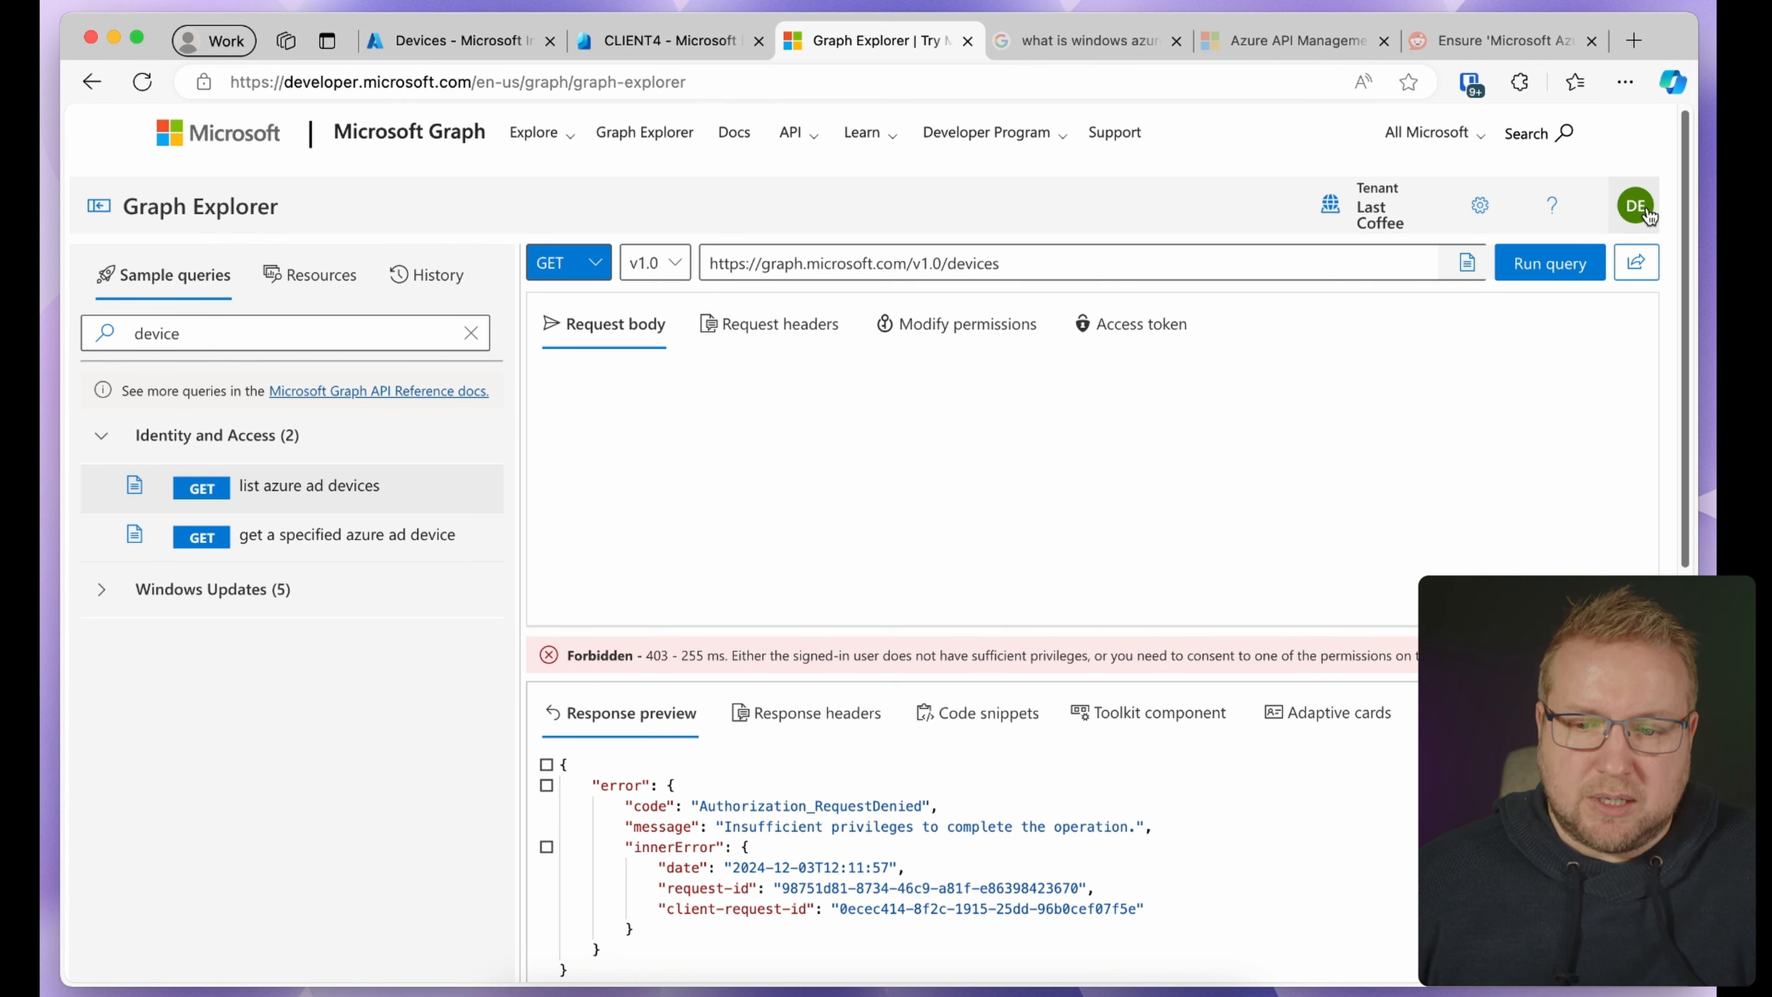
Filter the consent permissions list for 'direct' to show the Directory permissions
click(1640, 210)
click(1489, 358)
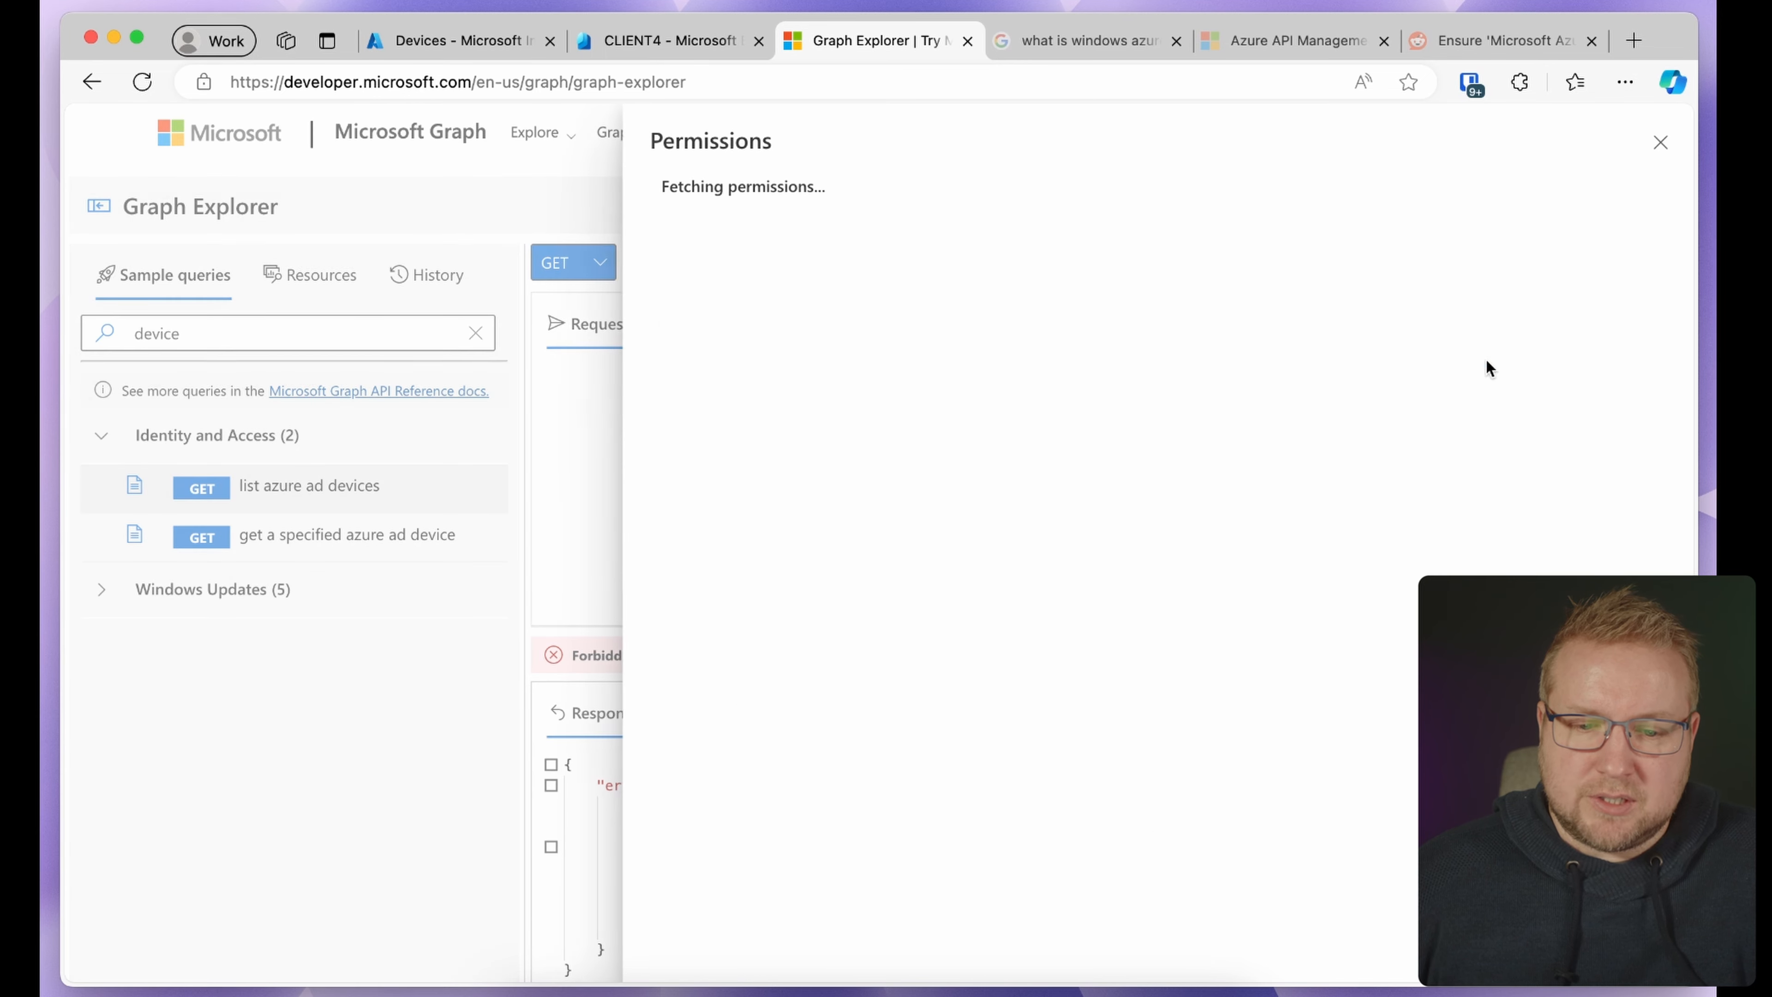
click(825, 238)
text(de)
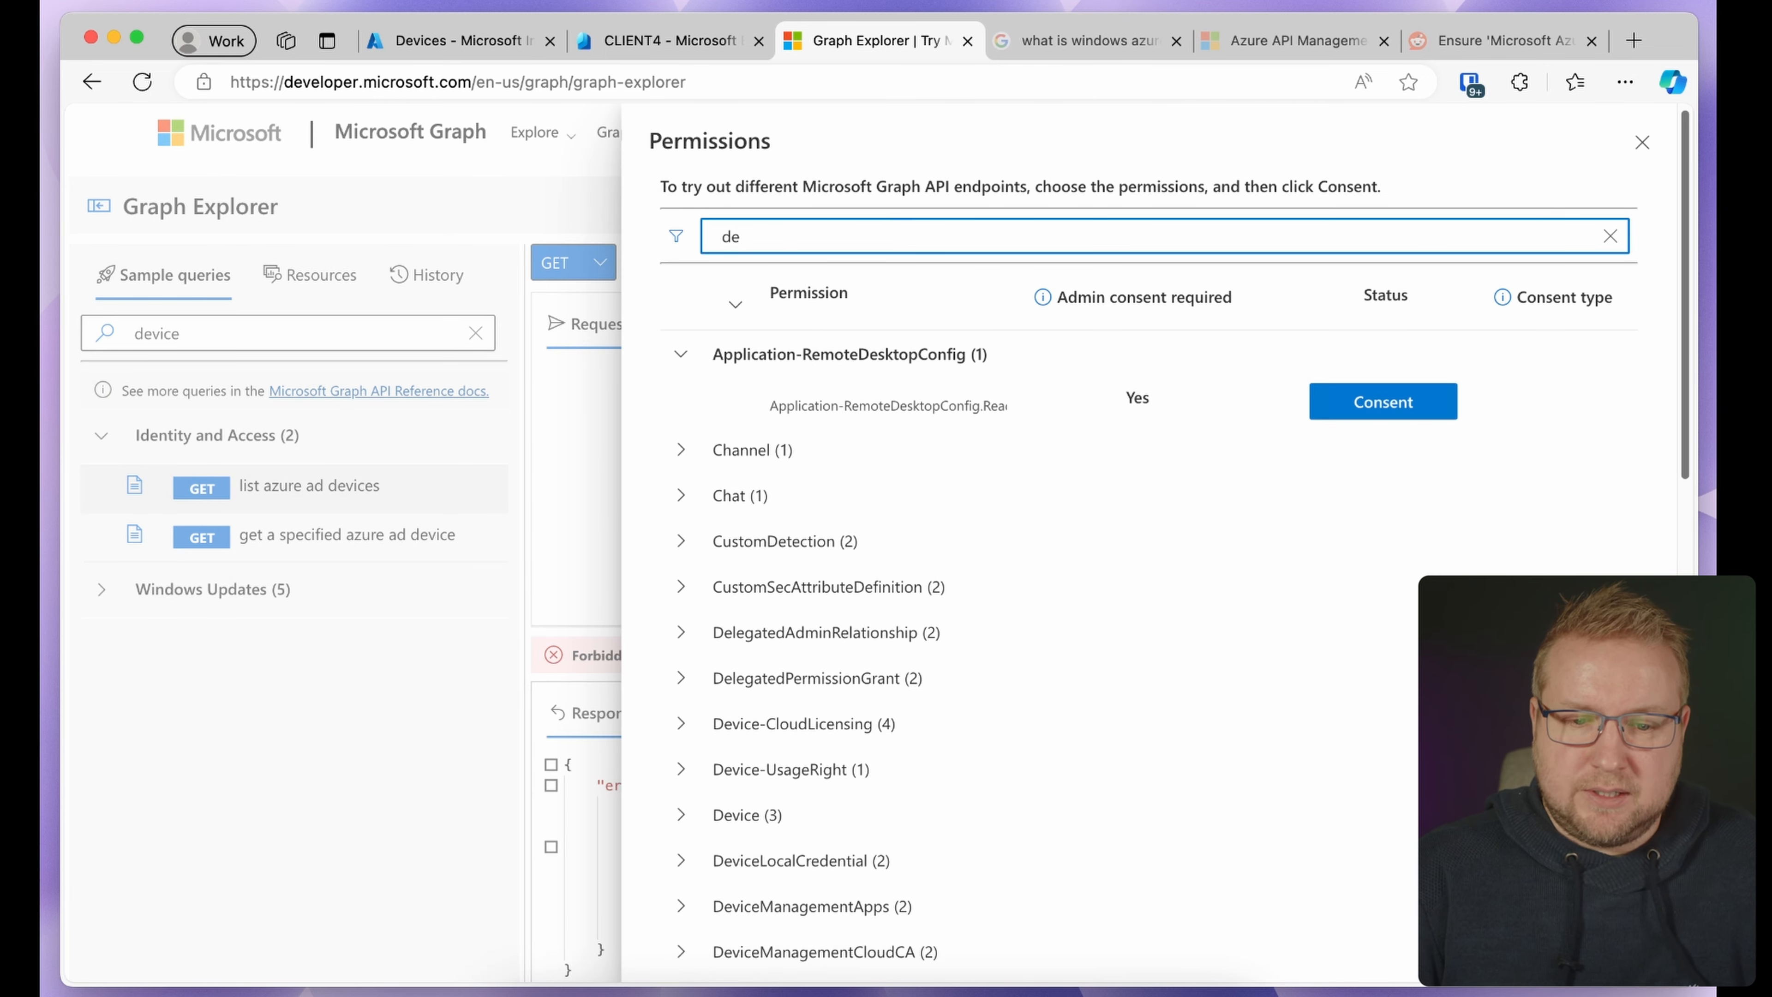
text(vice)
key(super+a)
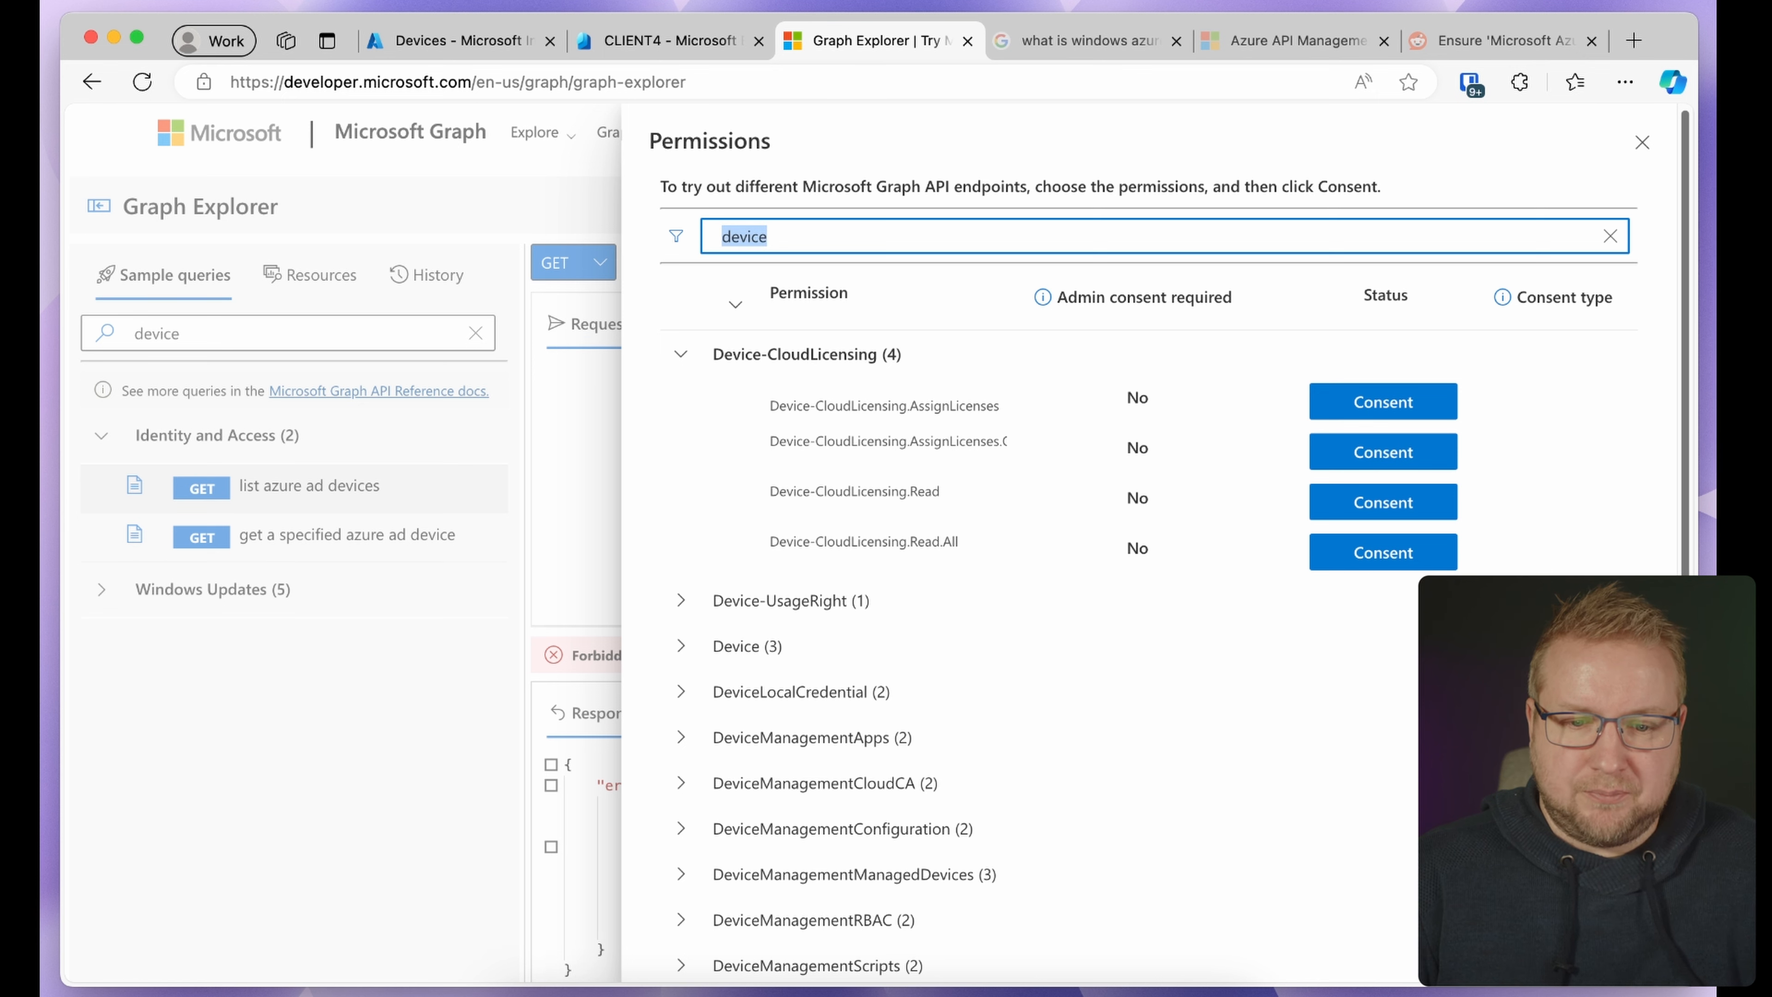
text(read)
key(BackSpace)
text(direct)
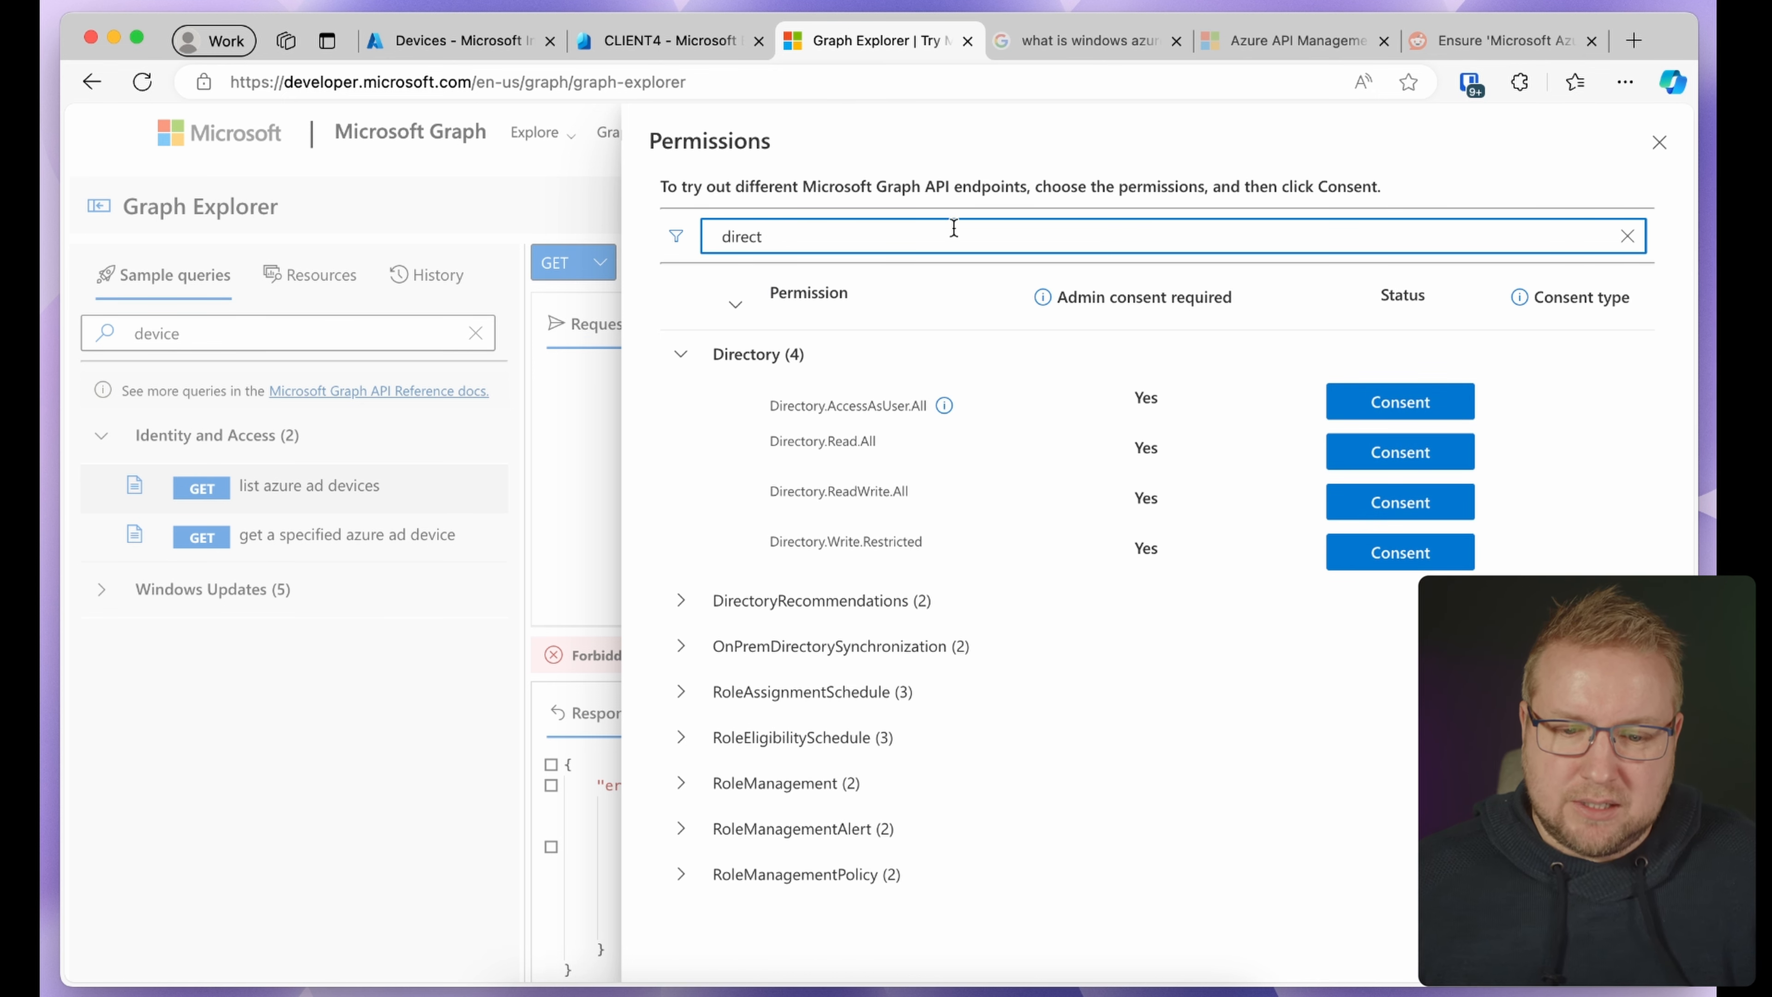
Sign in and consent to Directory.ReadWrite.All on behalf of the organisation
click(1401, 501)
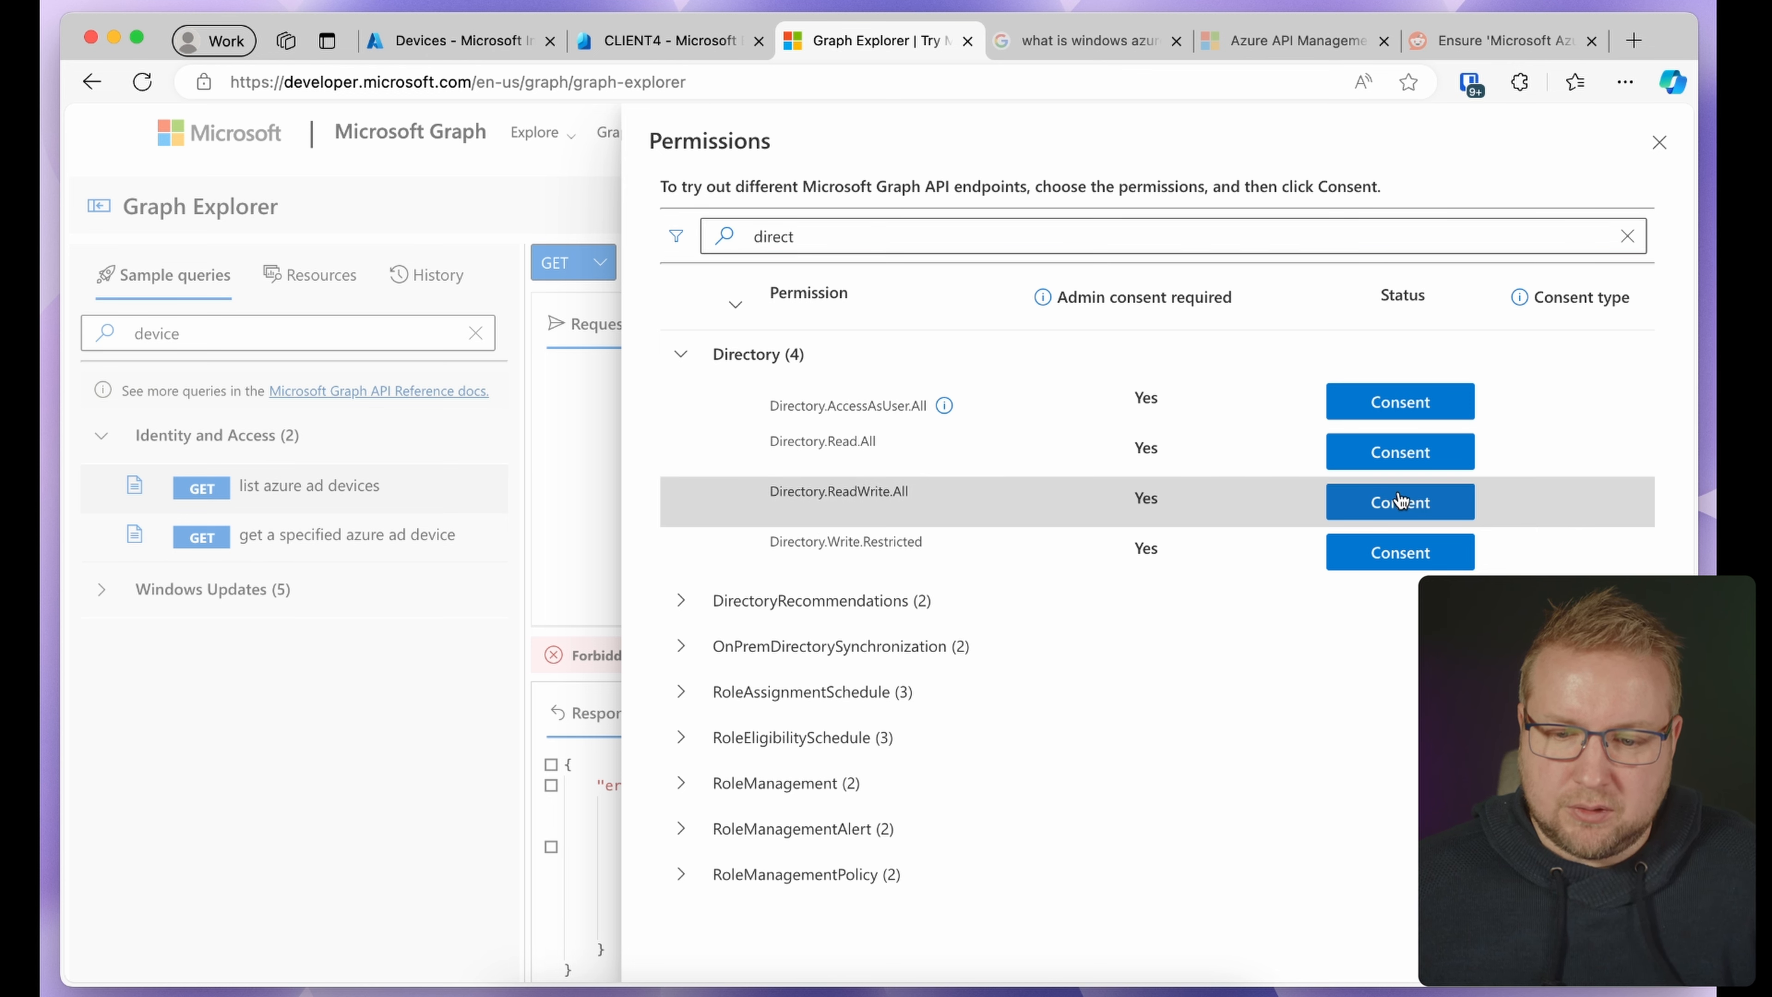
text(•••••••)
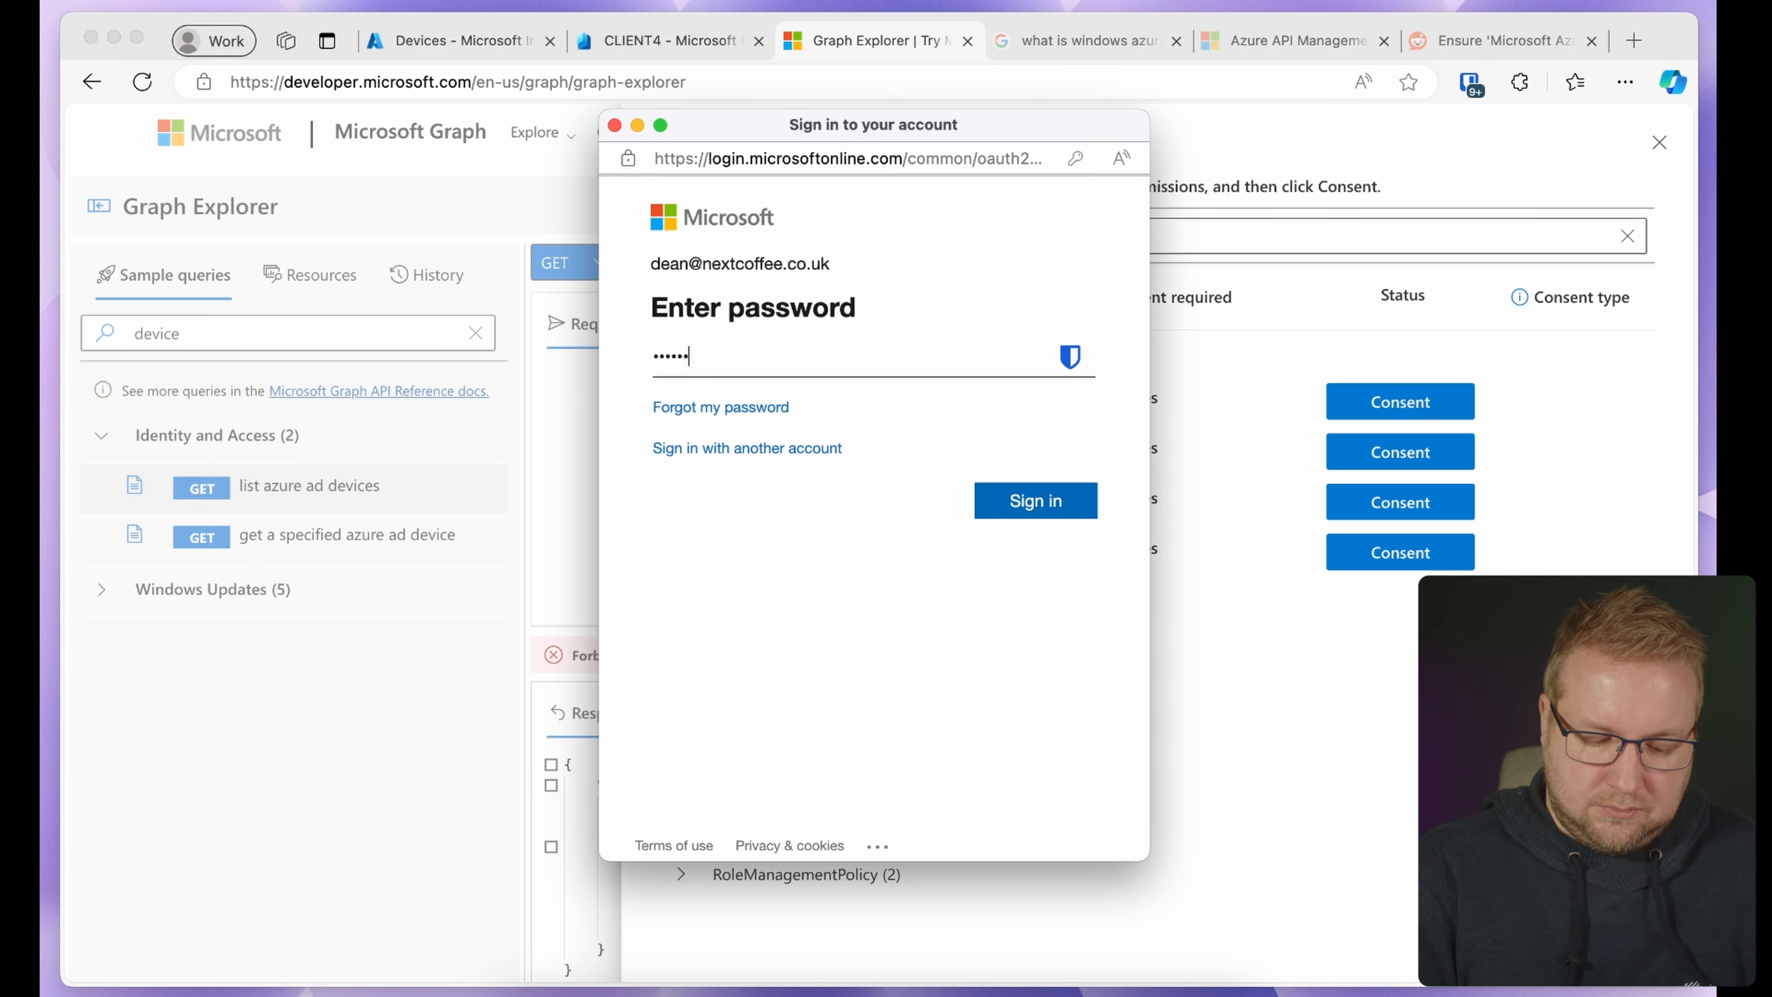
key(Return)
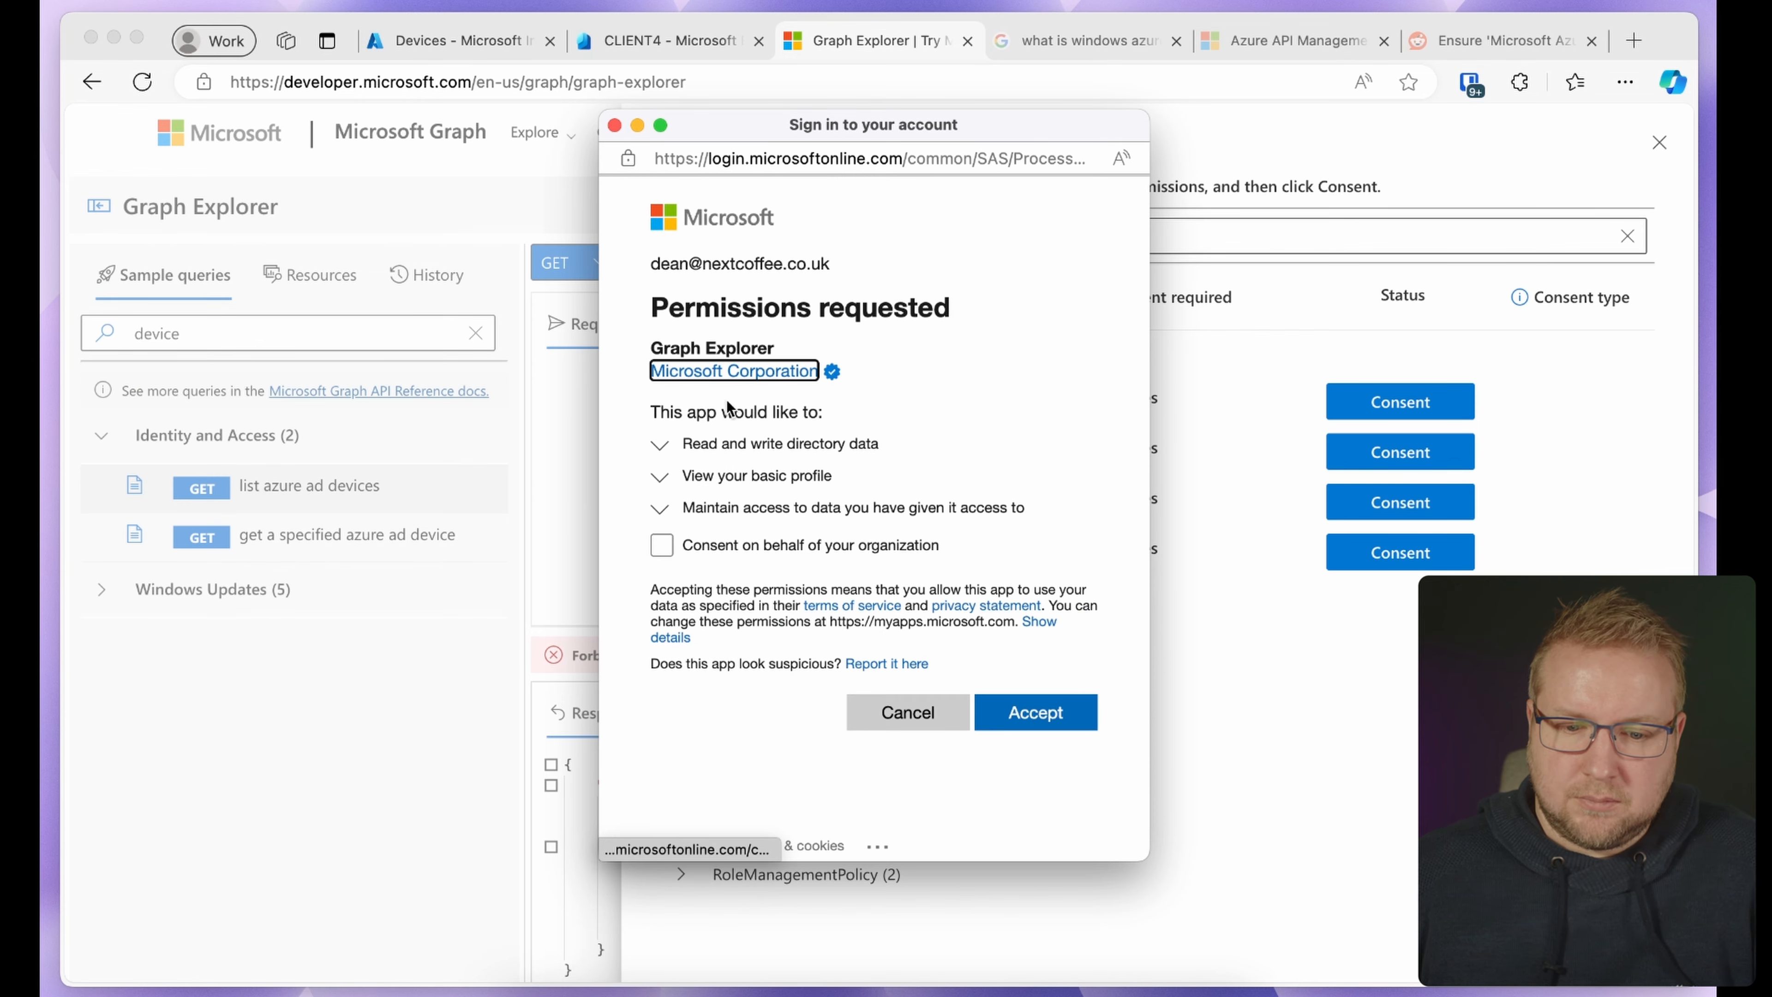
click(807, 546)
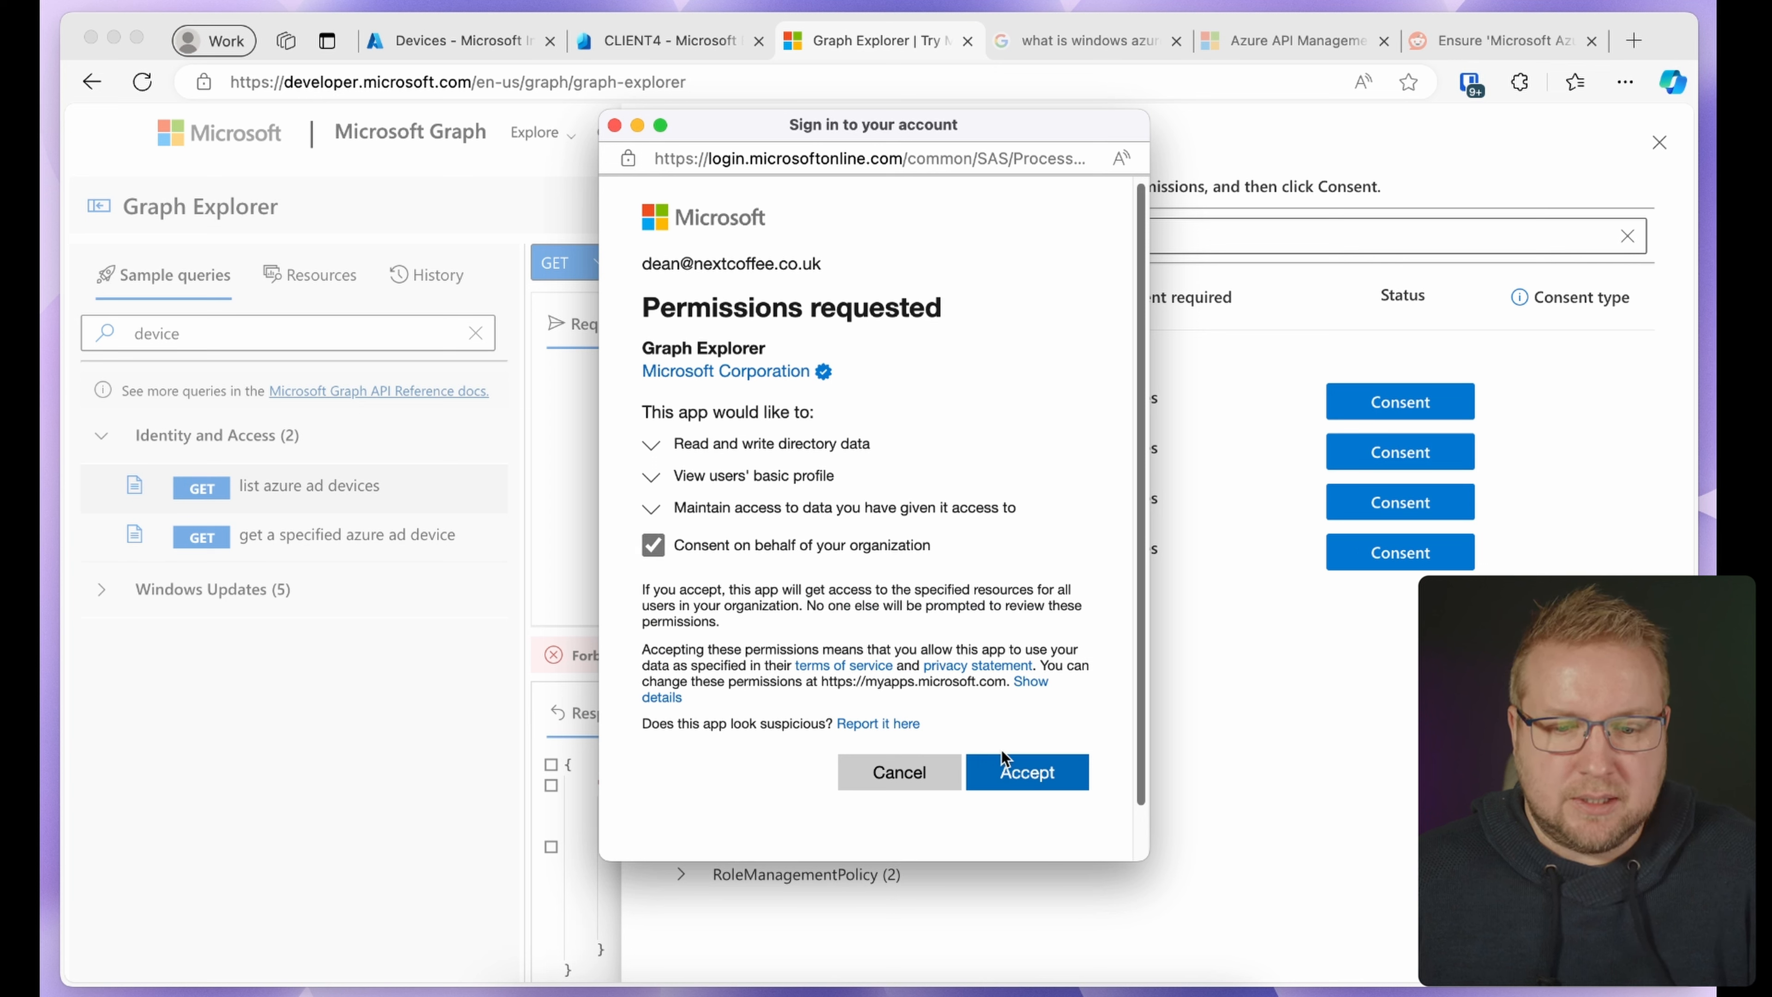
click(1032, 780)
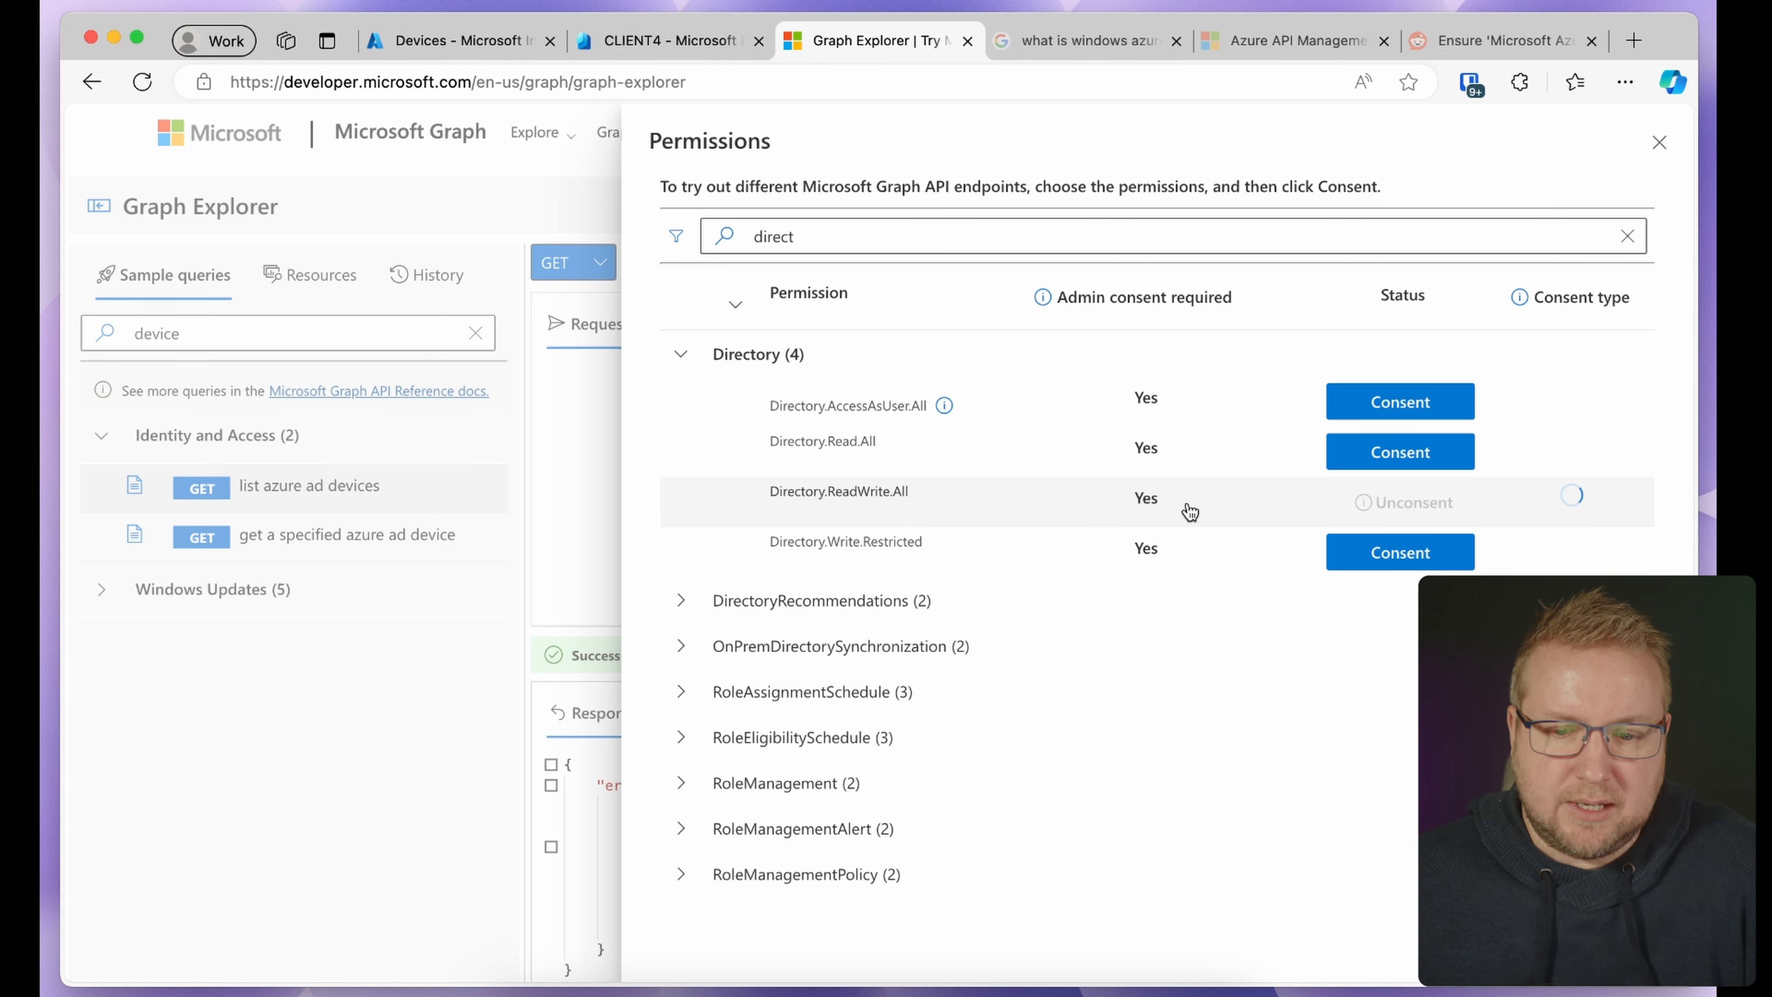
mouse_move(1377, 508)
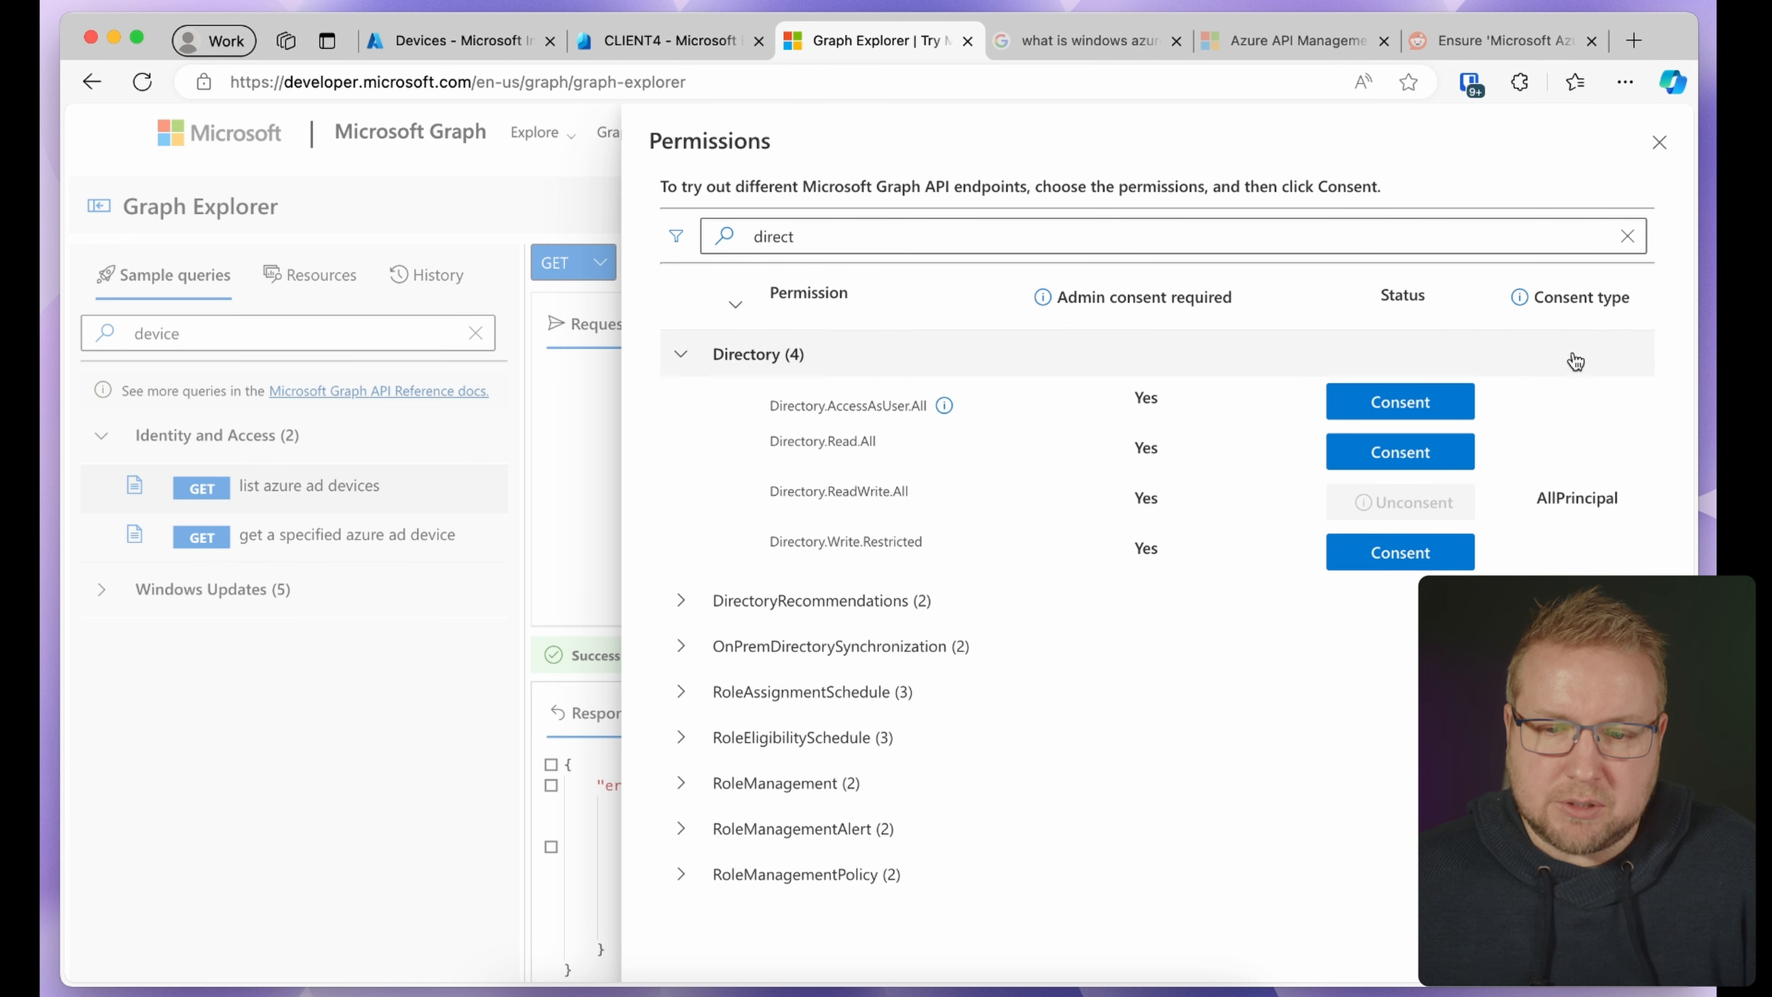
click(1661, 143)
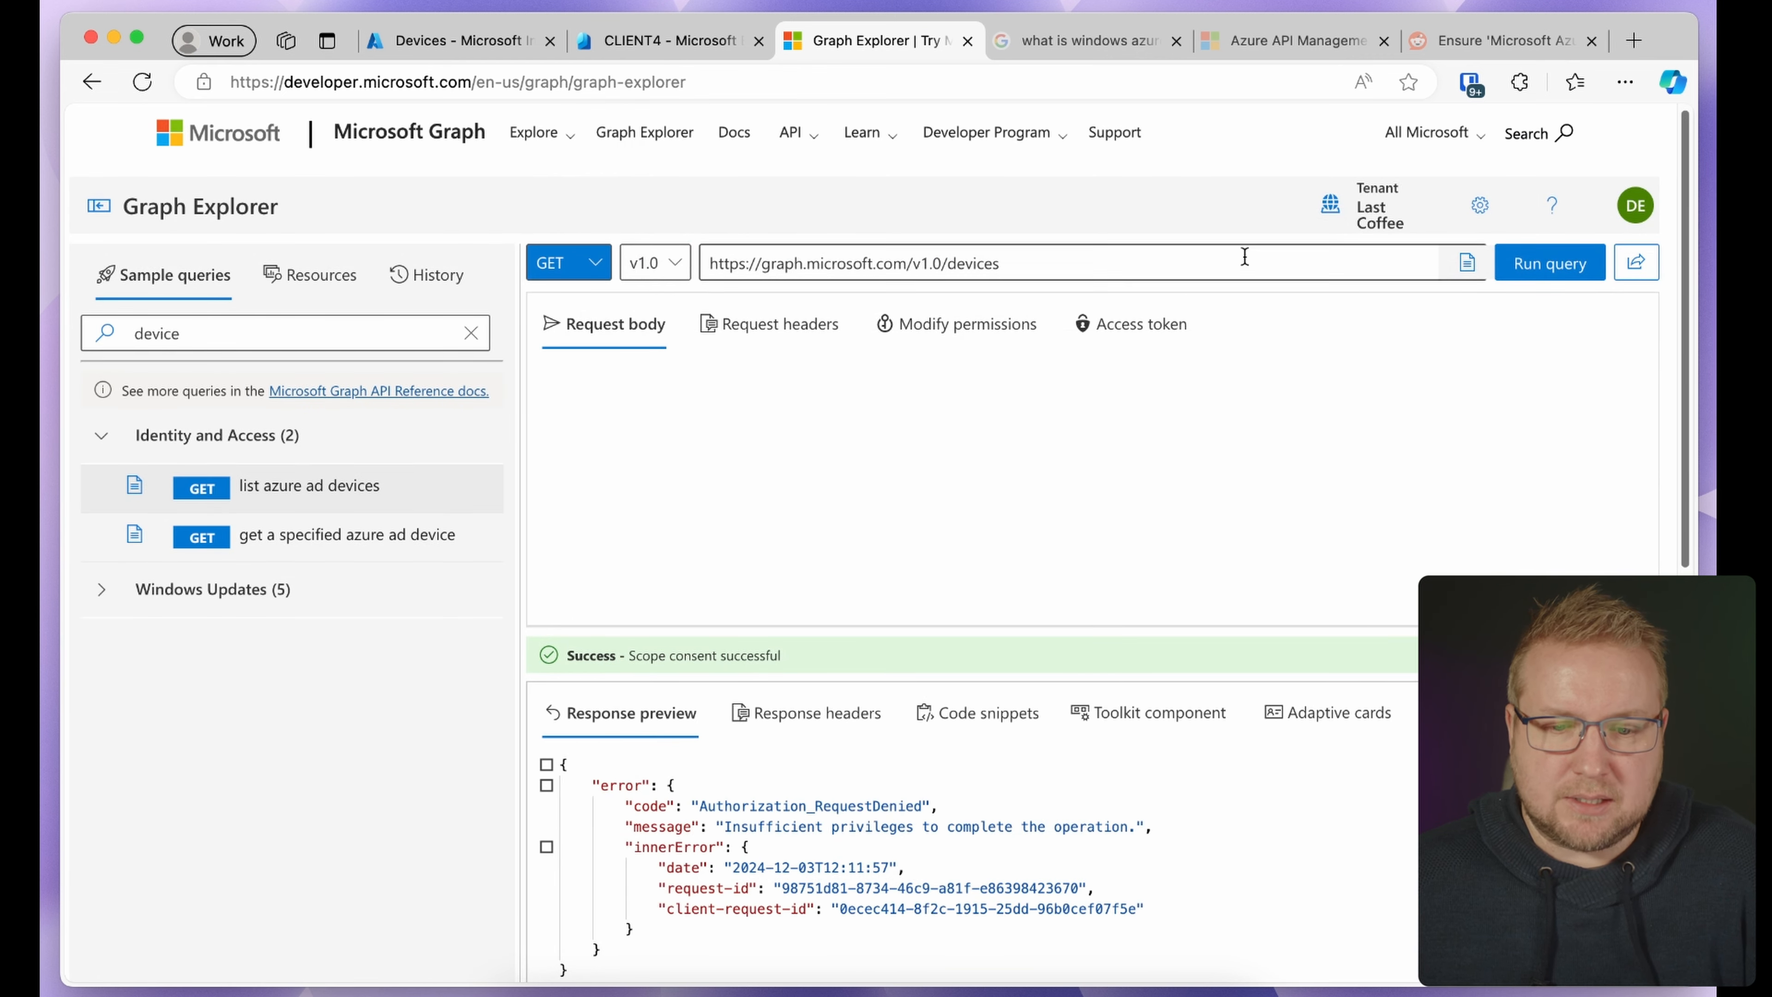
click(1544, 264)
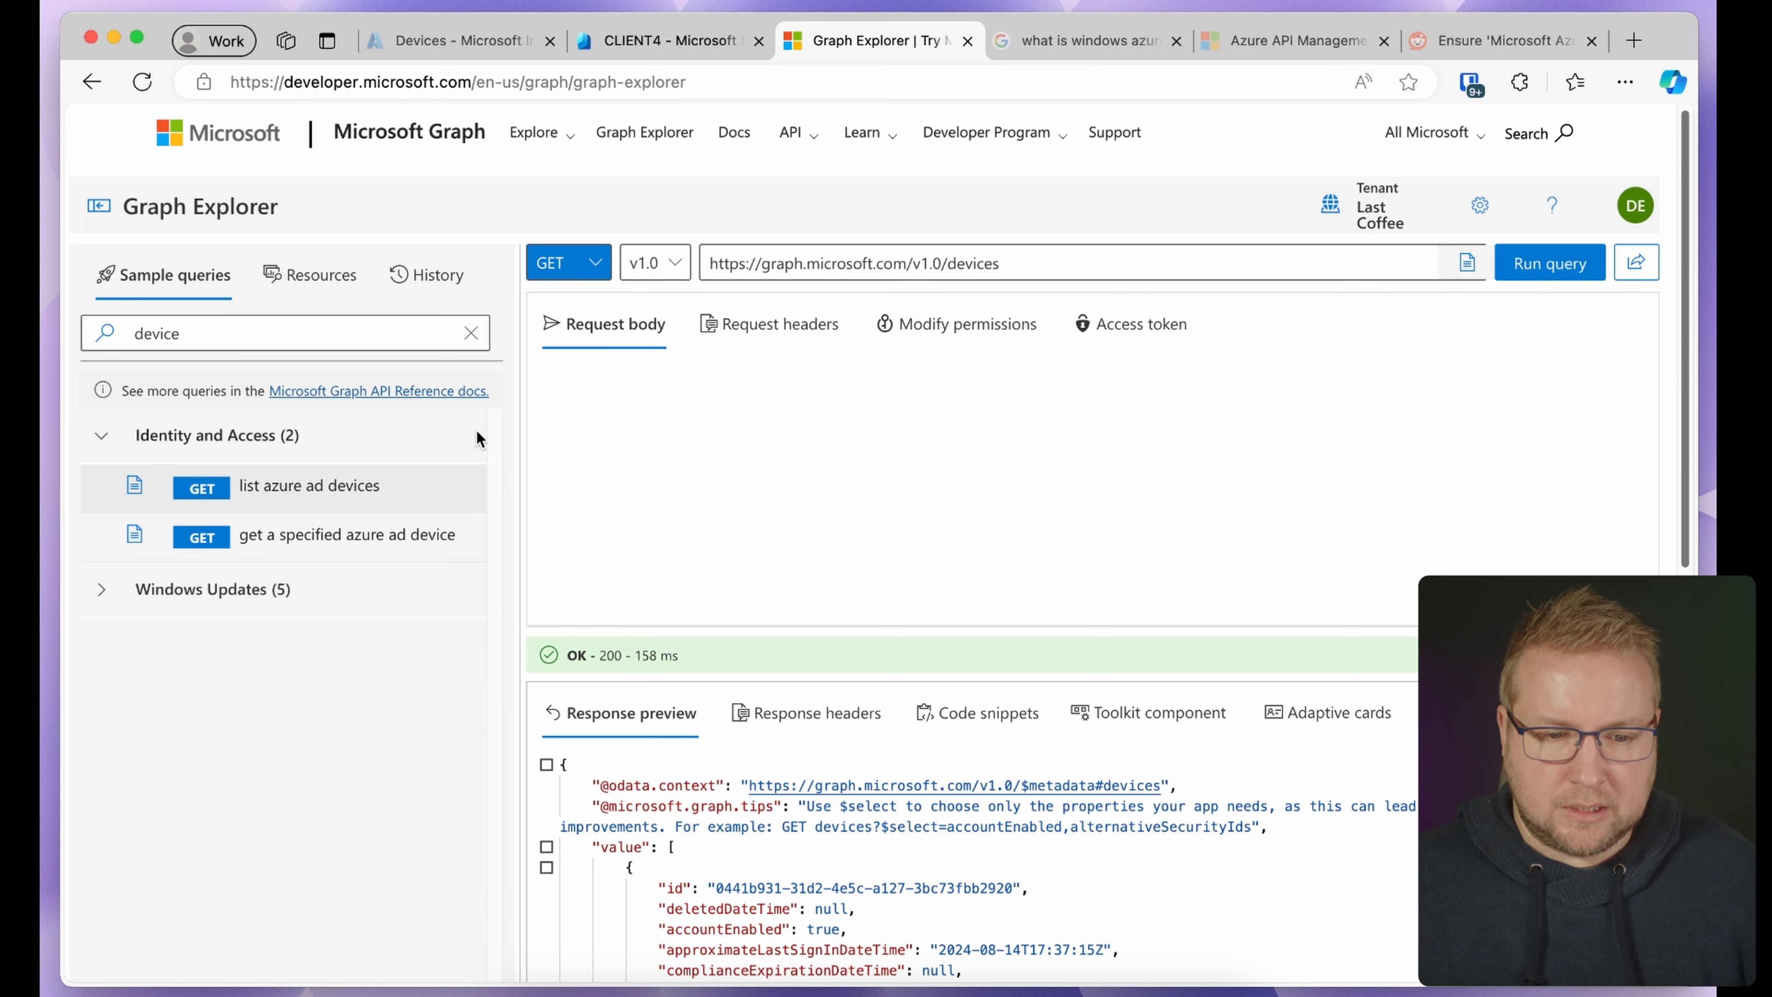
click(210, 540)
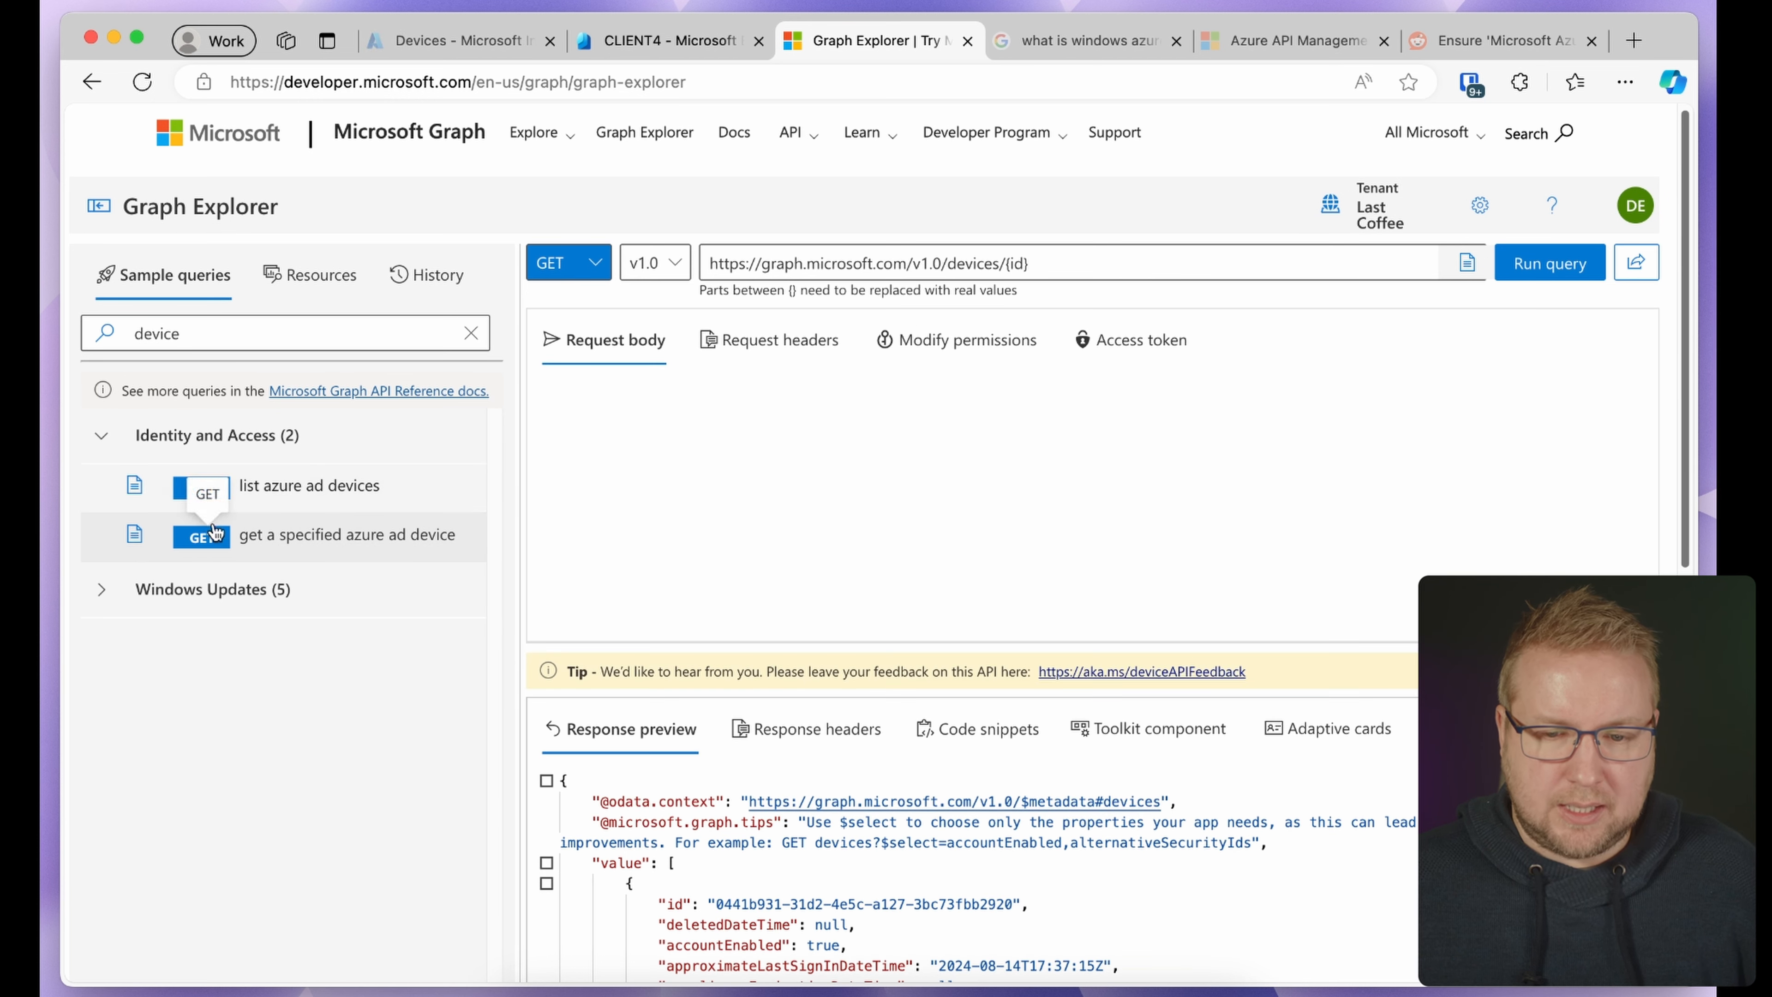
click(1059, 264)
key(BackSpace)
key(BackSpace)
key(BackSpace)
key(BackSpace)
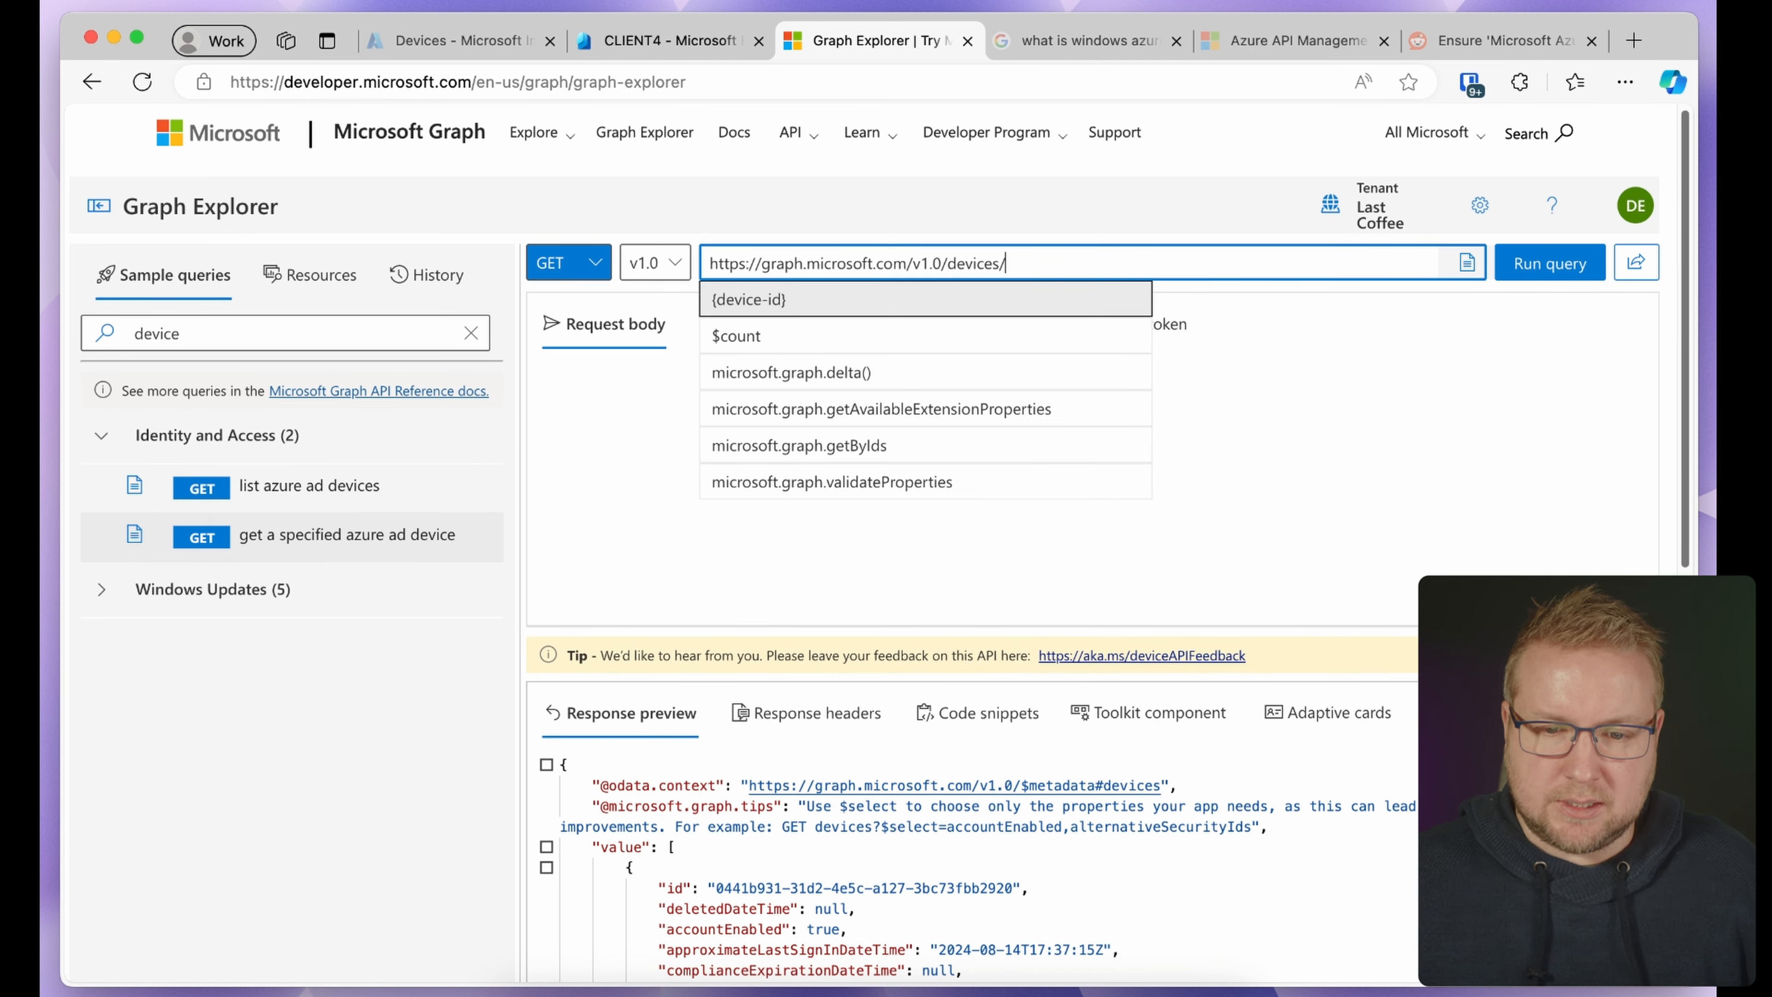
text(332390c3-217e-4320-a91e-ffdc15b3eceb)
click(1527, 271)
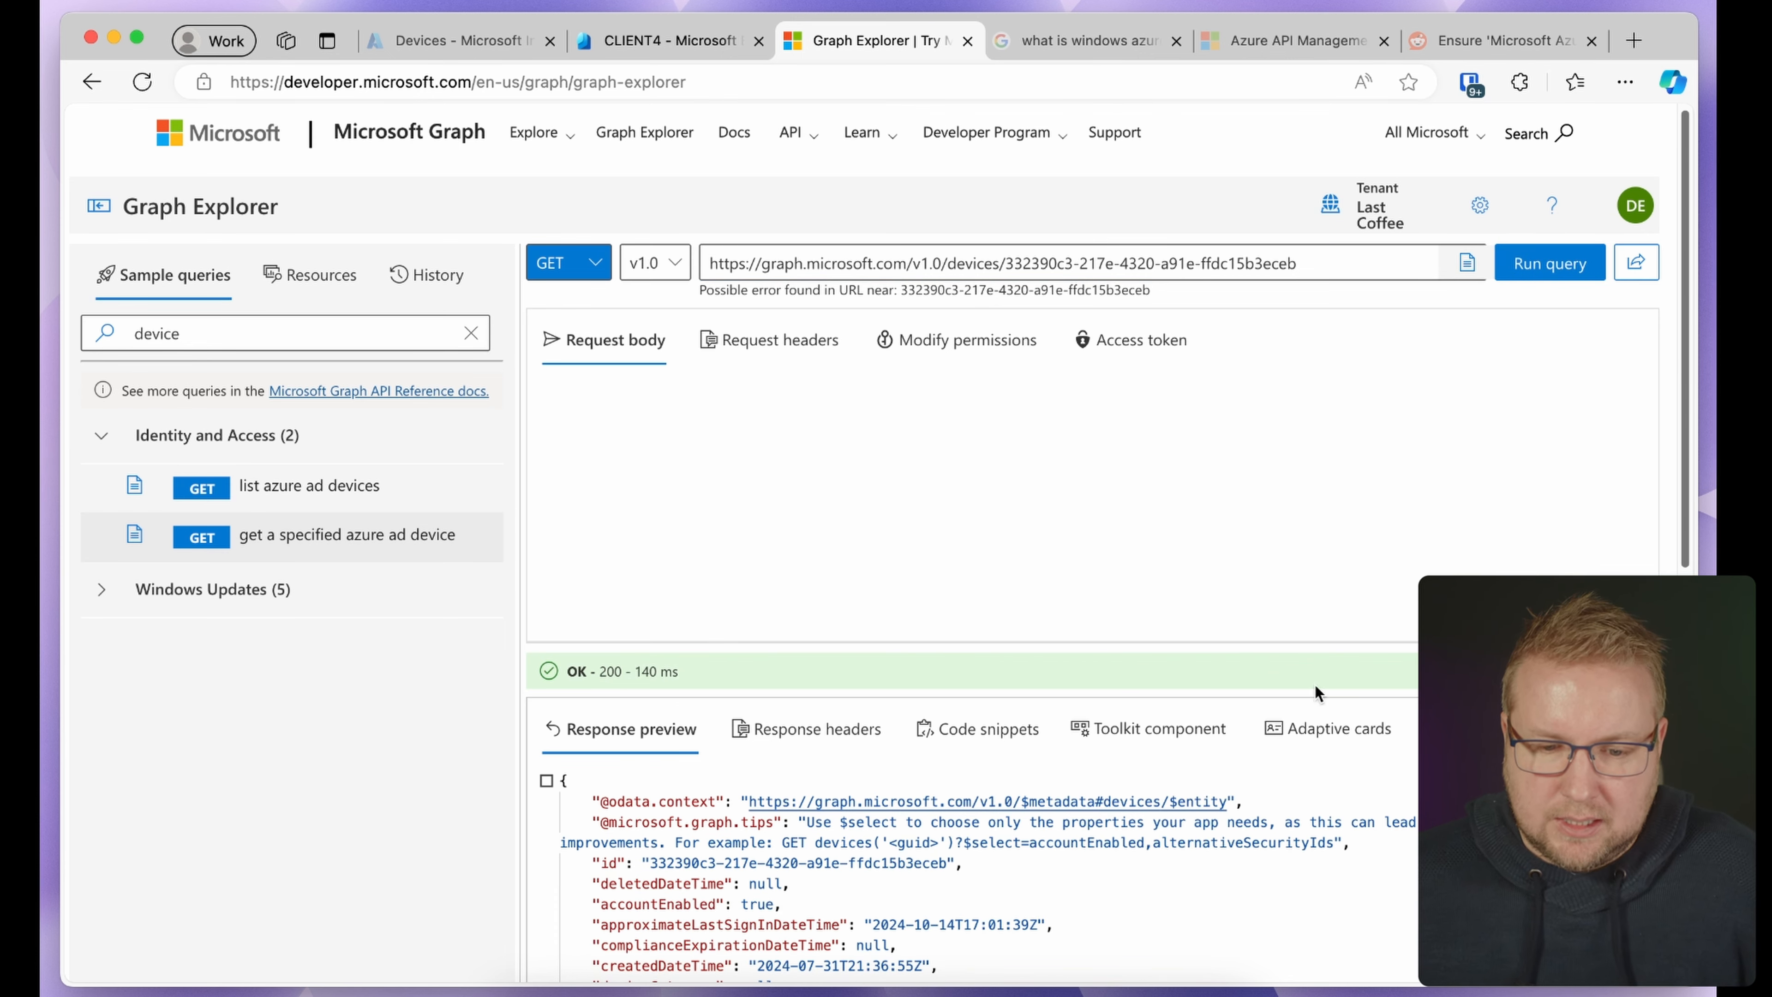
scroll(1054, 731, down, 5)
scroll(1054, 731, up, 2)
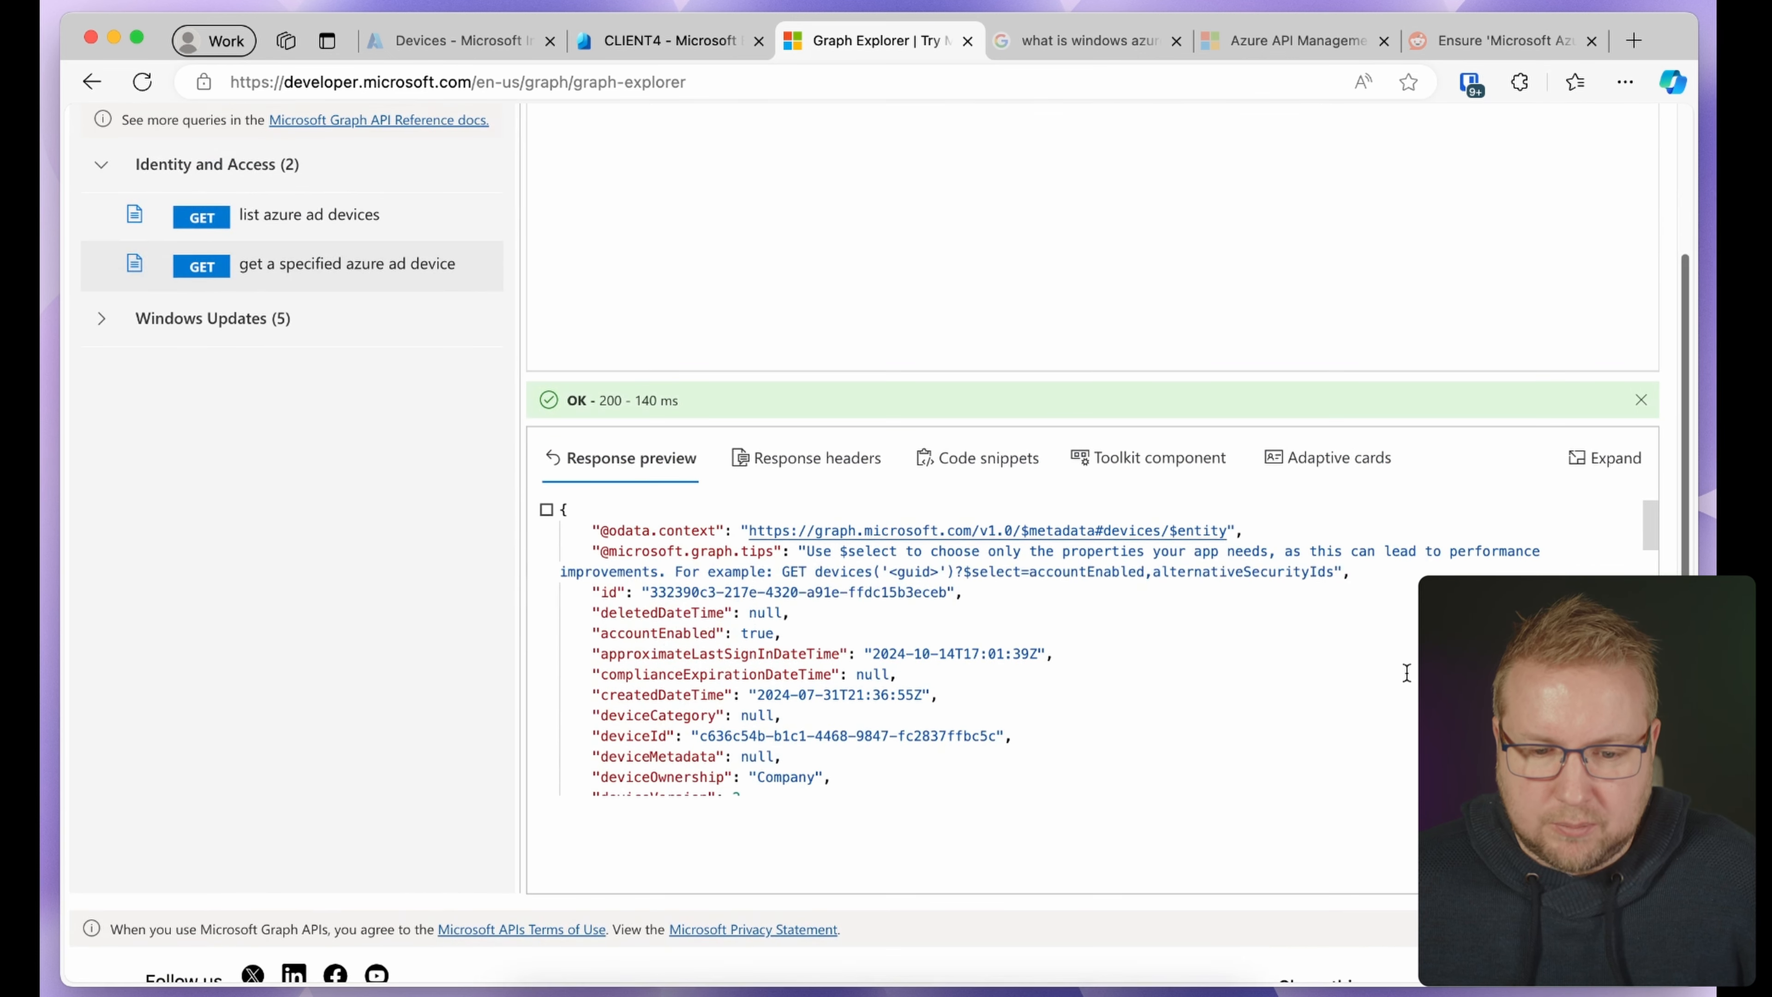
scroll(979, 654, down, 10)
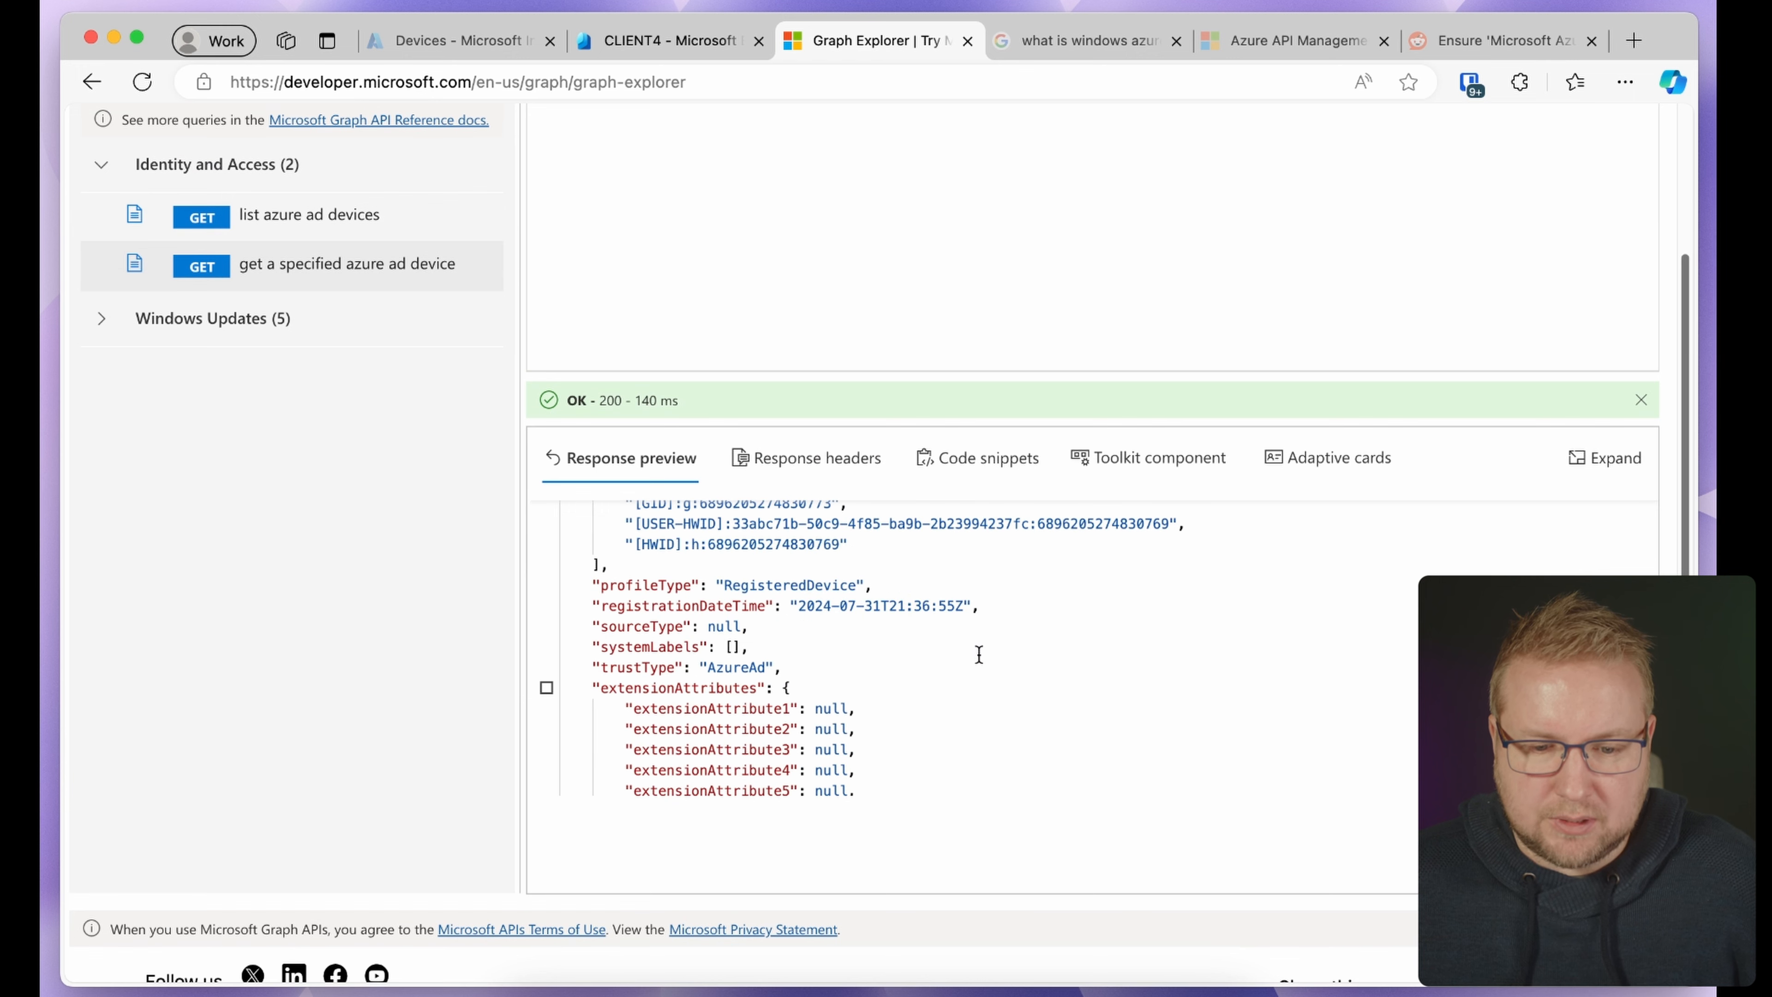
scroll(863, 690, down, 4)
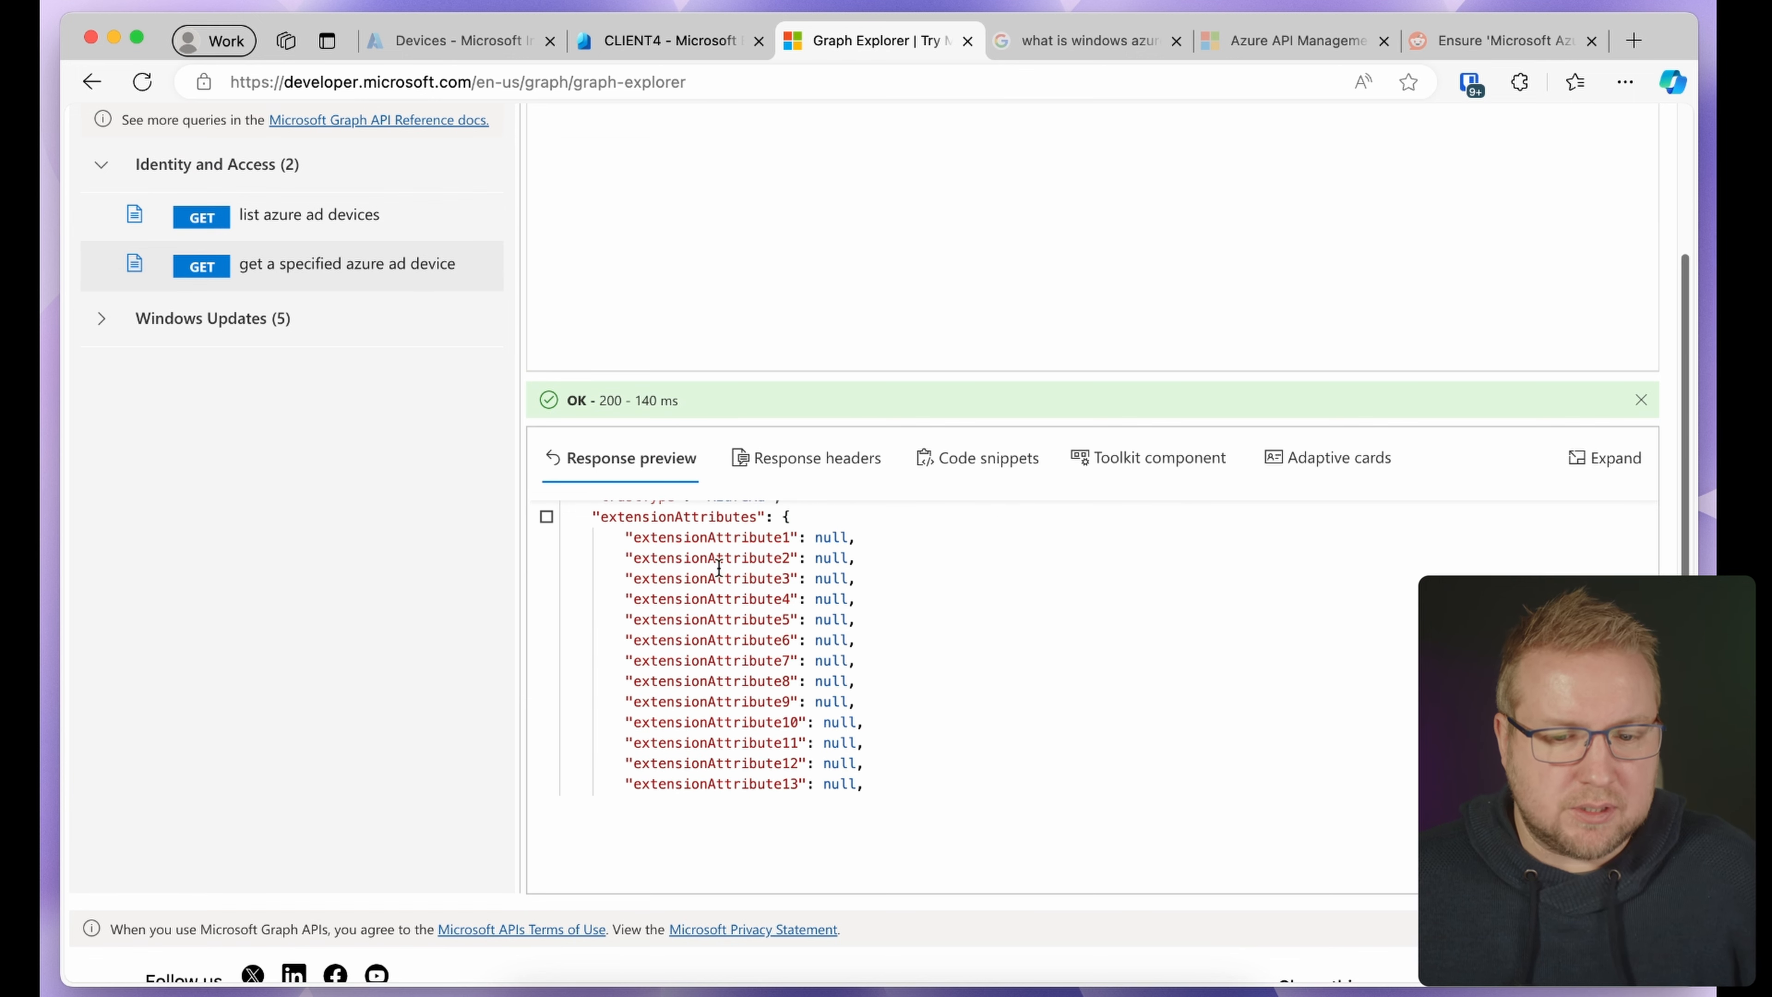
scroll(792, 525, down, 3)
scroll(823, 671, up, 7)
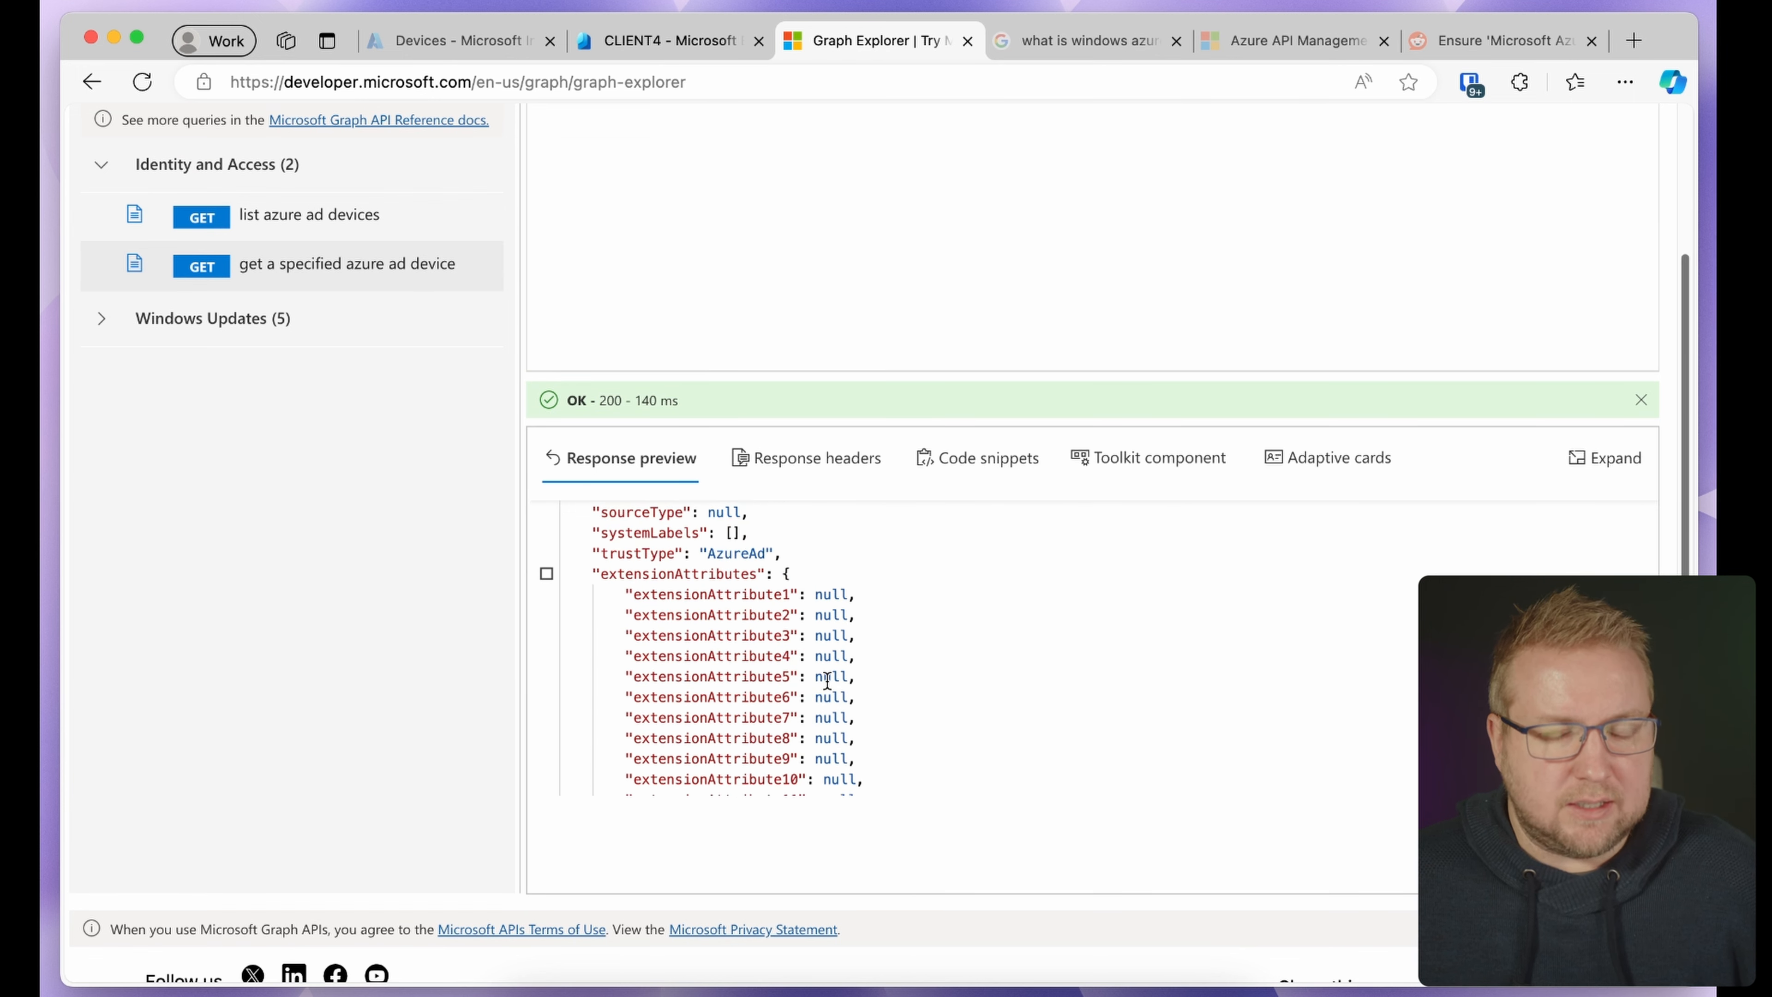
scroll(827, 680, up, 8)
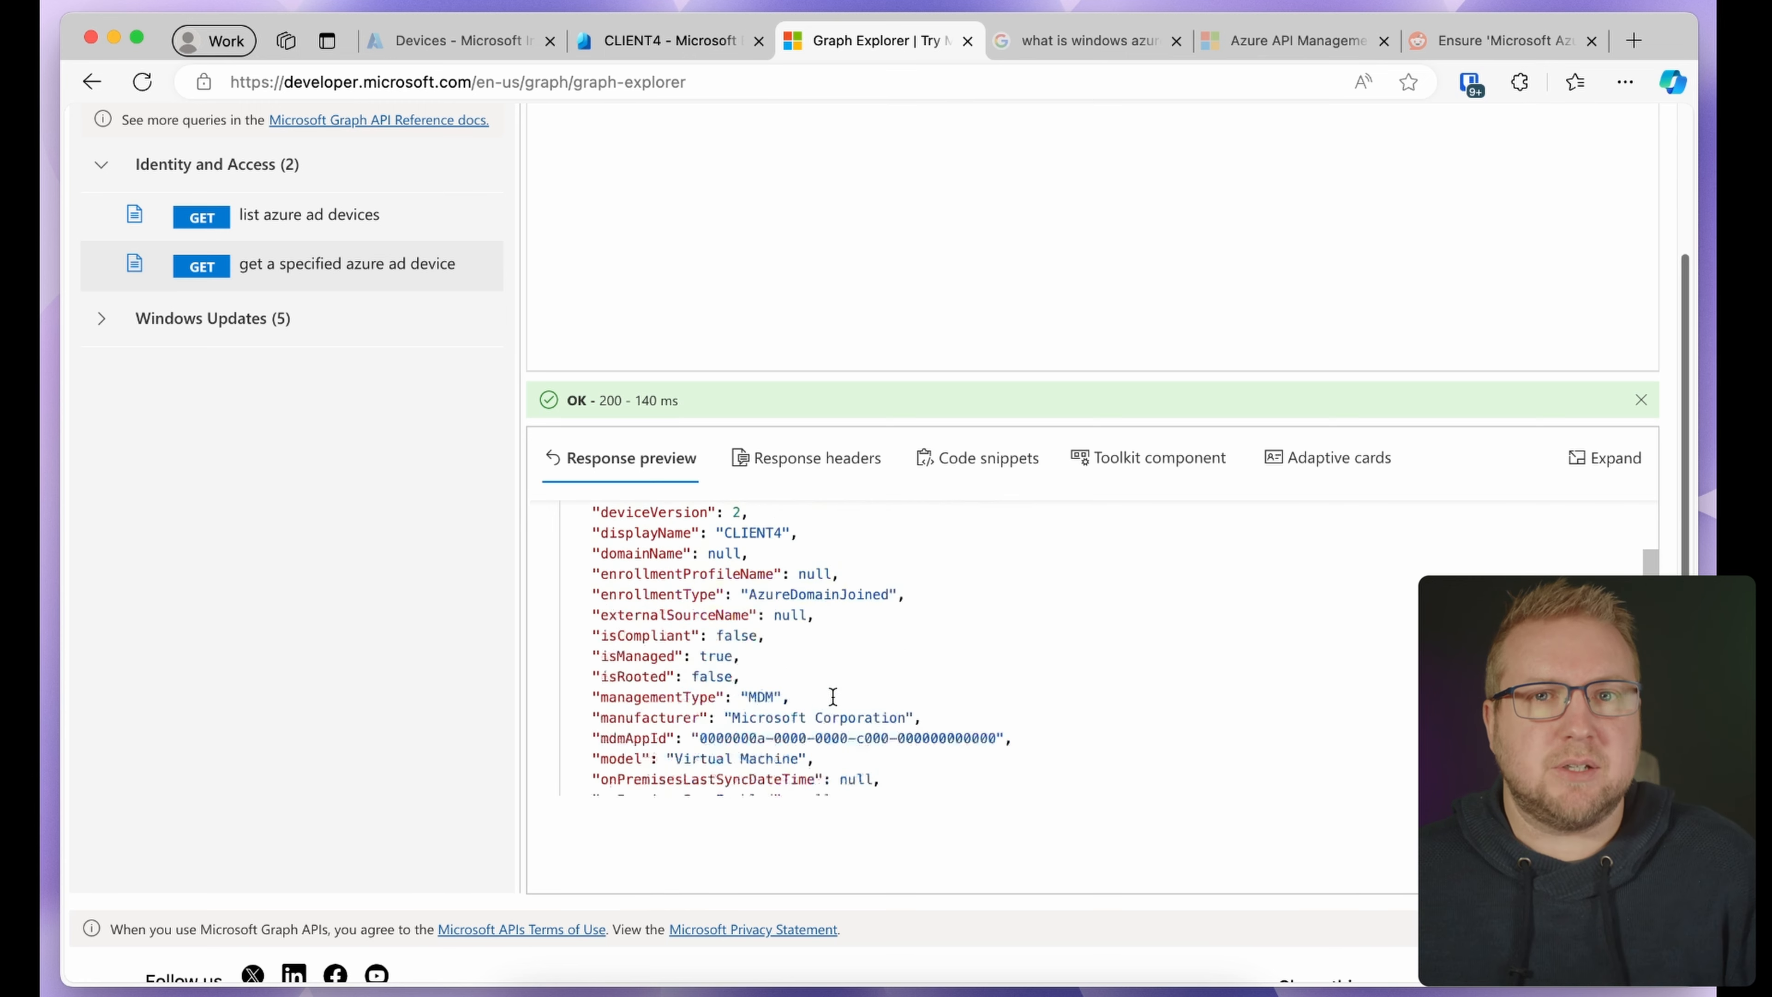
scroll(857, 700, up, 7)
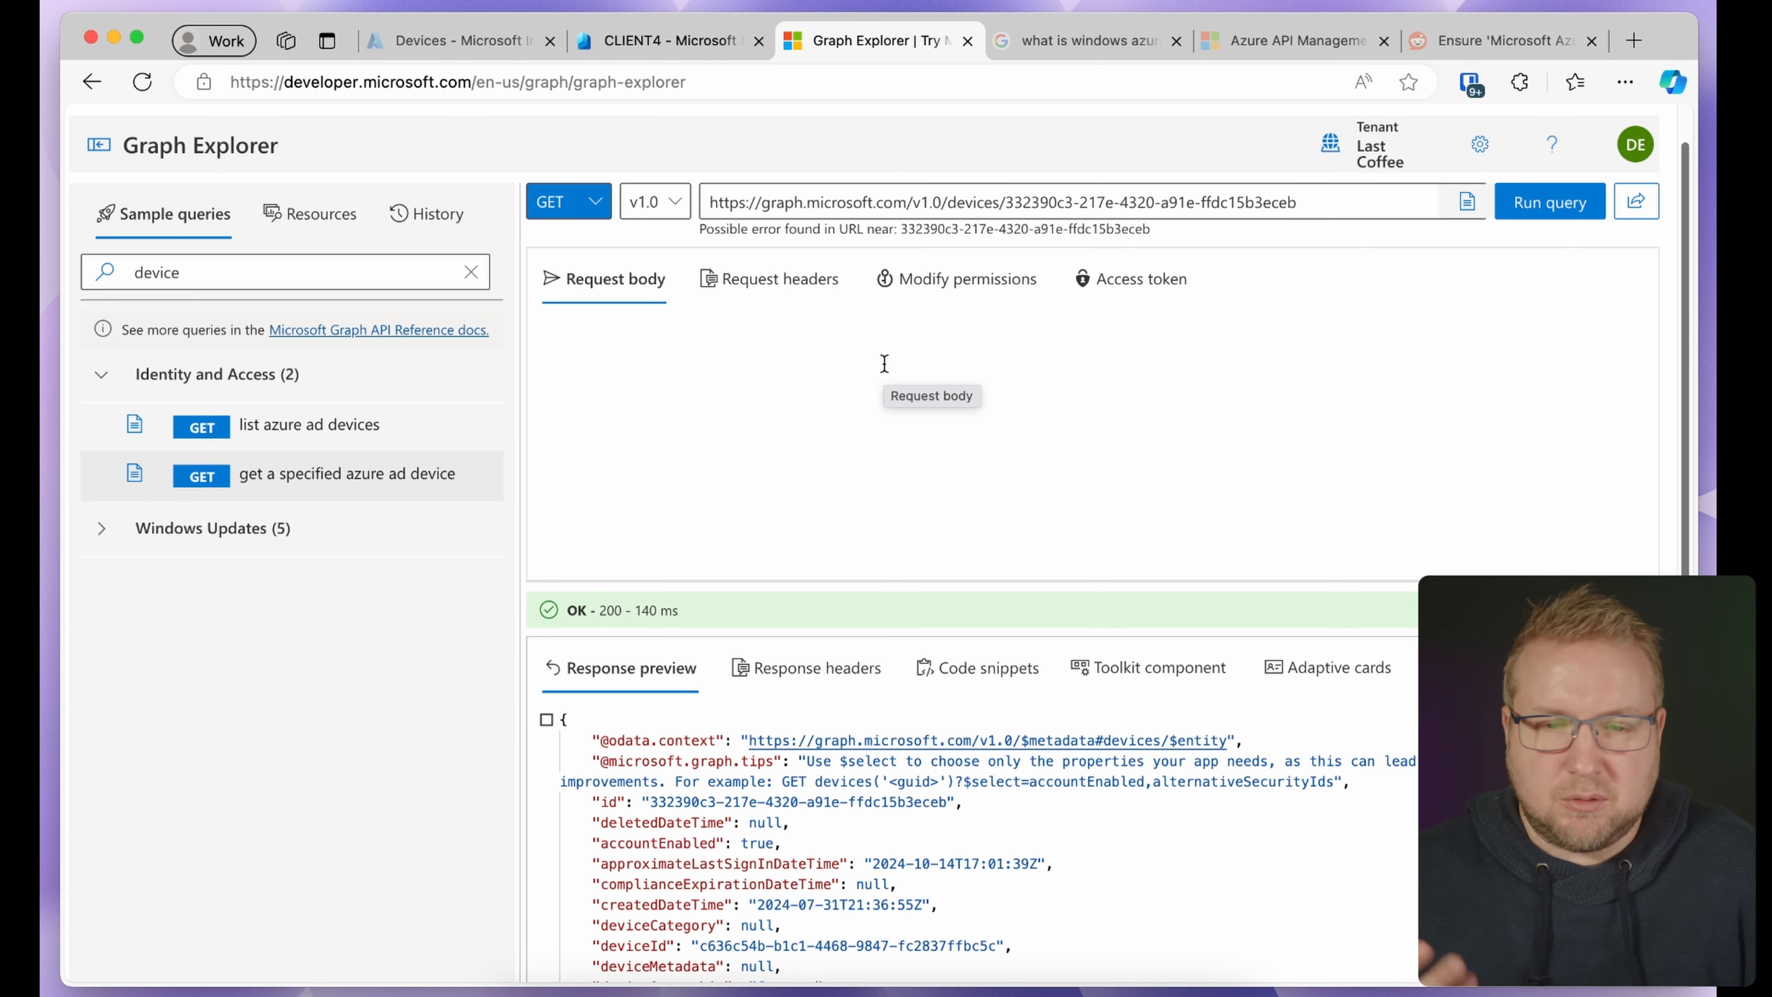
Change the method to PATCH and write a JSON body setting extensionAttribute1 to "PAW"
click(568, 201)
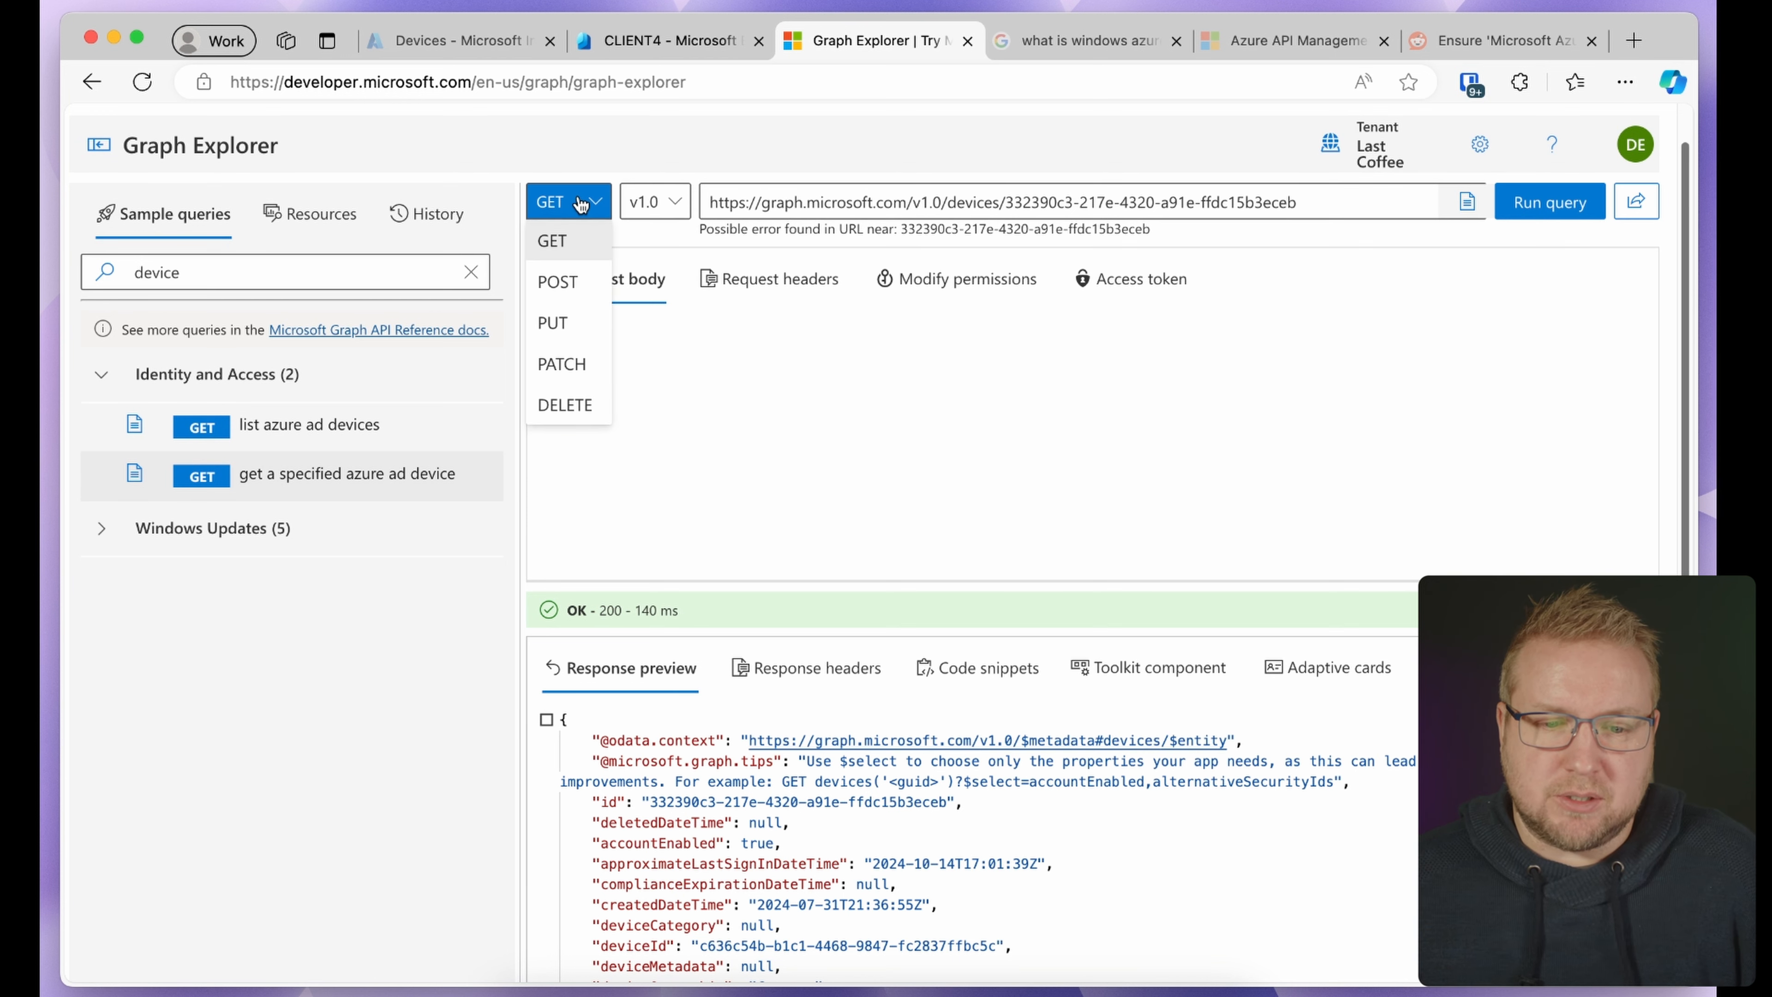
click(584, 362)
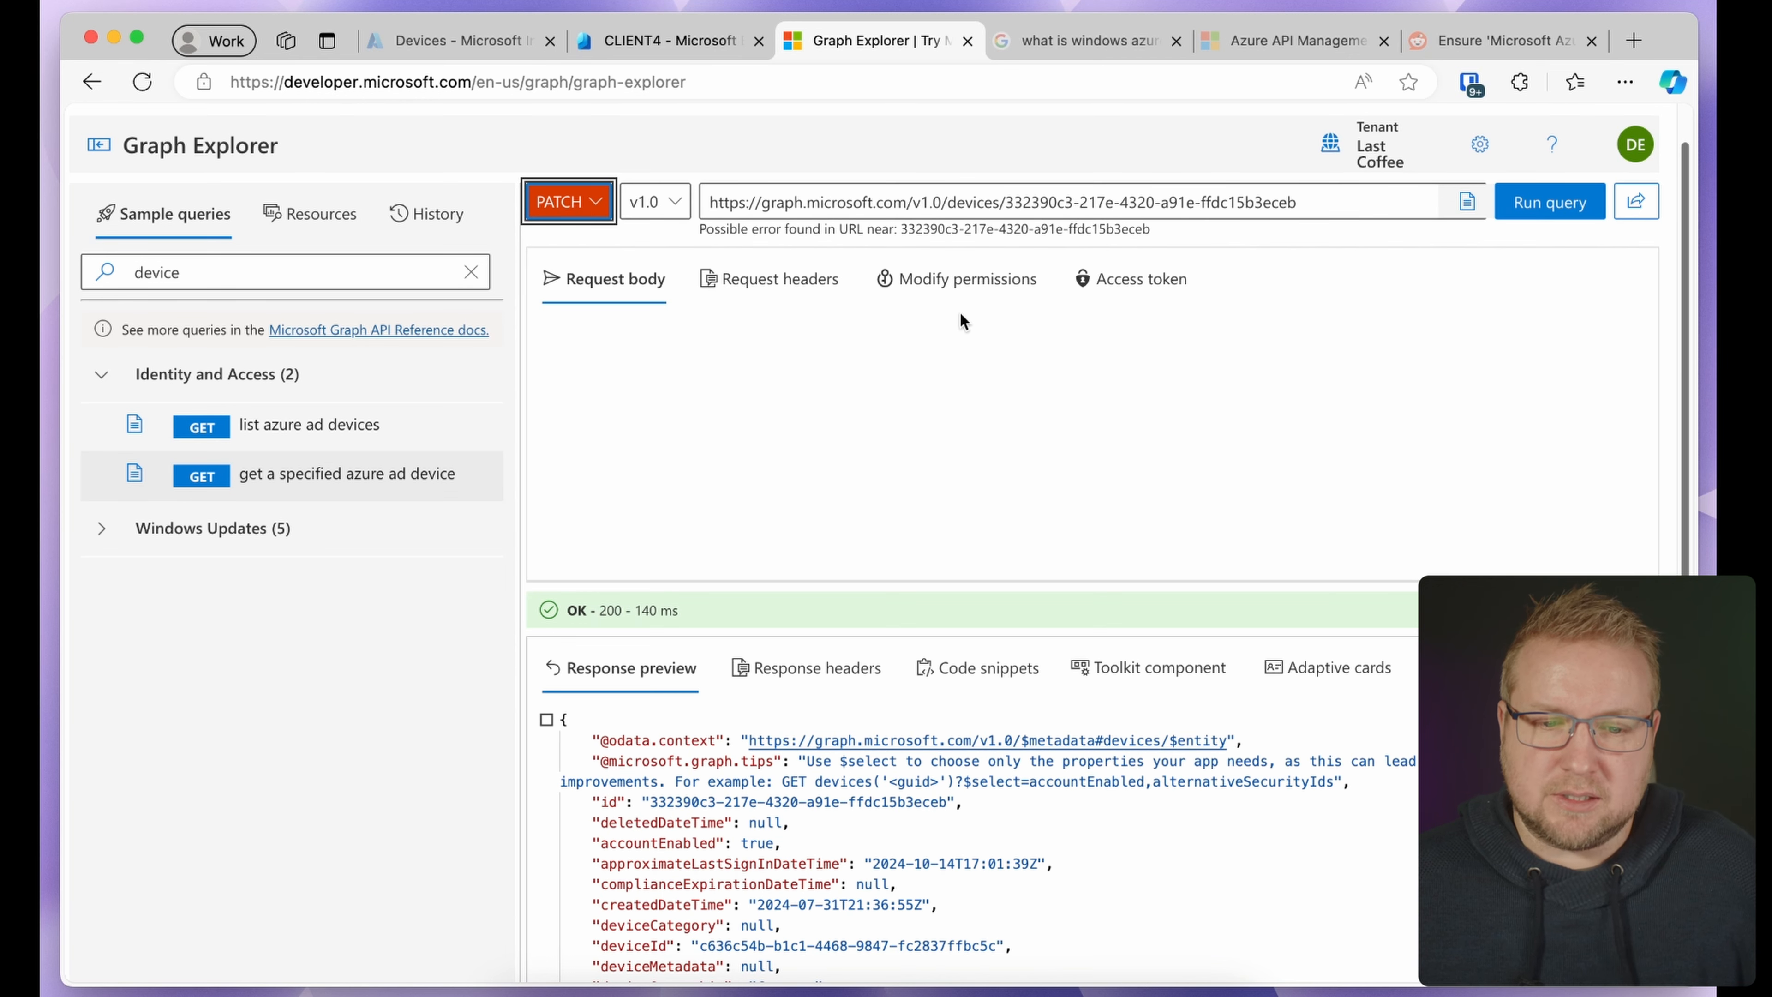
click(992, 346)
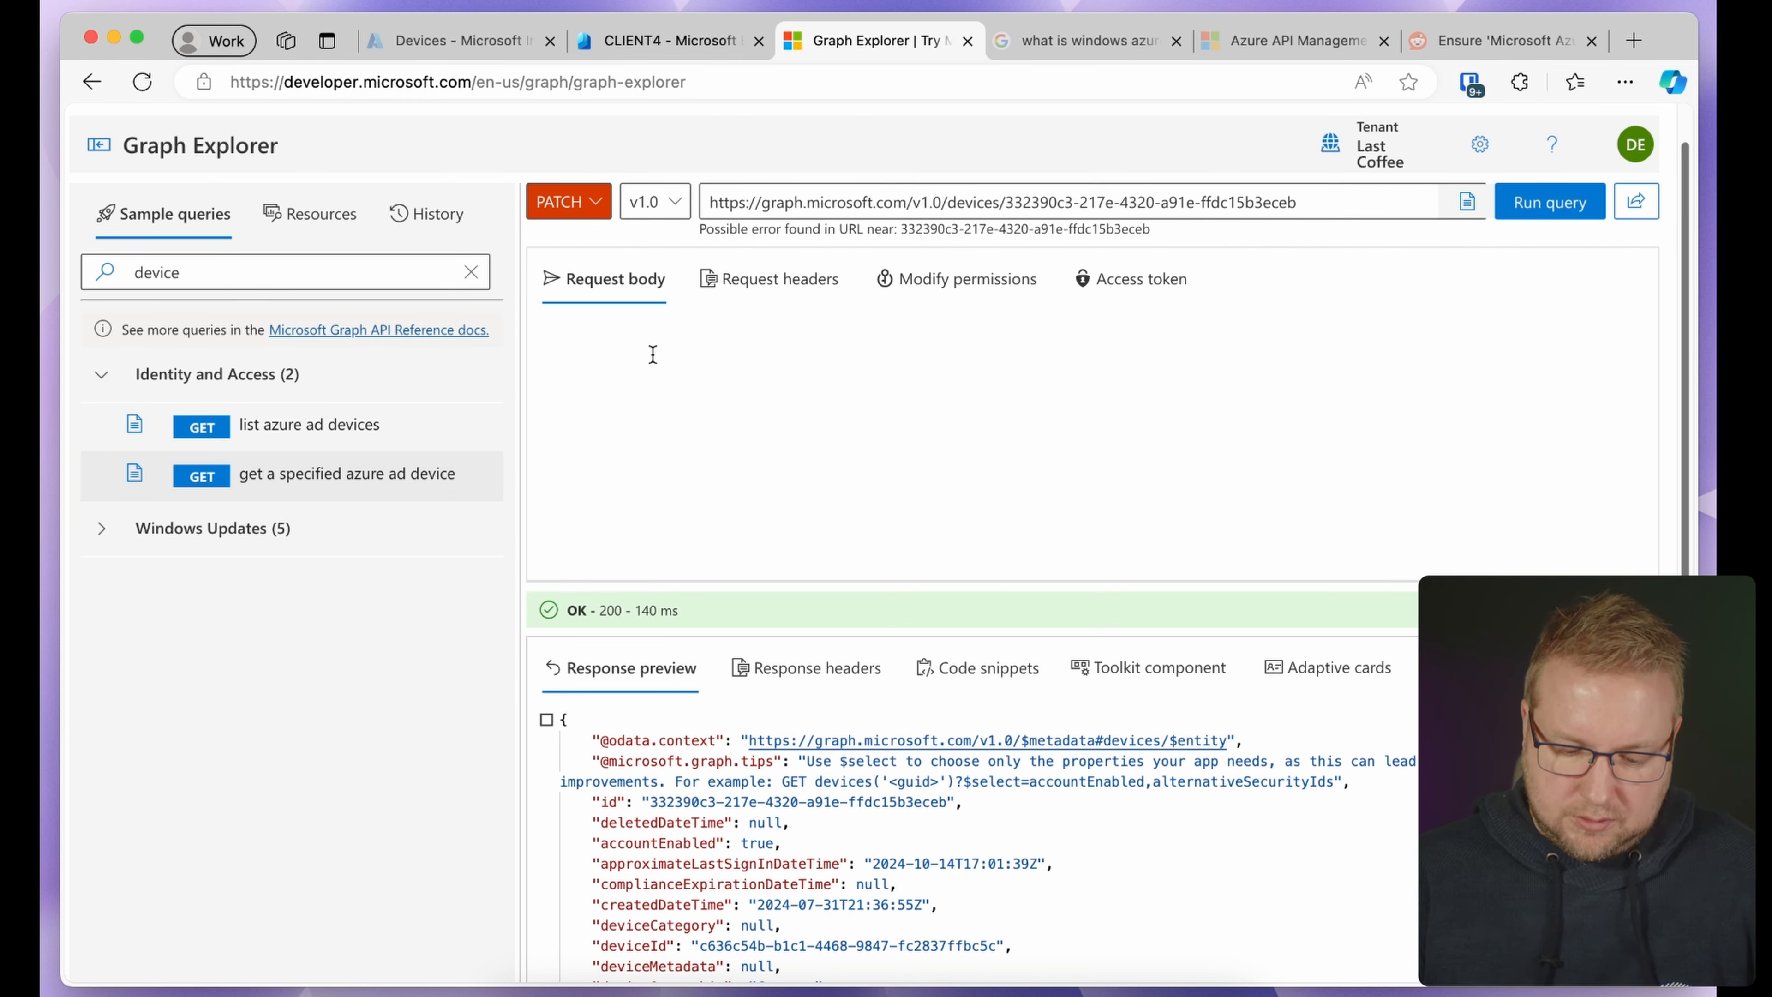
text({)
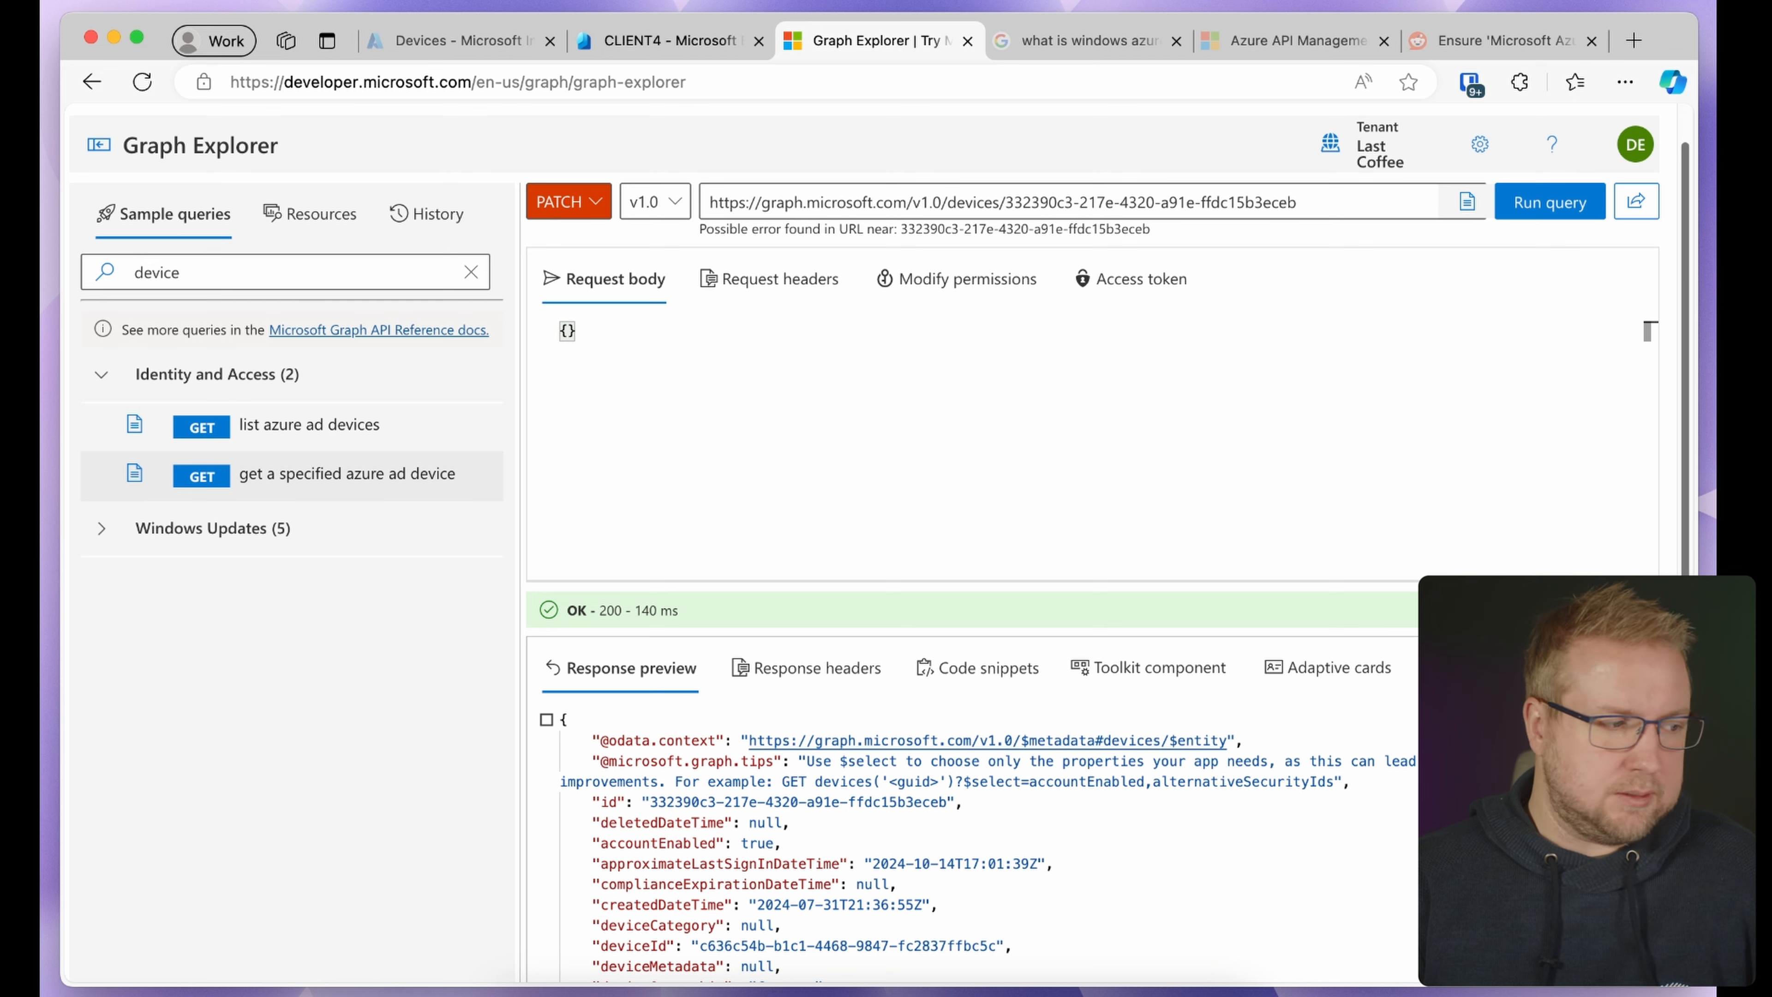
key(Return)
text("Ex)
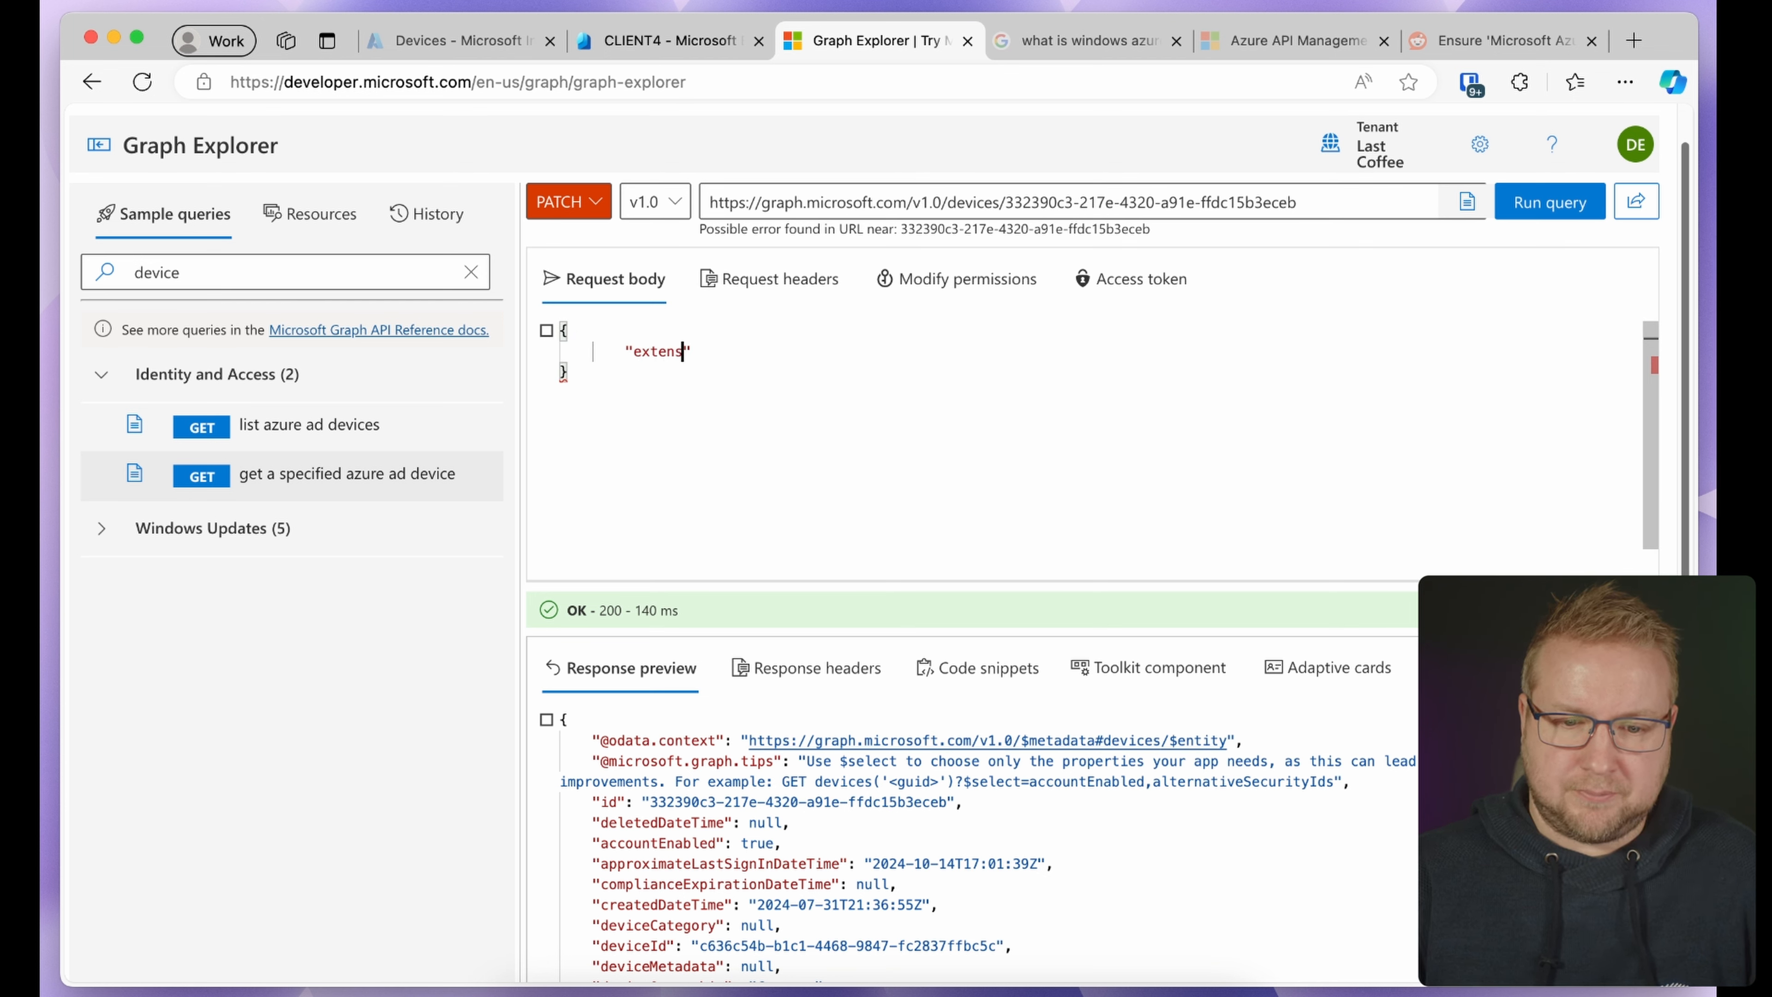
text(tensionAttr)
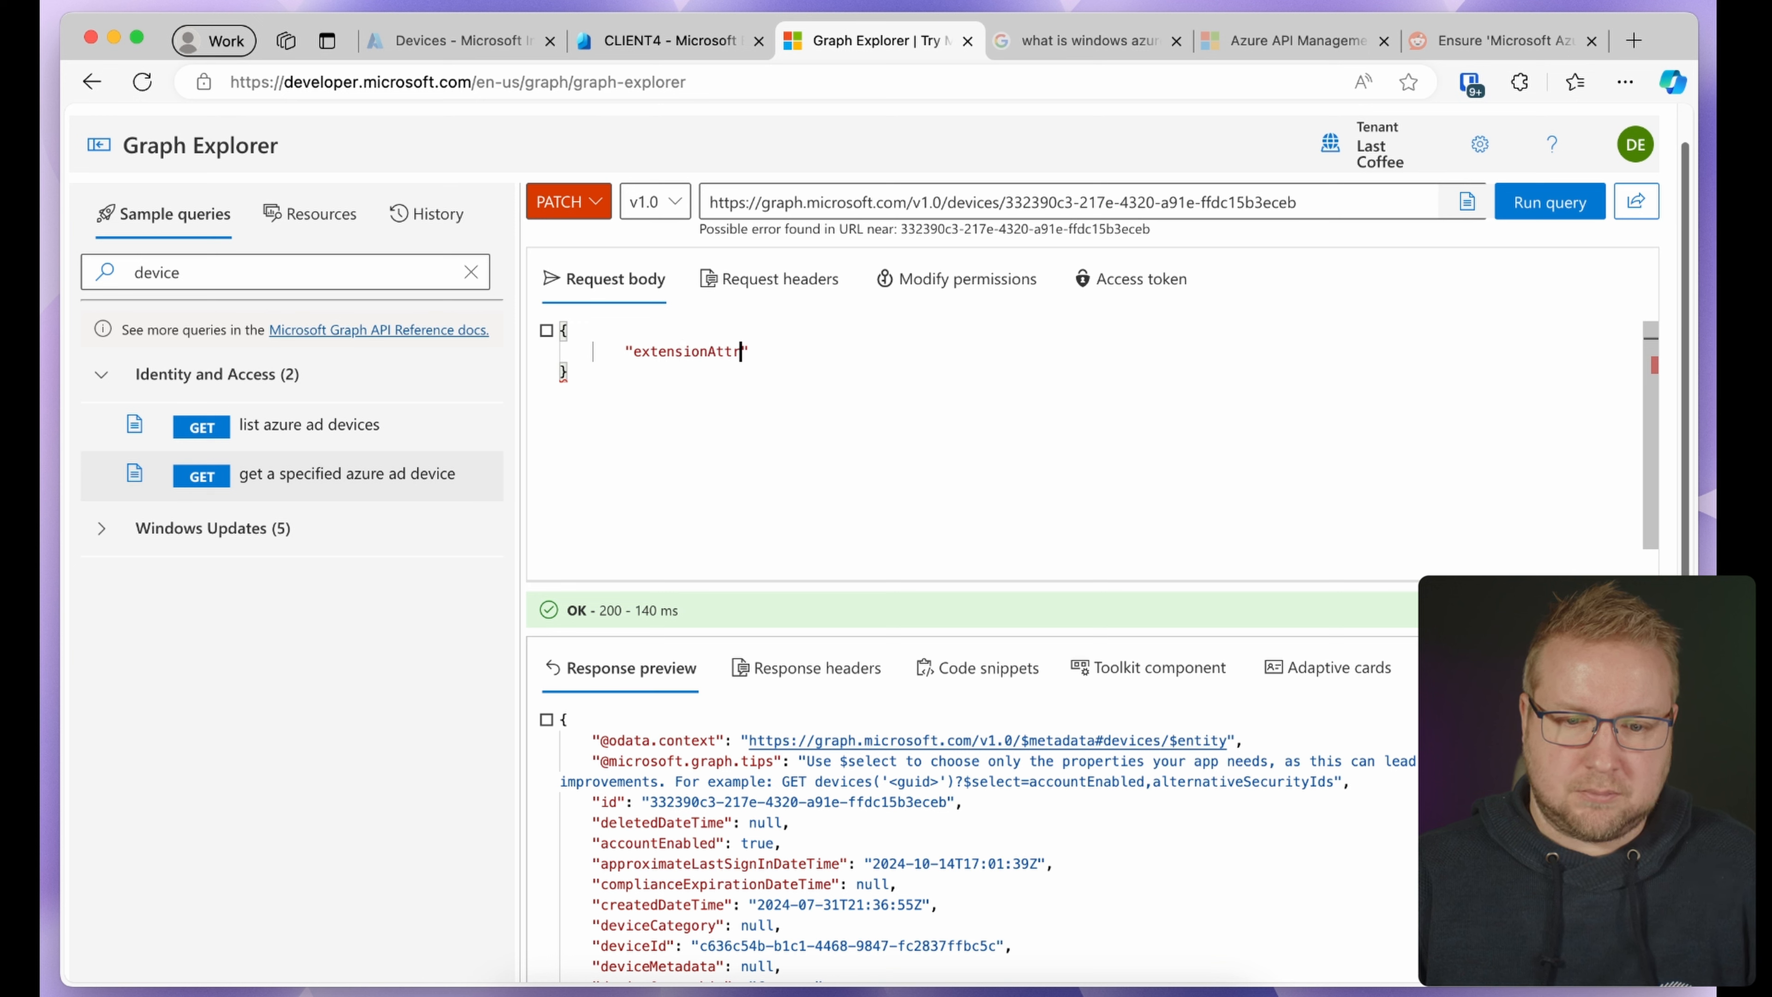
text(ibnut)
text(utes)
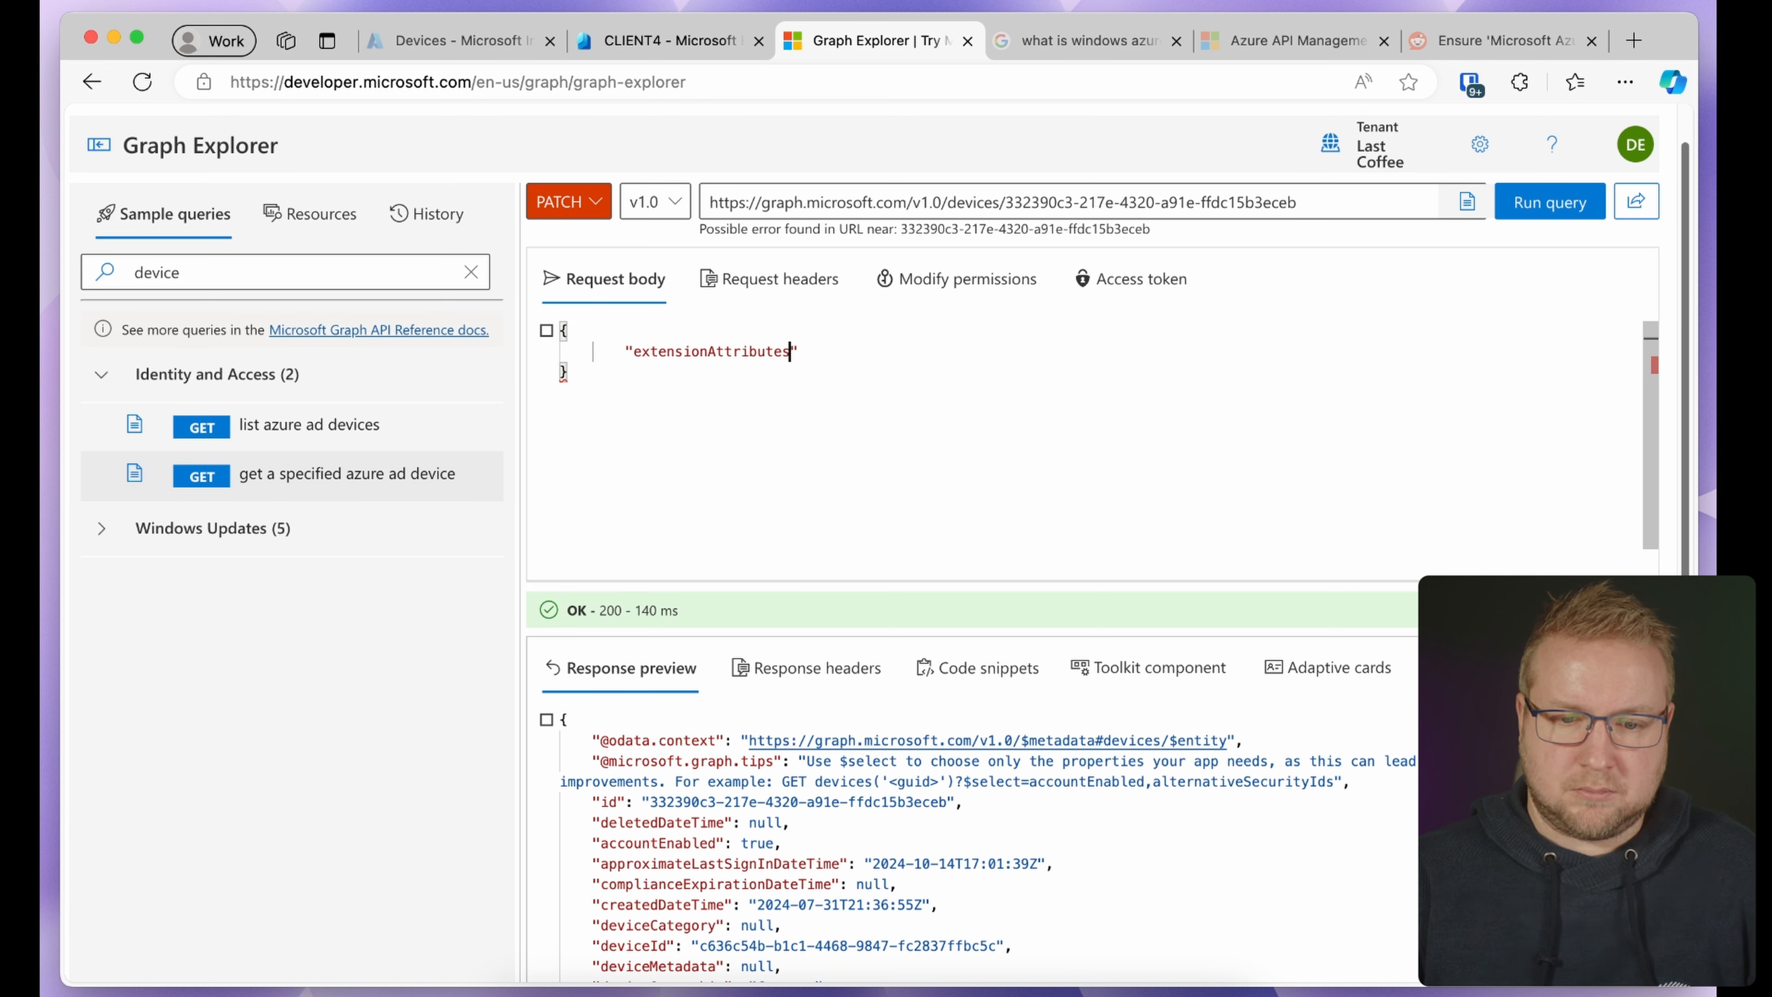
text(": {)
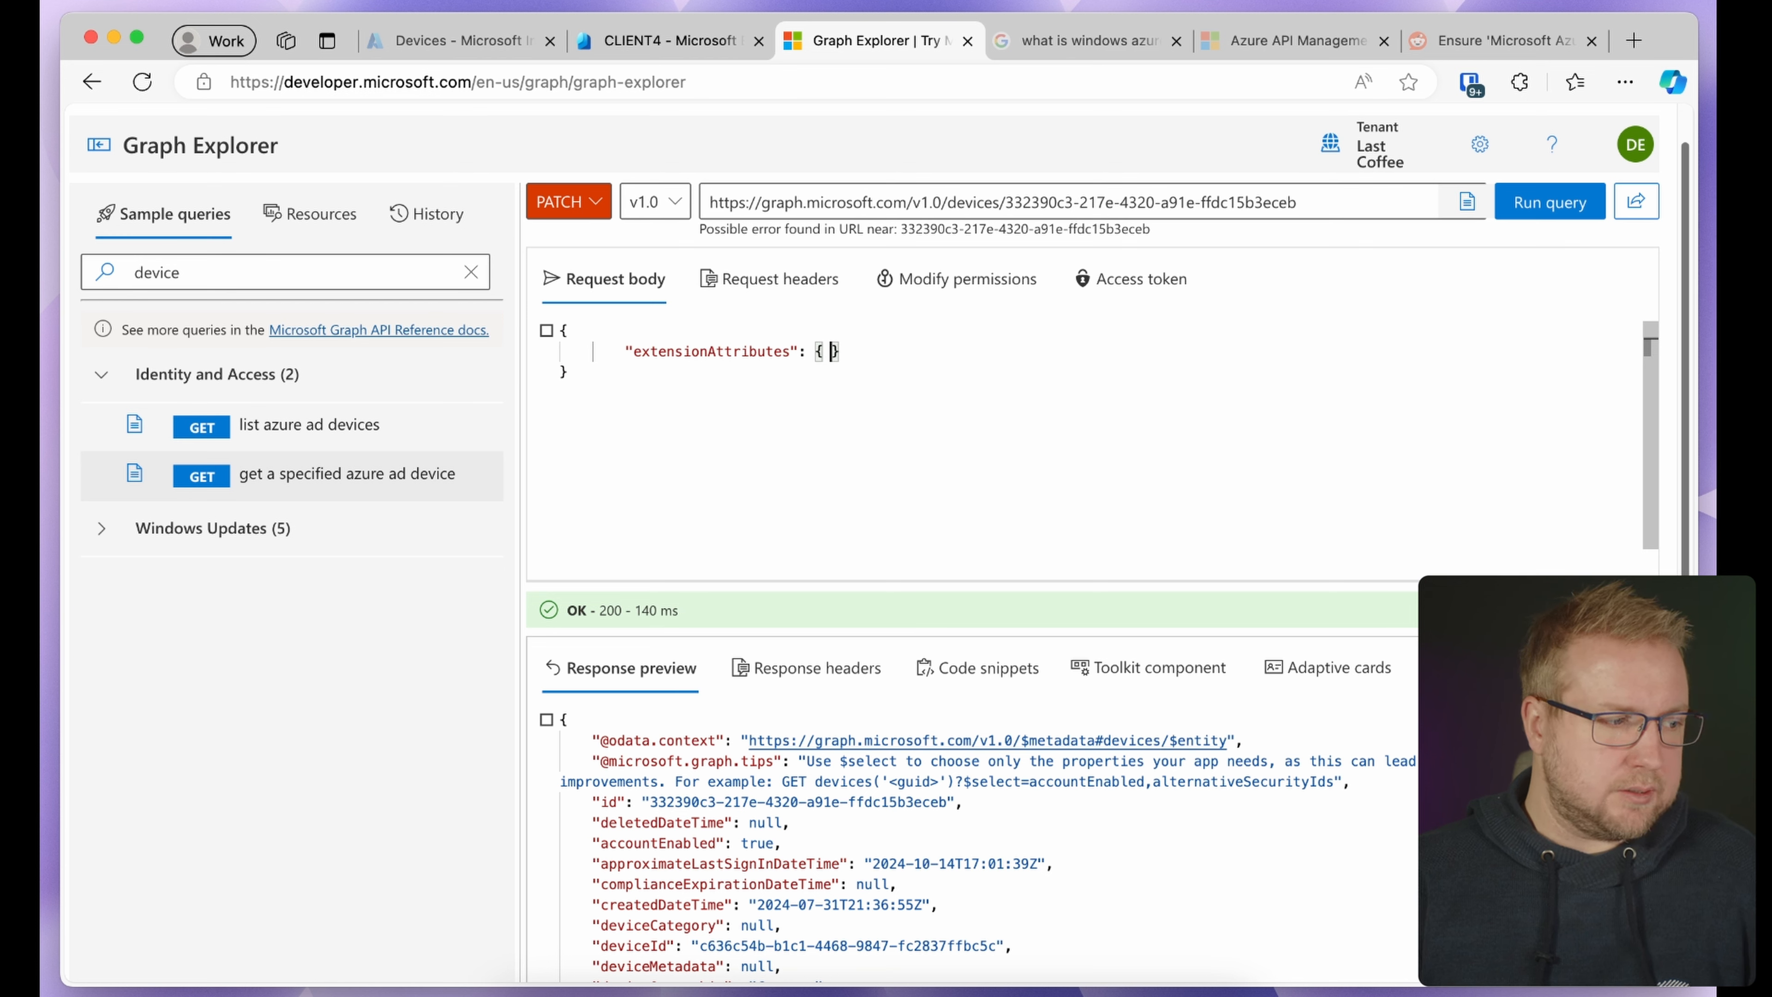
key(Return)
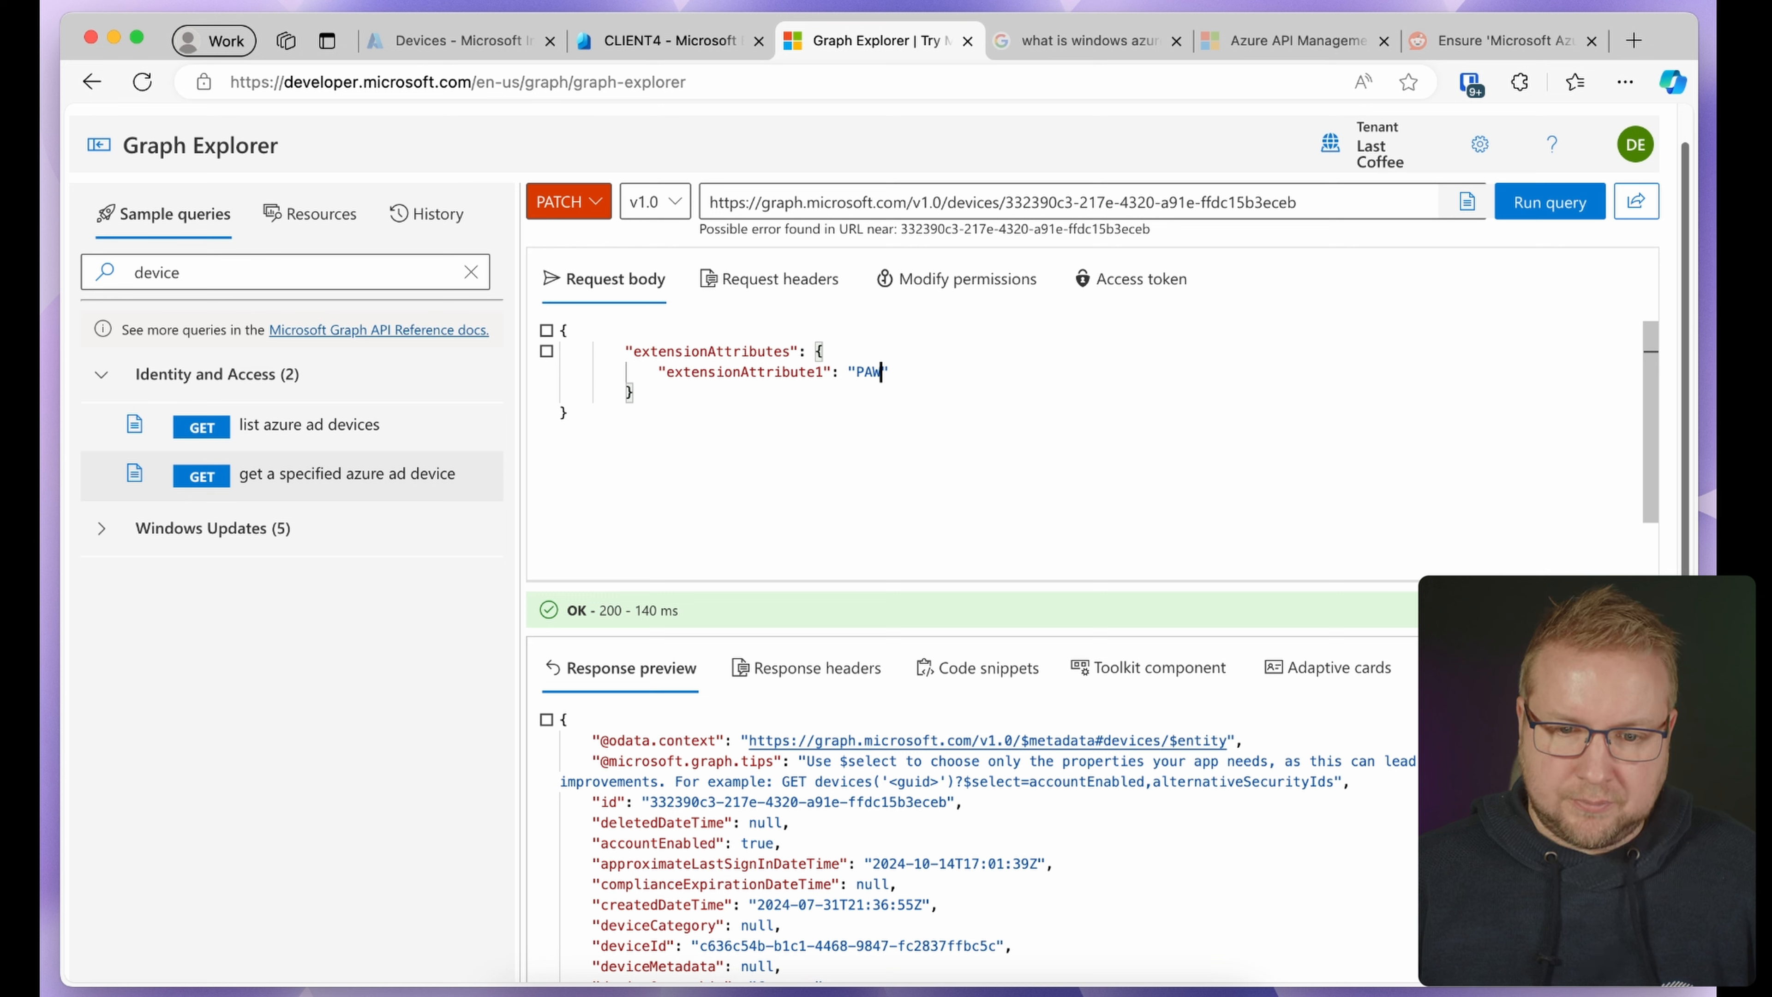
text(")
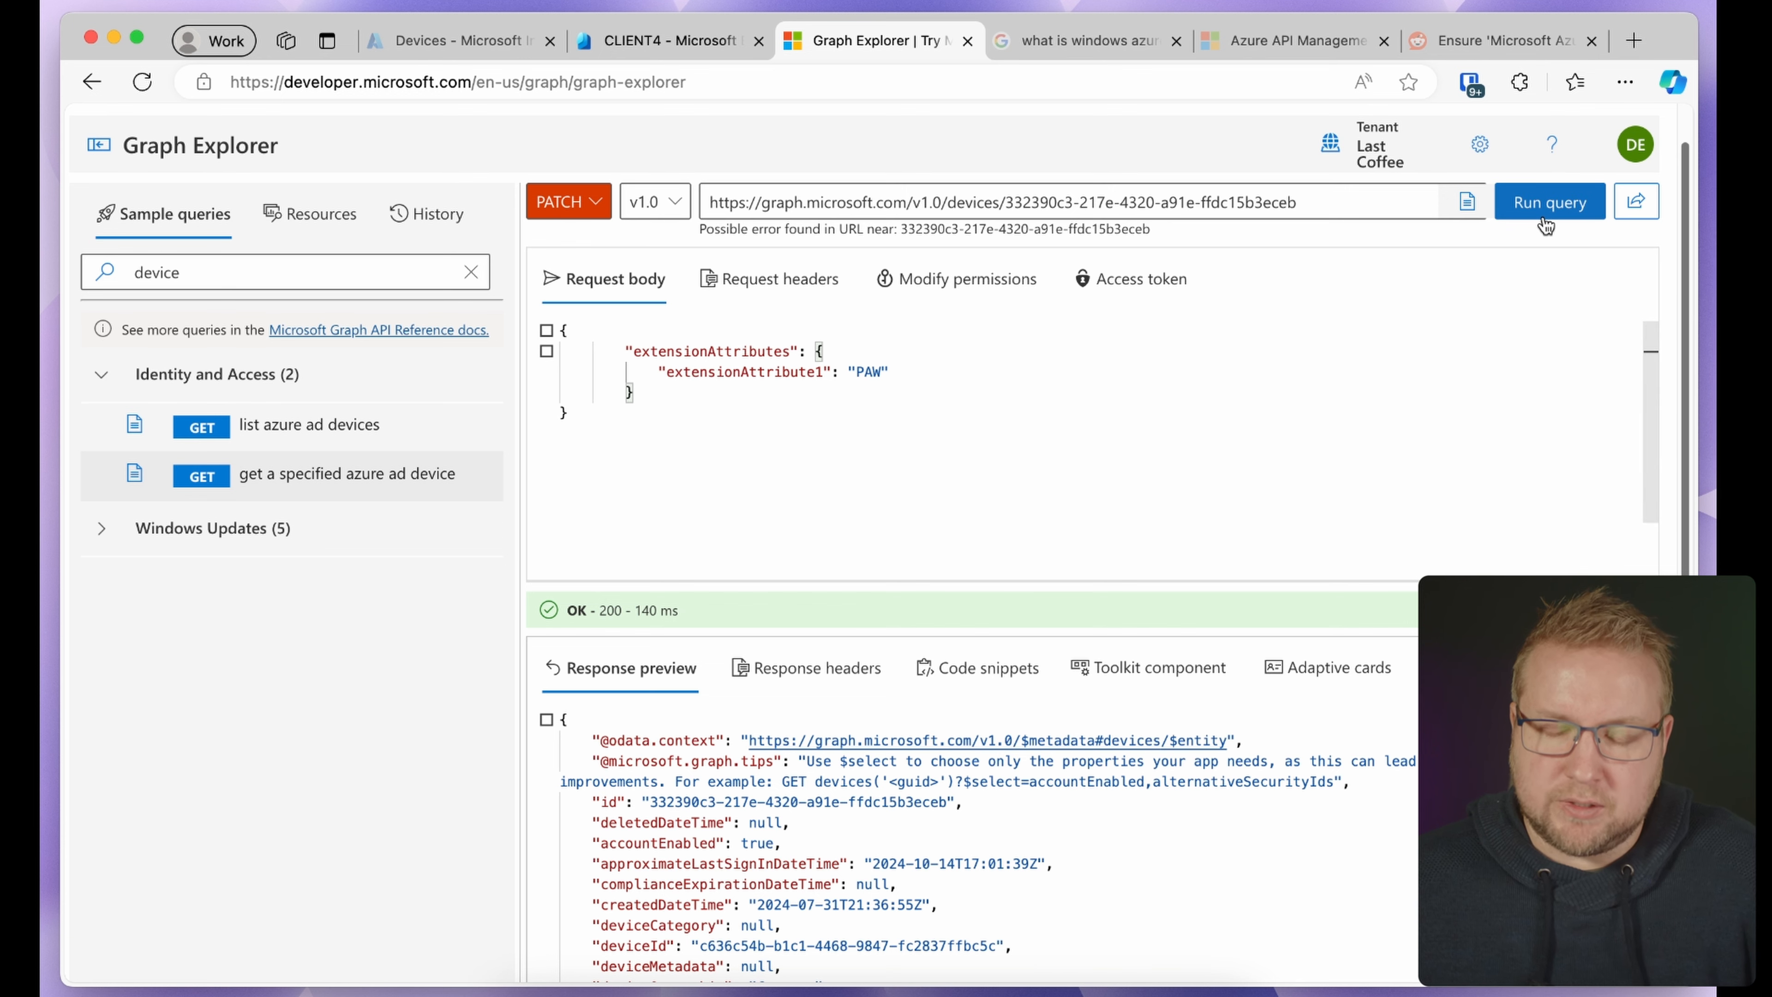
Consent to Directory.AccessAsUser.All for the organisation and rerun the PATCH, getting 204 No Content
click(1549, 201)
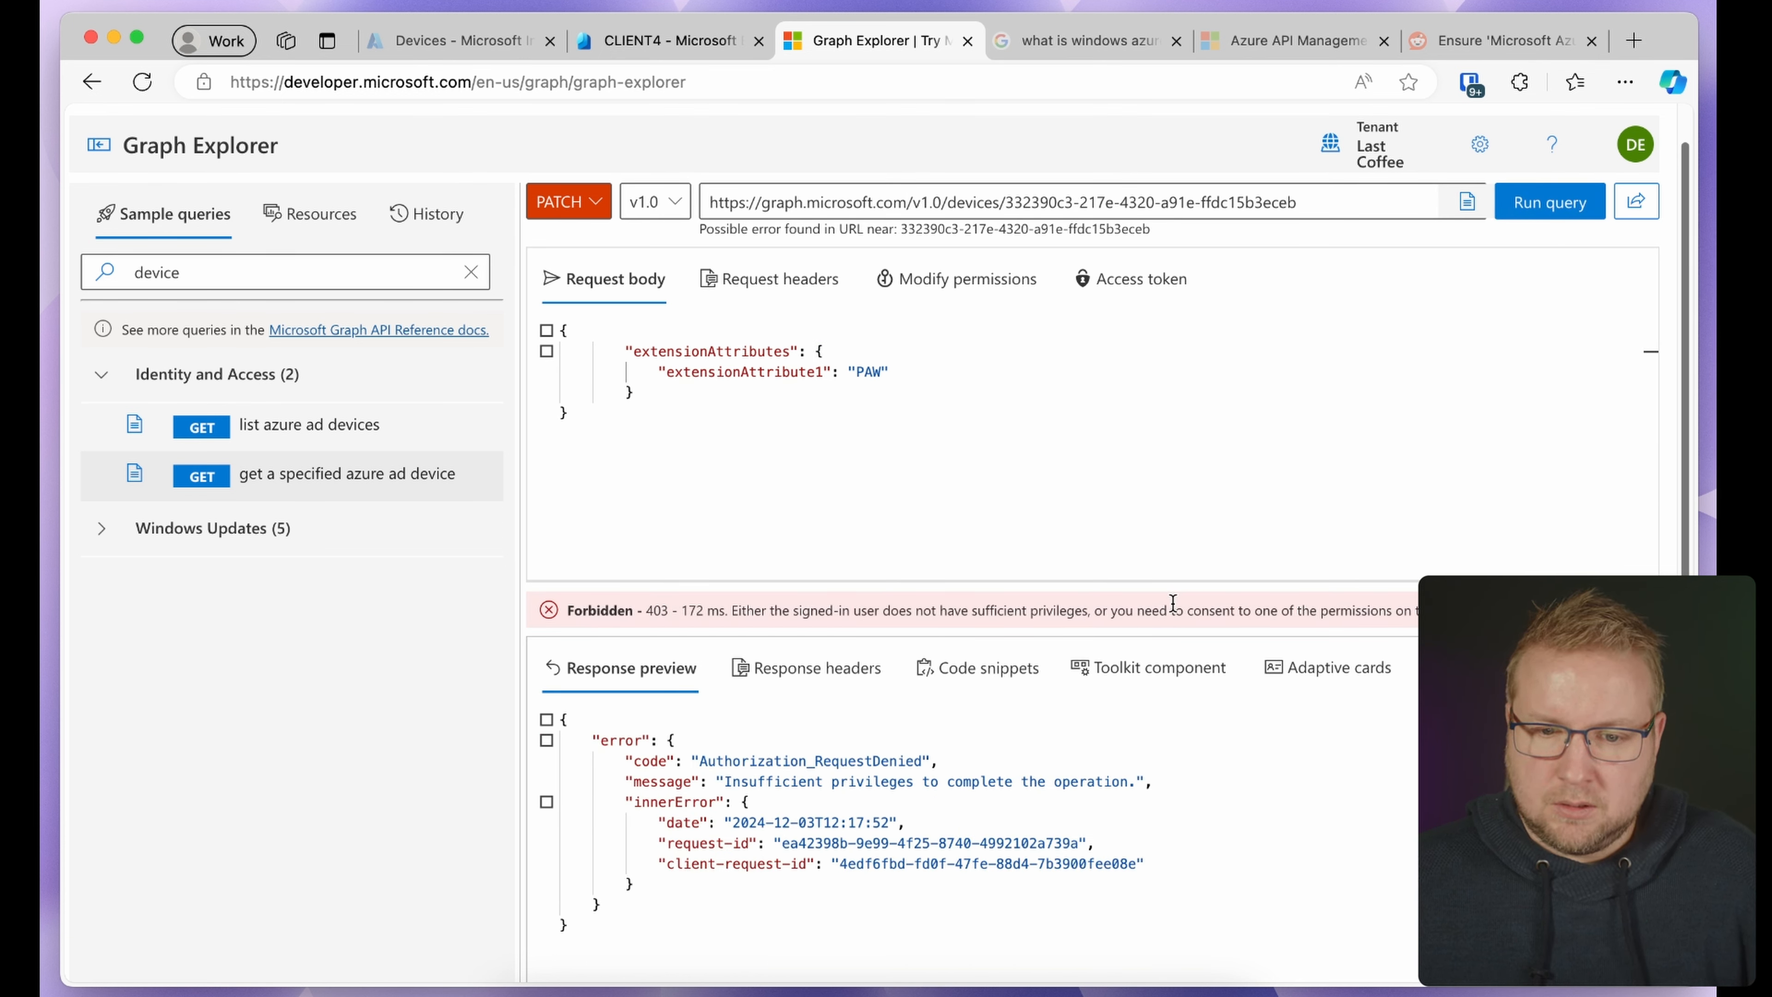
click(969, 297)
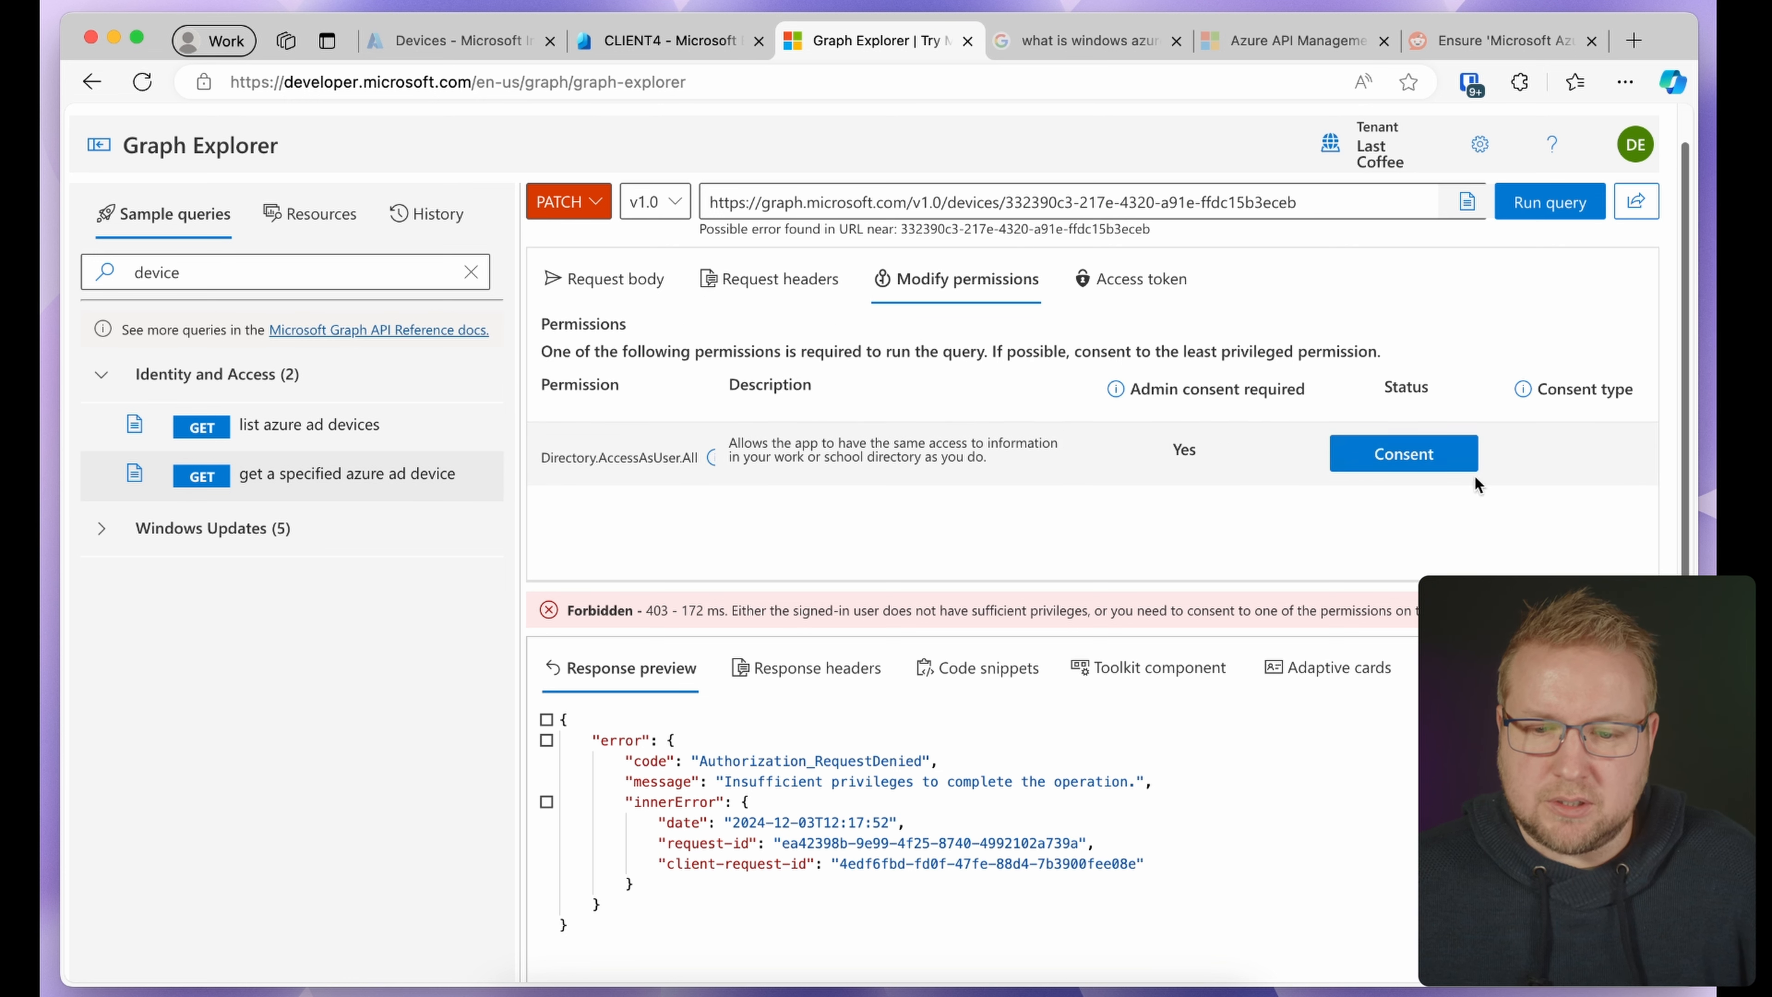
click(1422, 456)
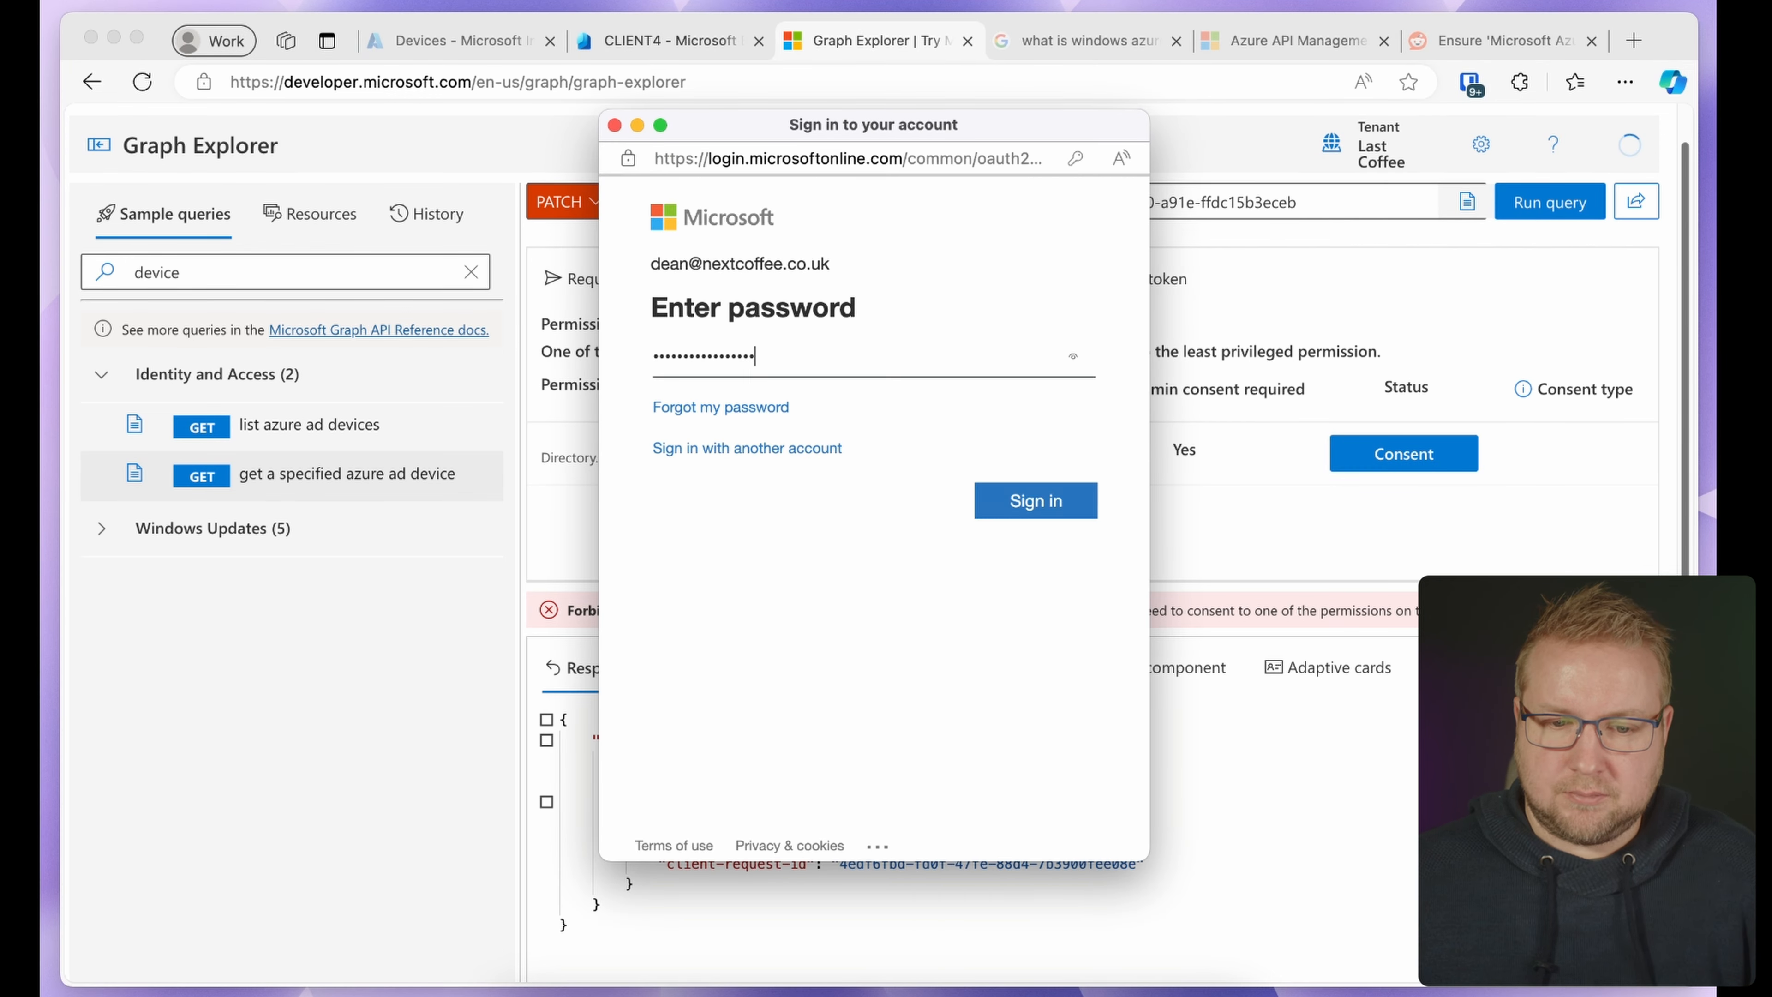
key(Return)
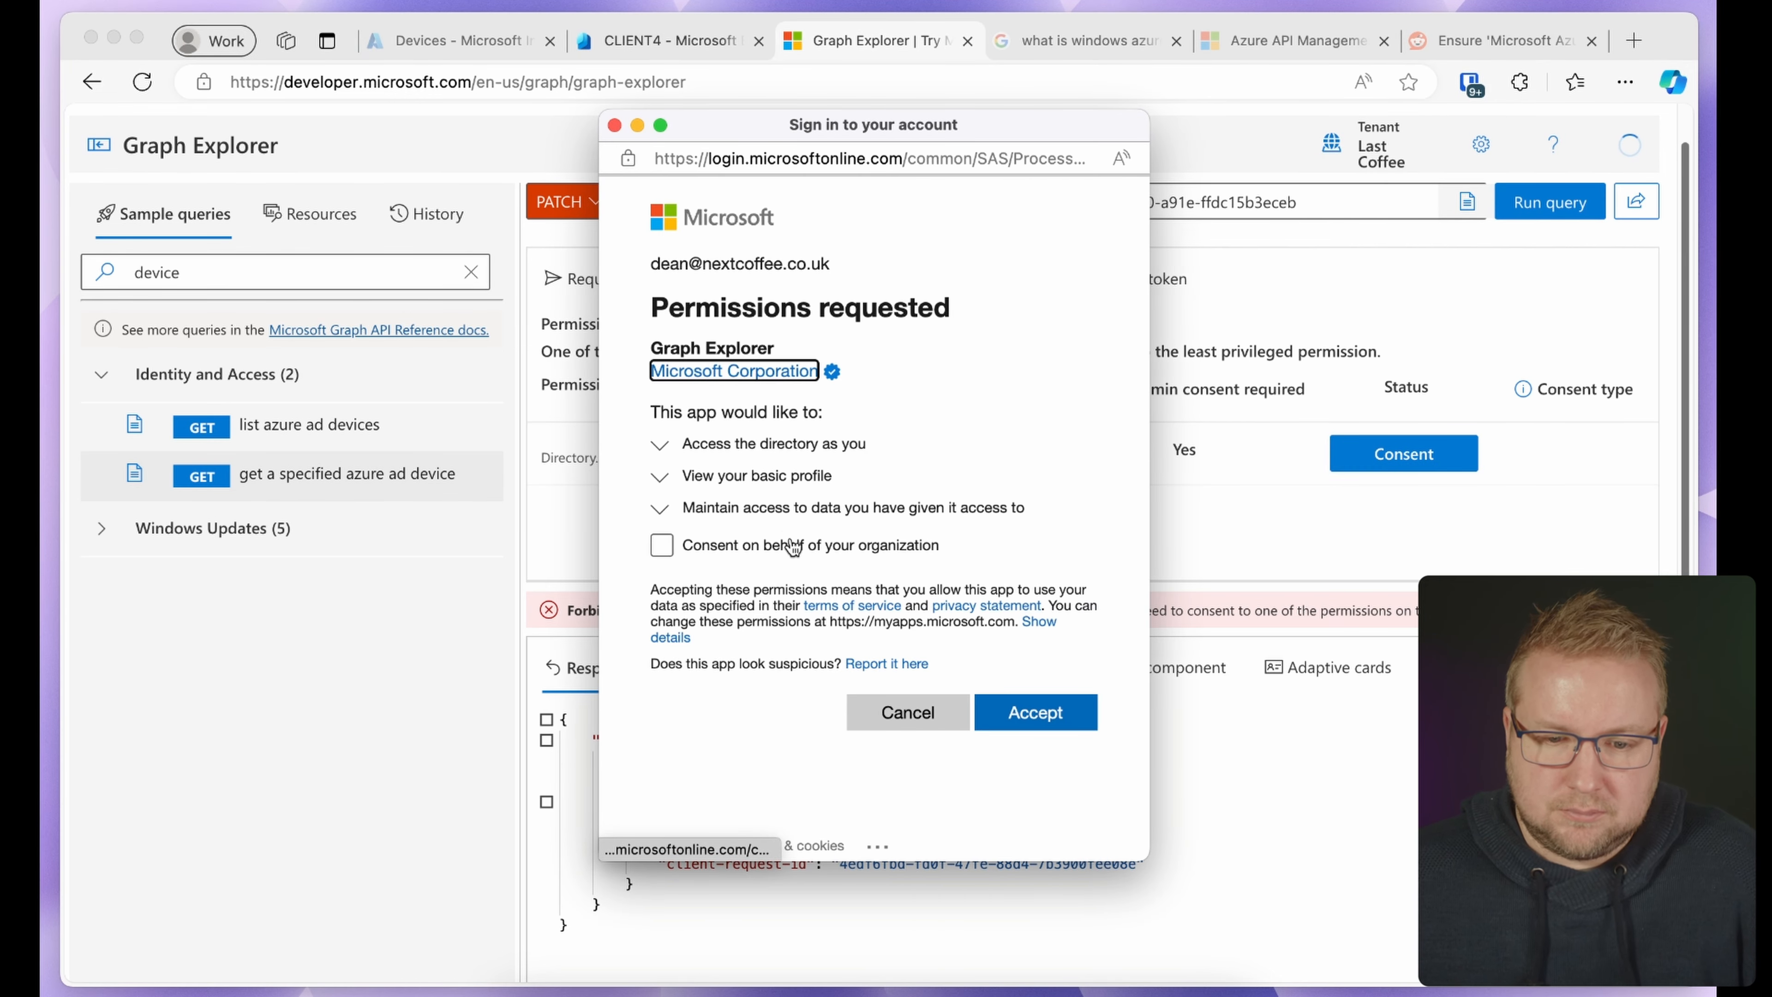
click(793, 546)
click(1062, 795)
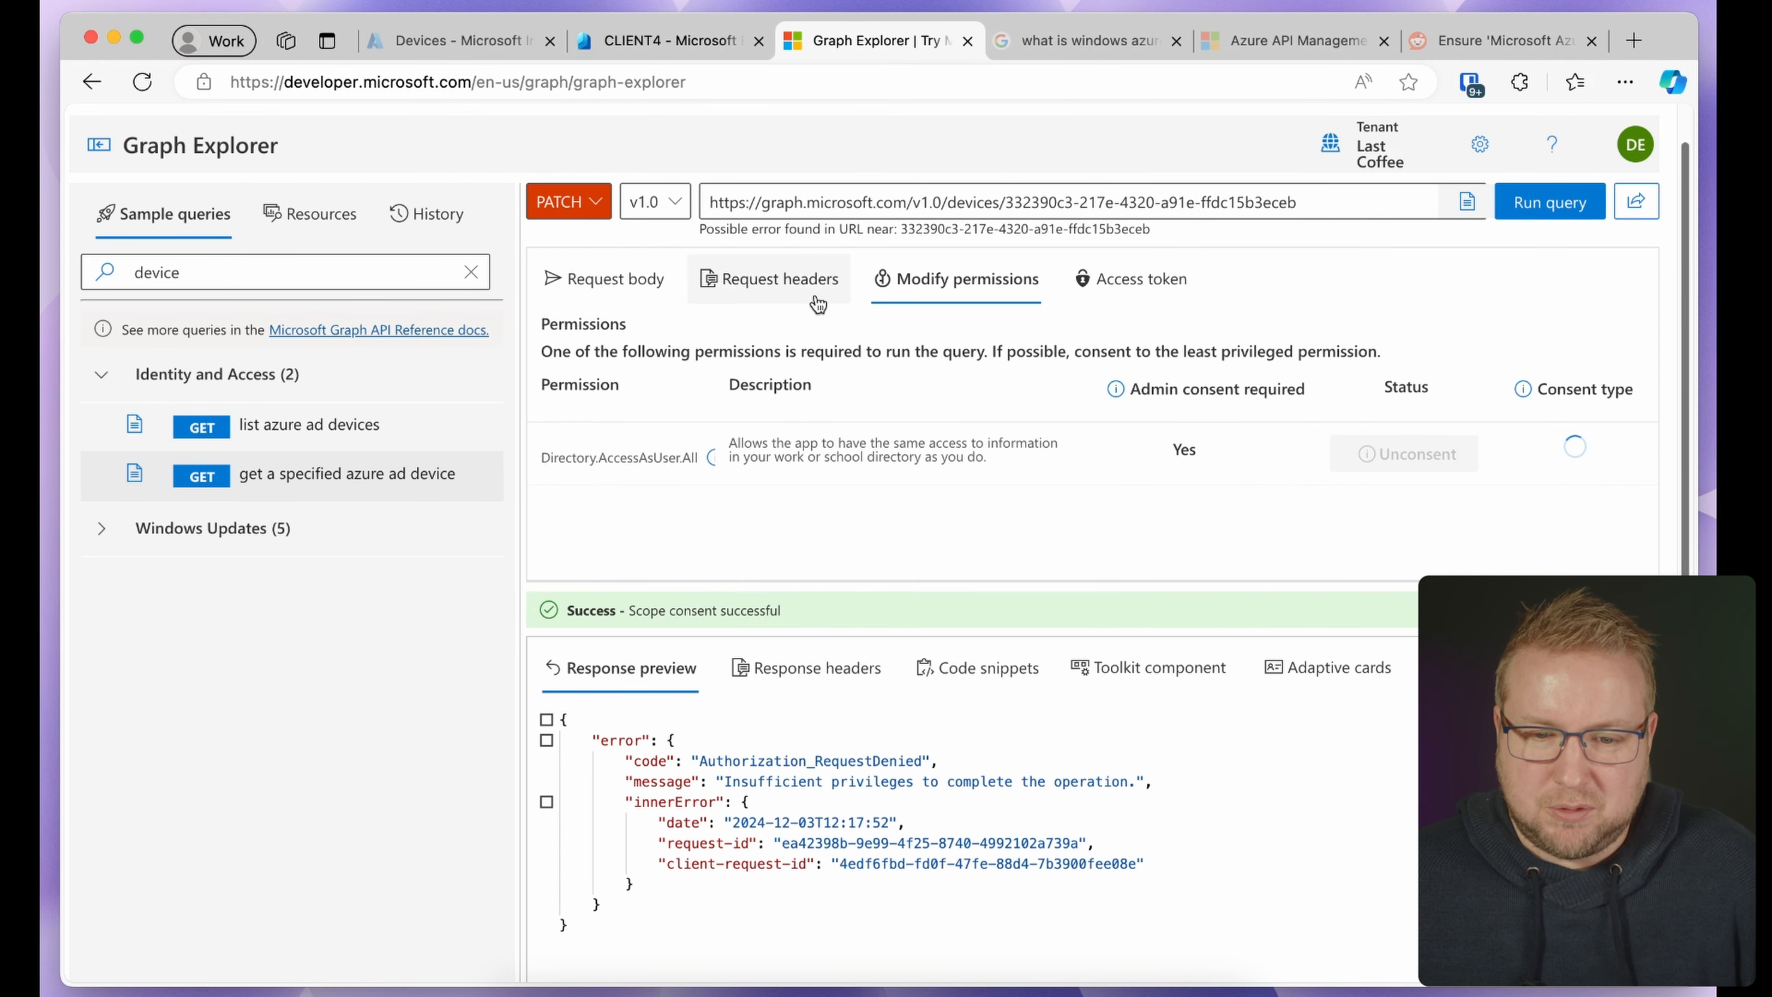
click(648, 286)
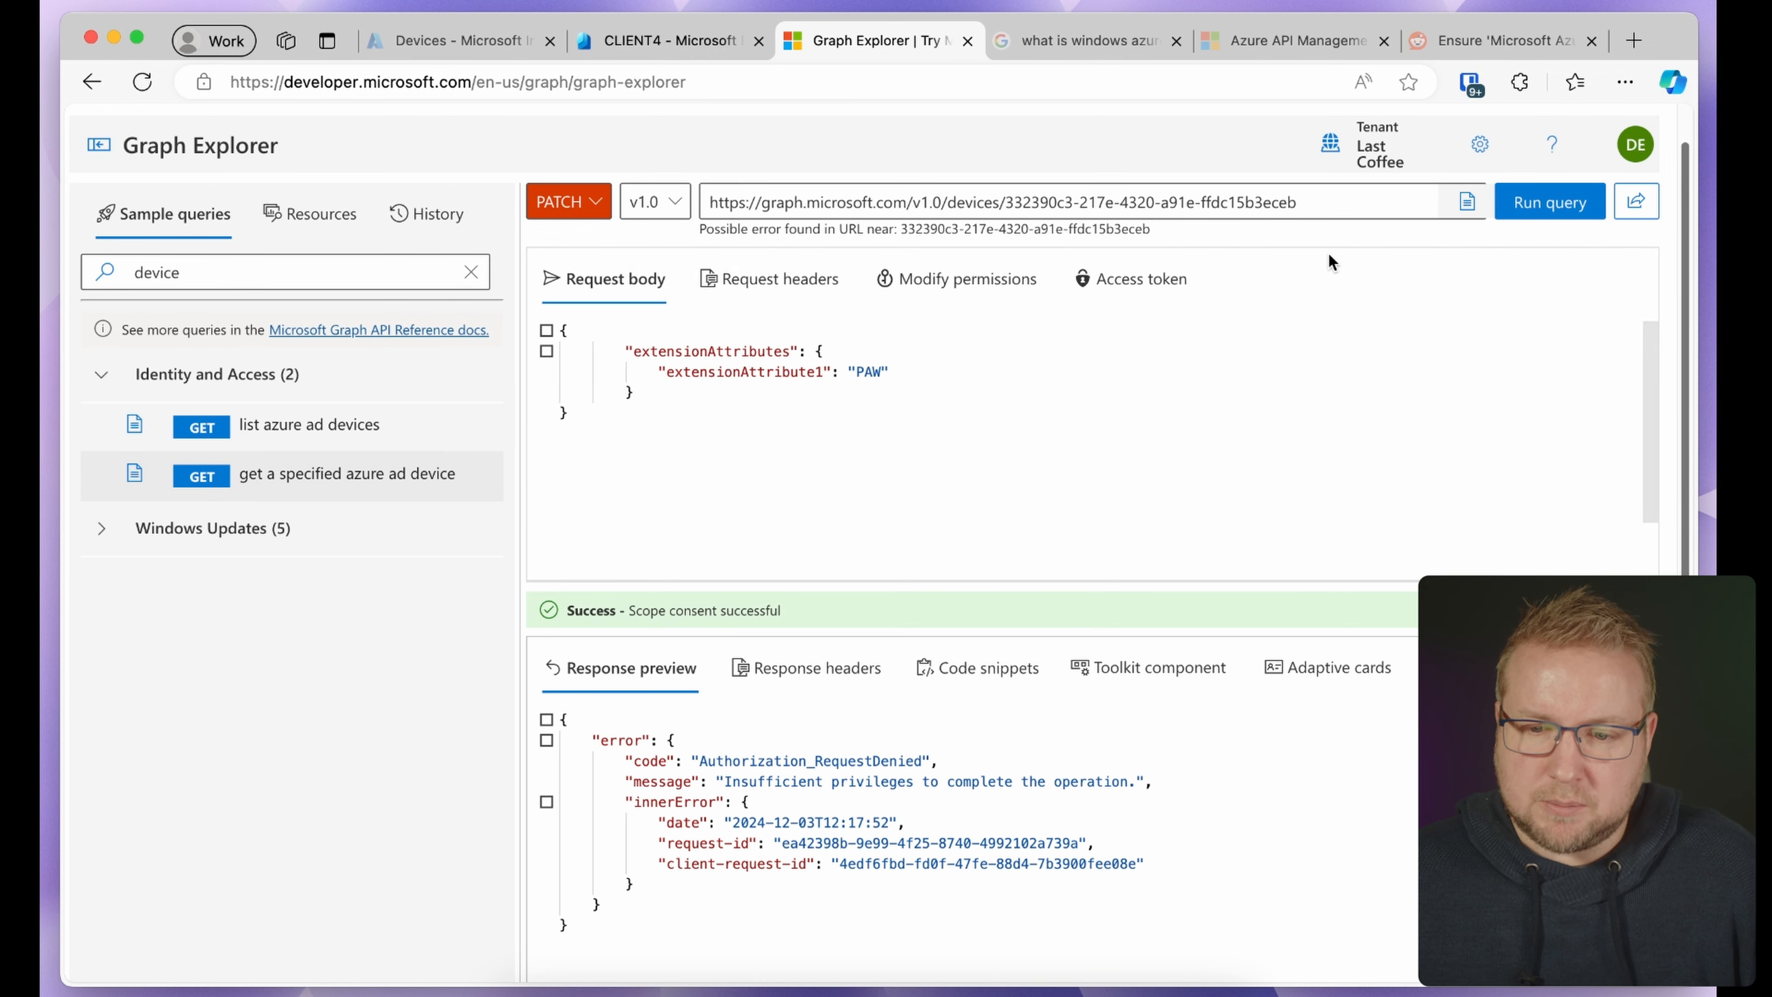
click(1572, 202)
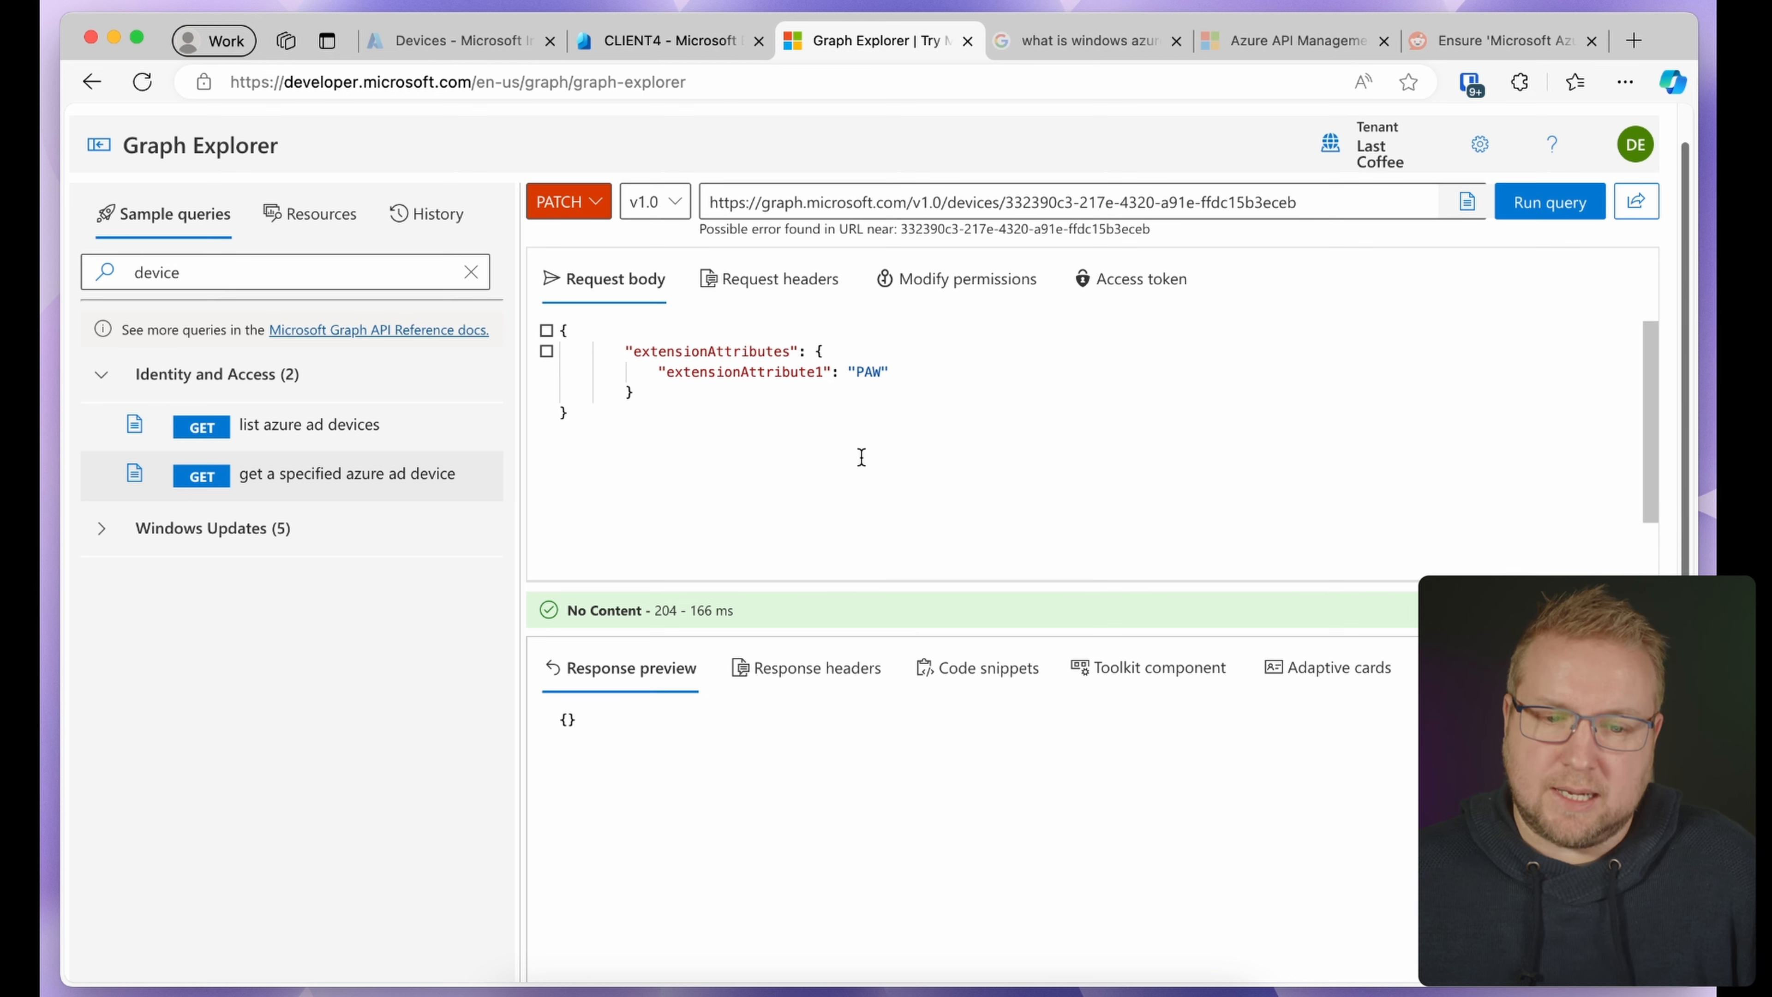
Switch the request method to GET and clear the JSON request body
click(563, 204)
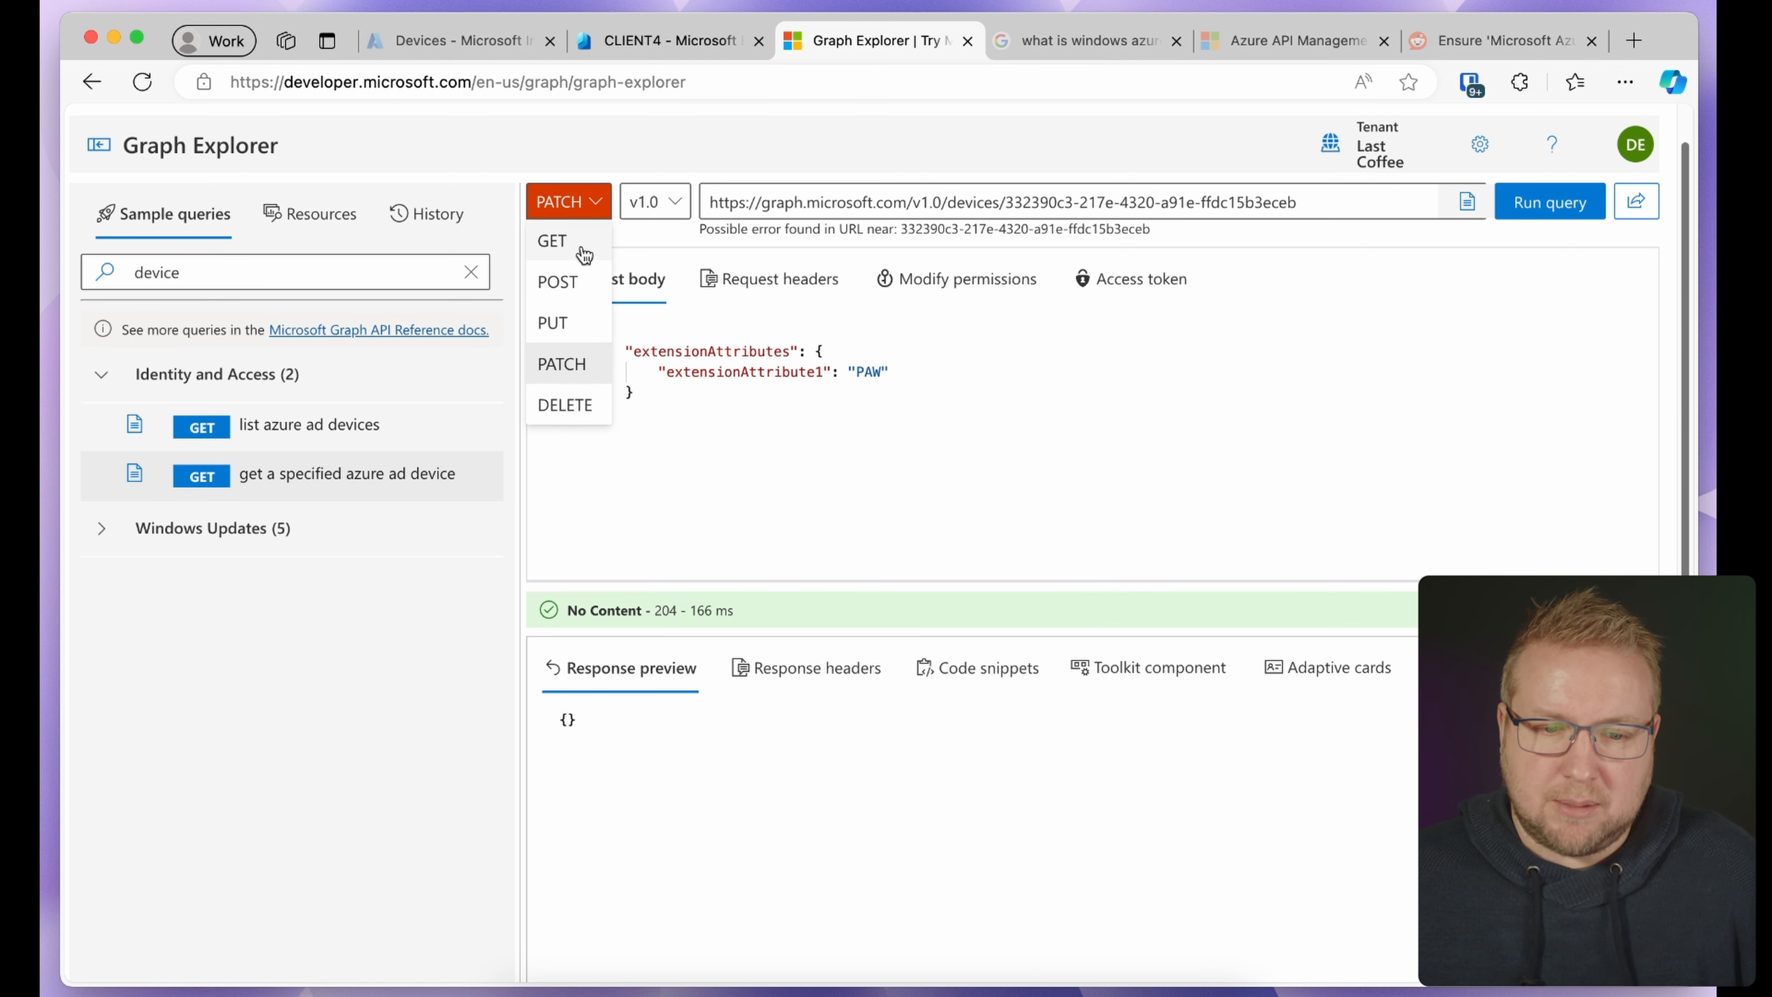
click(551, 241)
click(961, 411)
key(super+a)
key(BackSpace)
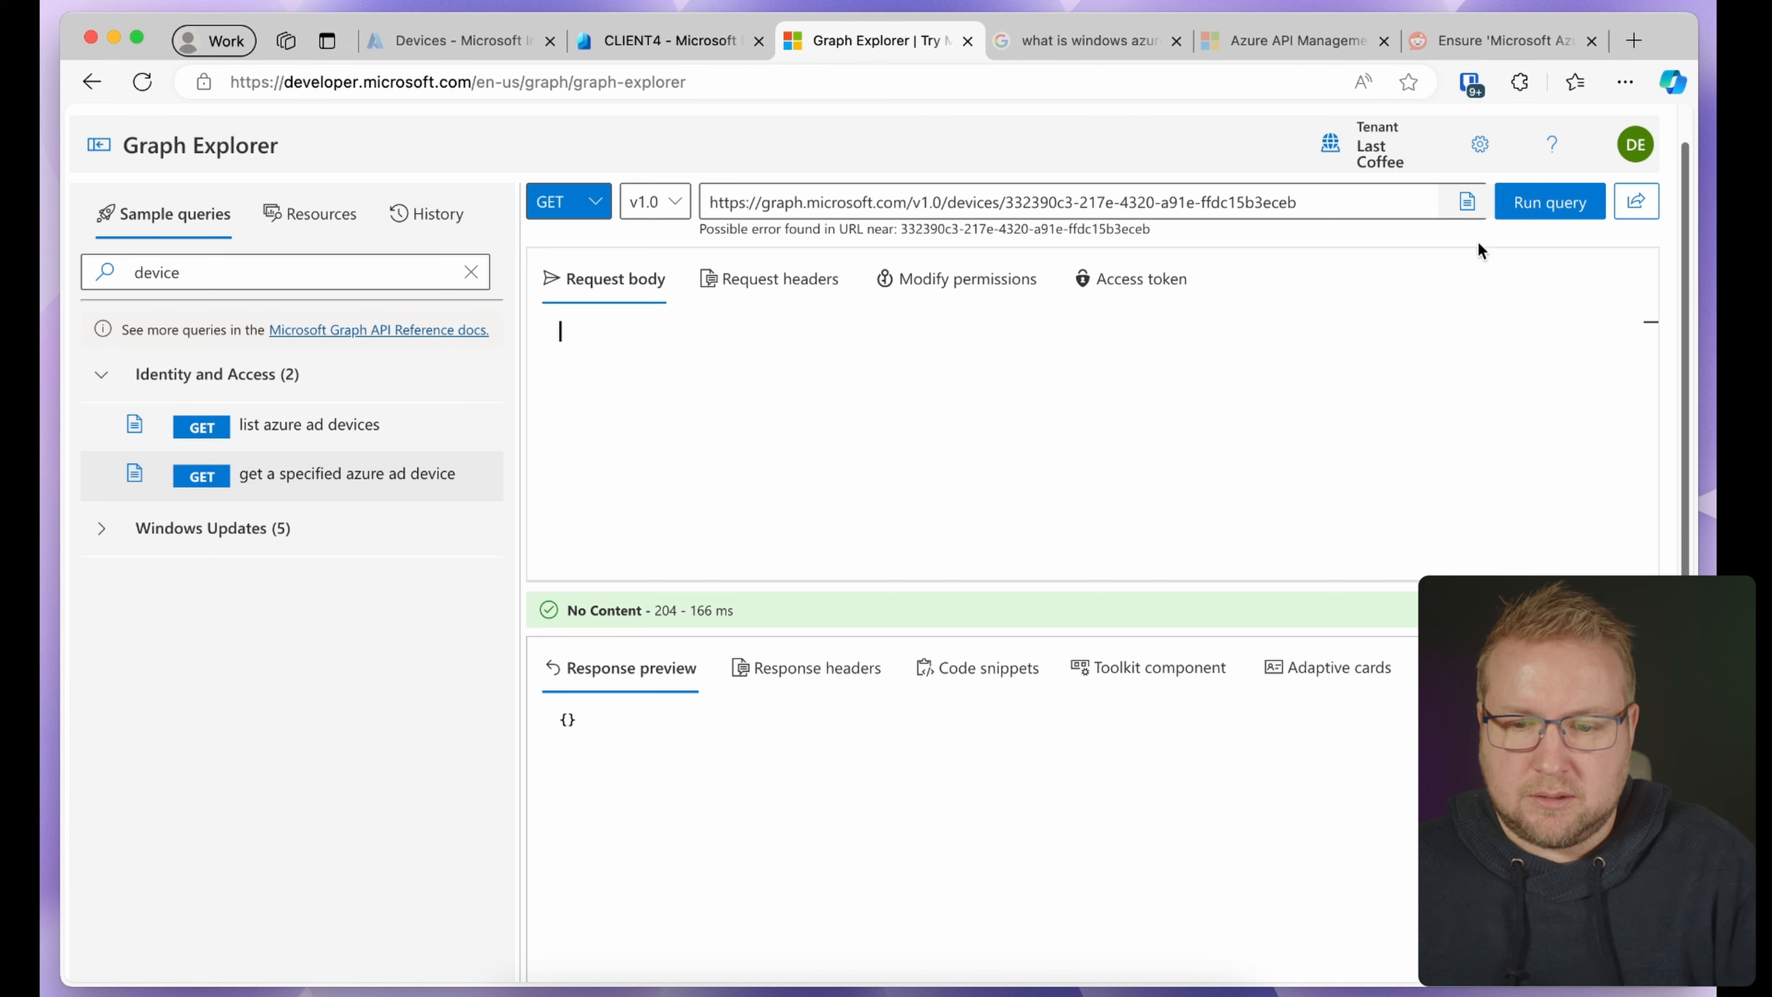
Run the GET on CLIENT4's device and confirm extensionAttribute1 reads 'PAW' in the 200 OK response
click(1544, 205)
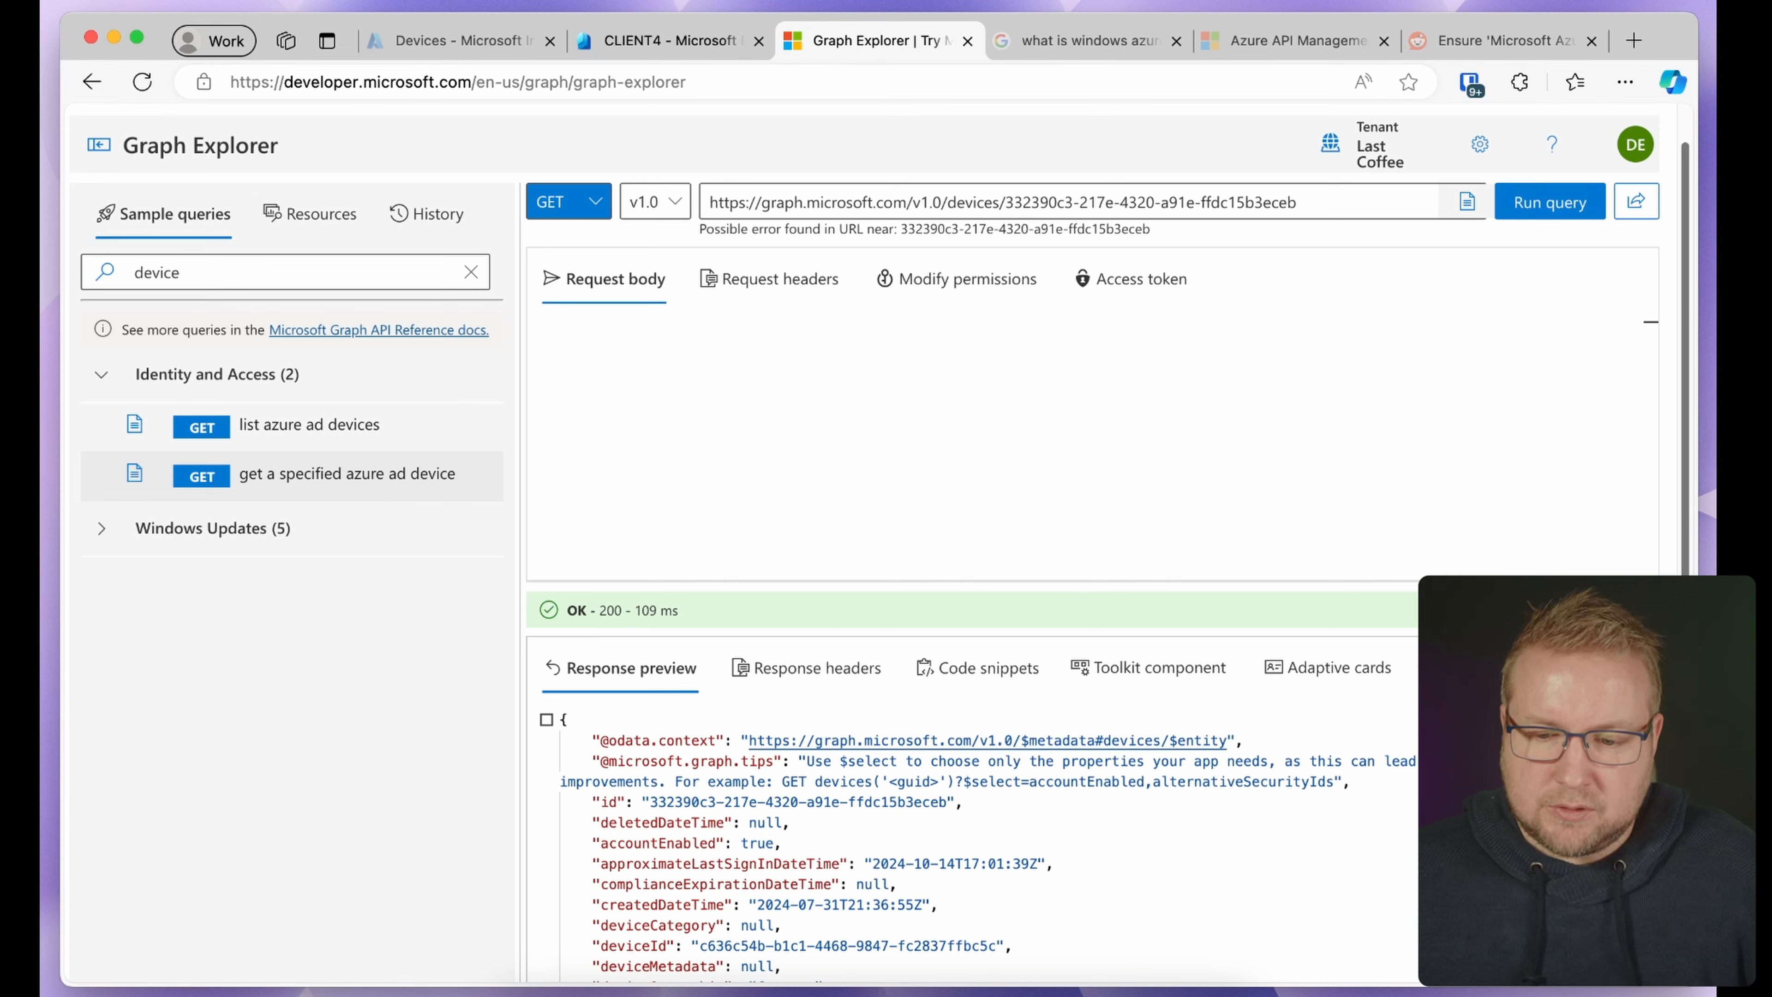
scroll(969, 845, down, 15)
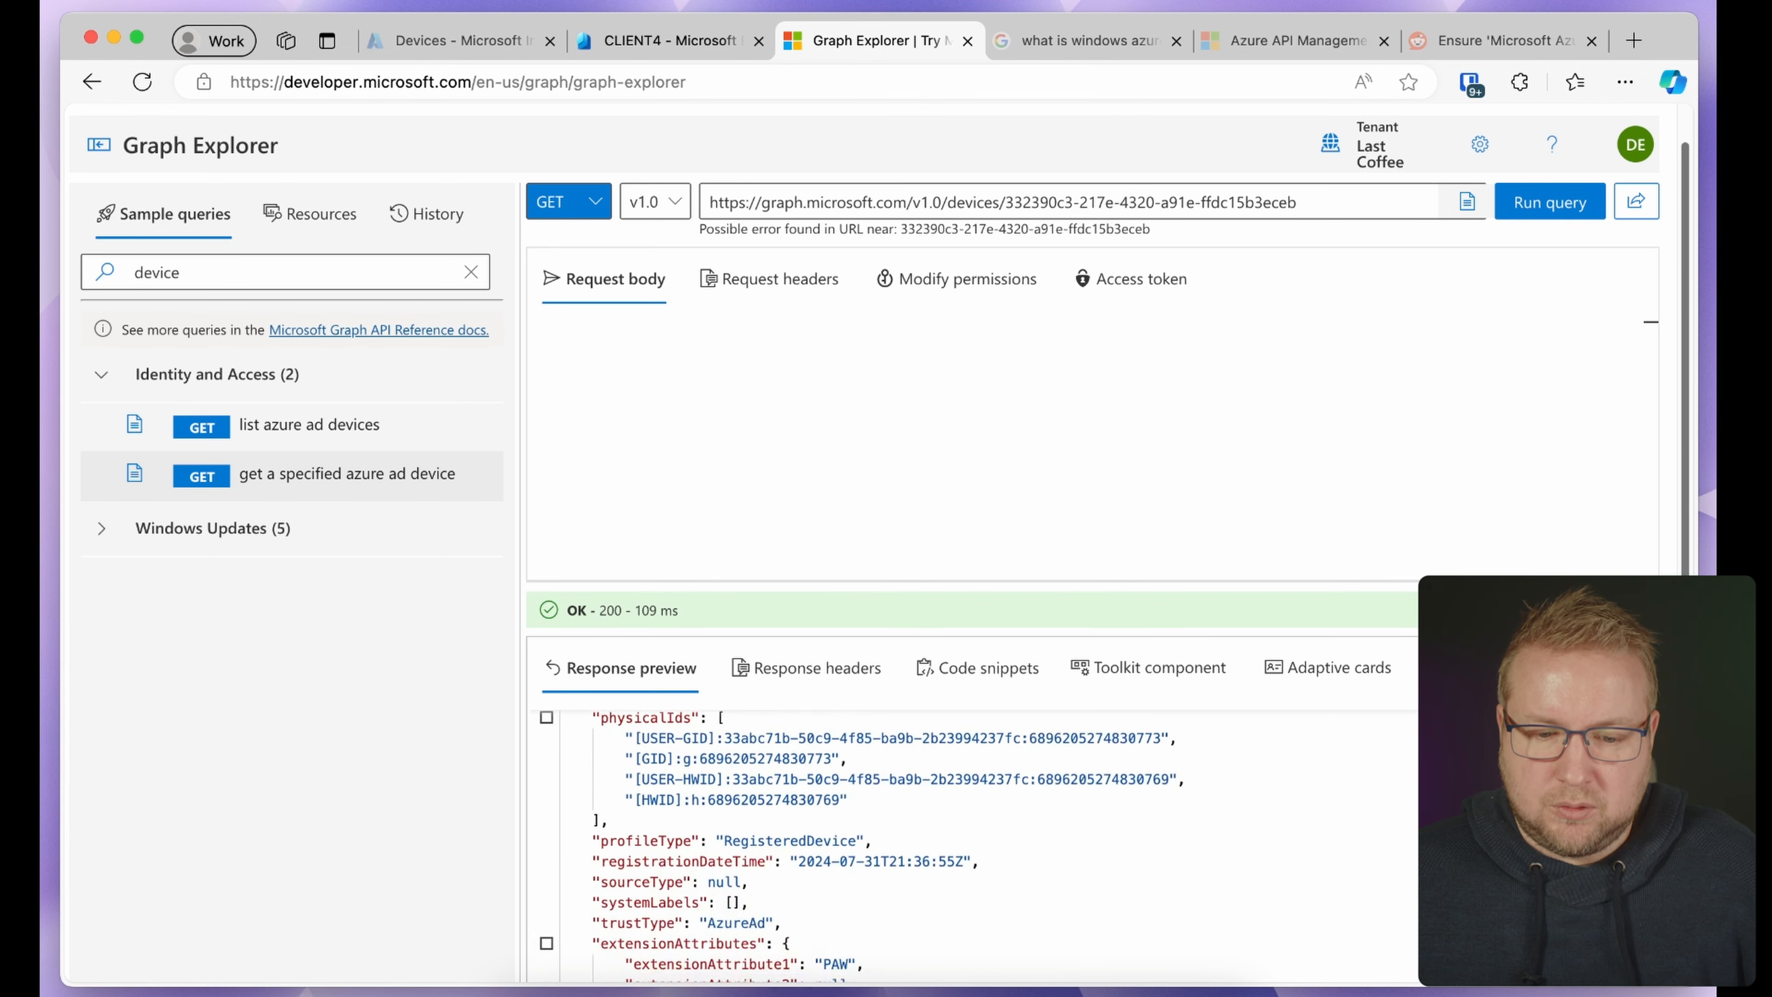
scroll(944, 768, up, 5)
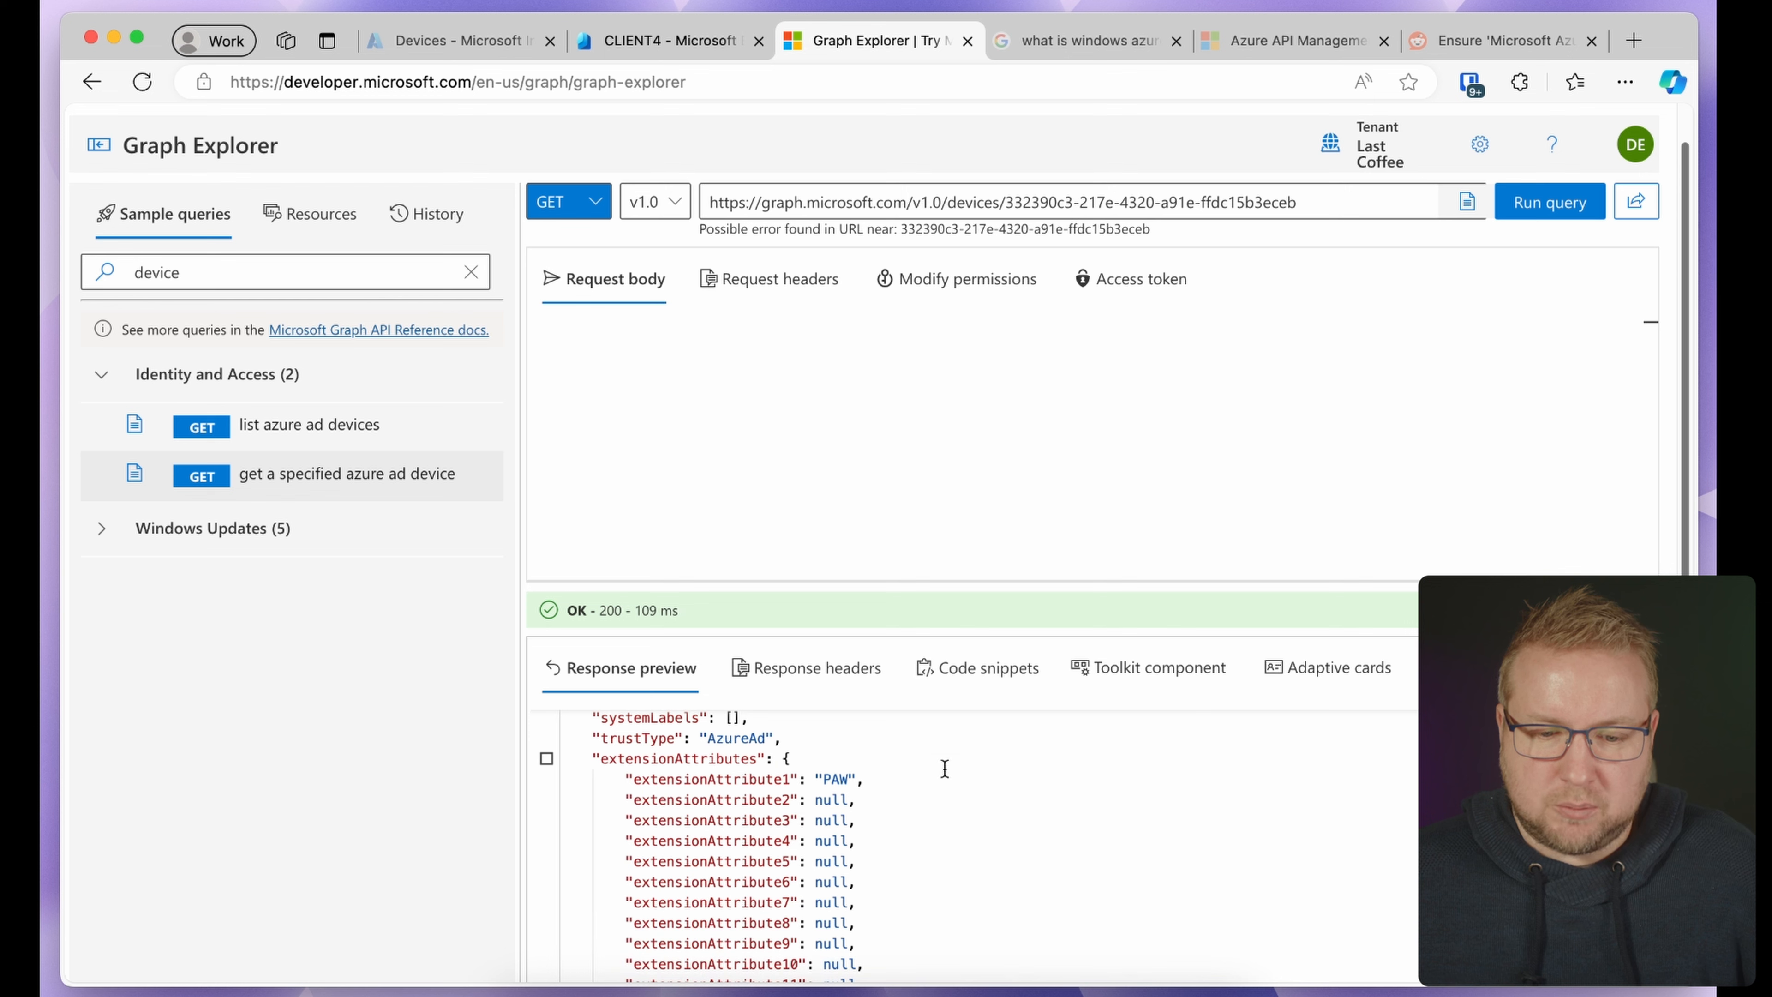